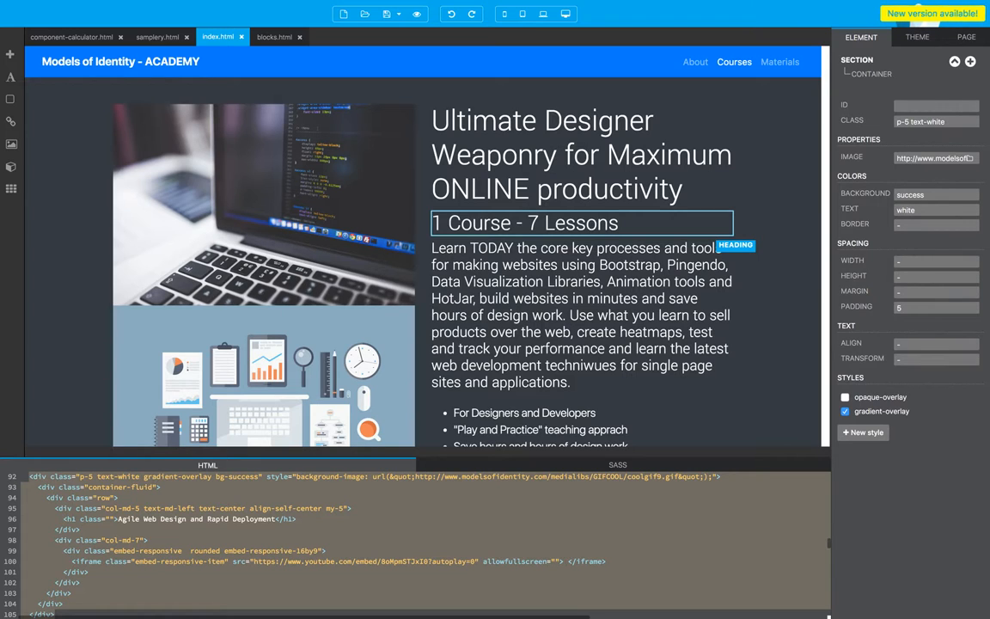
Step: Examine the index.html page layout, from the intro header through the green feature columns to the lesson video sections
{"action": "scroll", "coordinate": [398, 318], "scroll_direction": "down", "scroll_amount": 10}
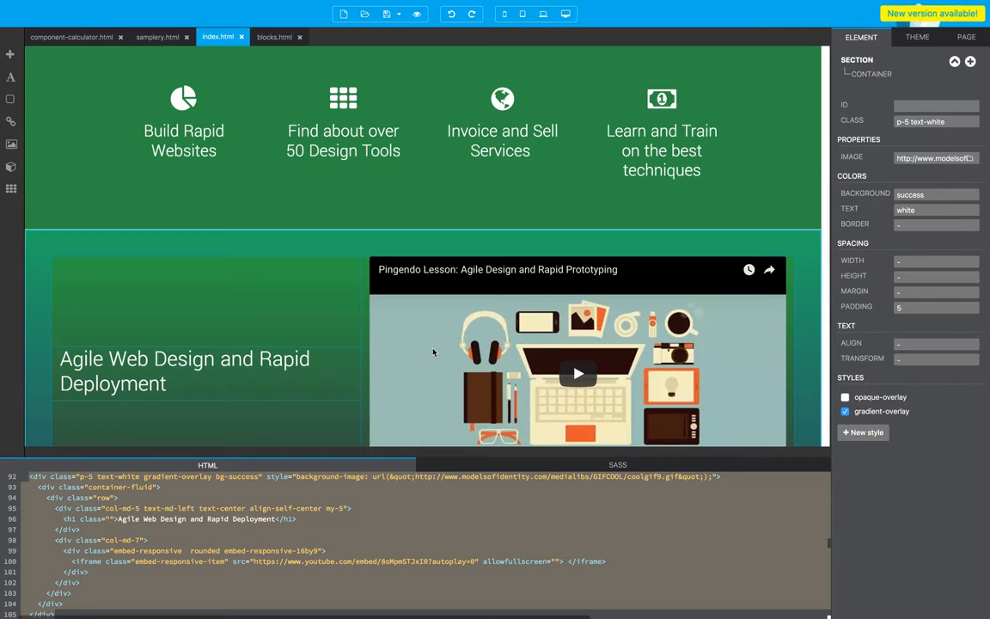
{"action": "scroll", "coordinate": [295, 350], "scroll_direction": "down", "scroll_amount": 5}
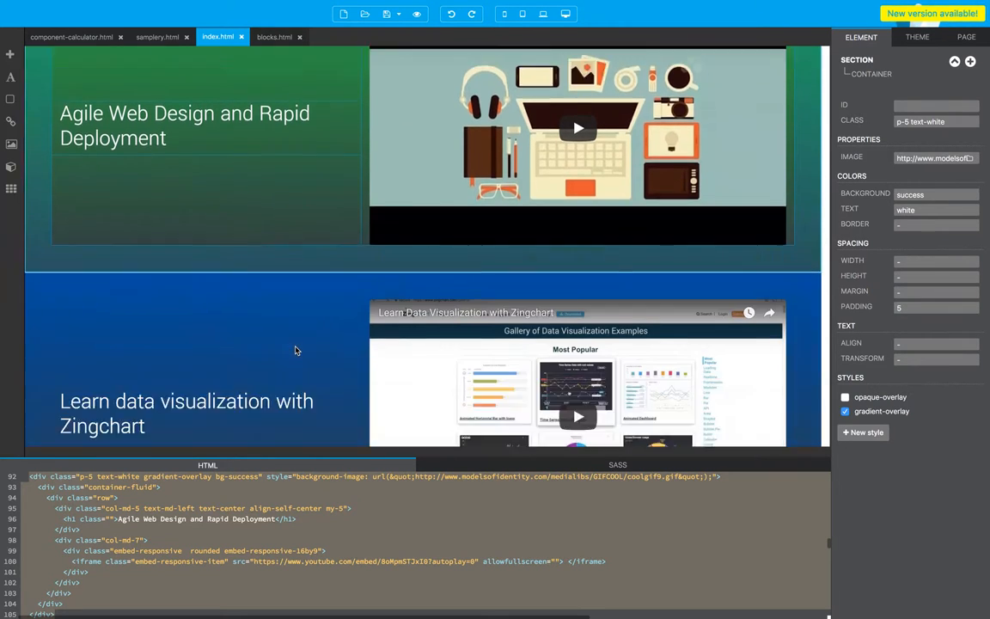
{"action": "scroll", "coordinate": [295, 350], "scroll_direction": "down", "scroll_amount": 4}
{"action": "scroll", "coordinate": [295, 350], "scroll_direction": "down", "scroll_amount": 4}
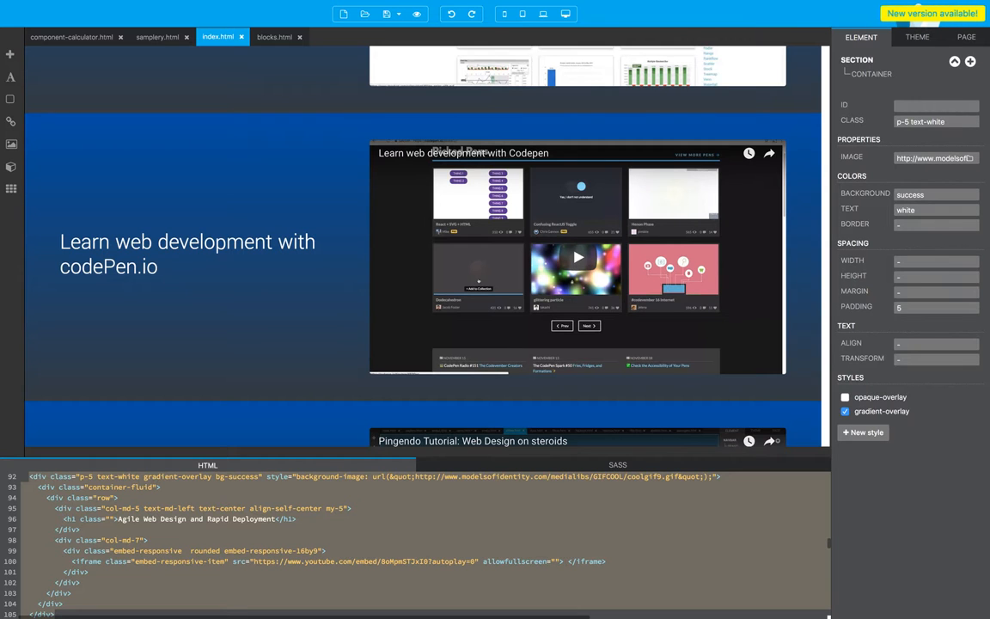
{"action": "scroll", "coordinate": [398, 224], "scroll_direction": "up", "scroll_amount": 13}
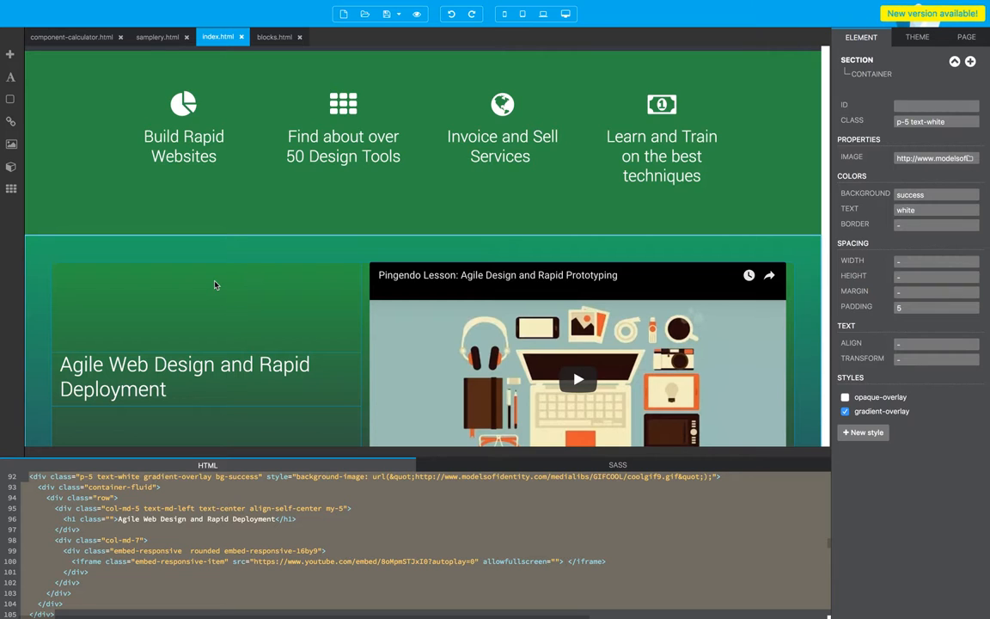
{"action": "scroll", "coordinate": [216, 285], "scroll_direction": "up", "scroll_amount": 2}
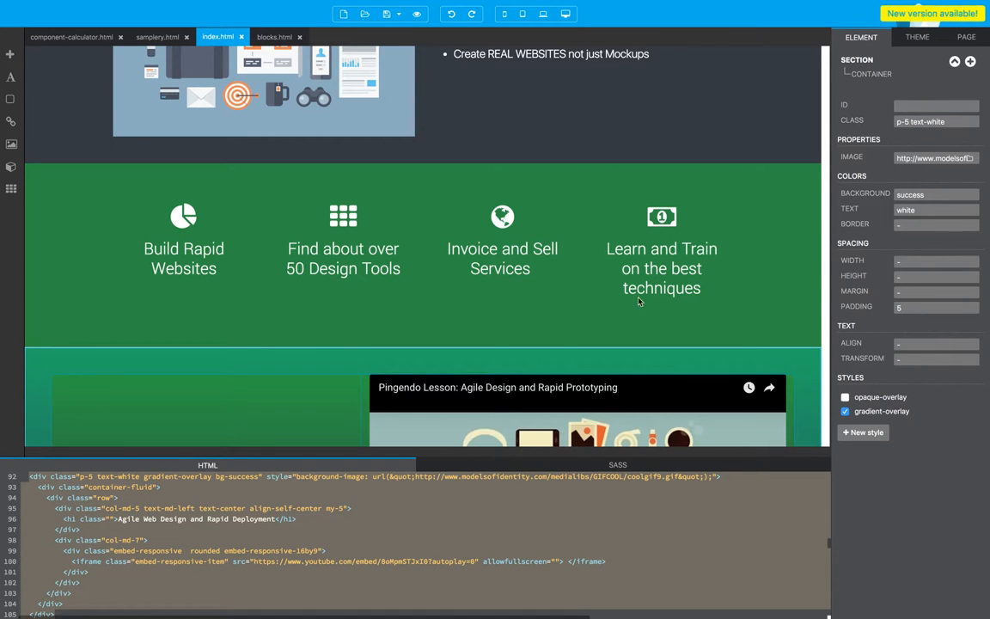
{"action": "scroll", "coordinate": [478, 272], "scroll_direction": "up", "scroll_amount": 5}
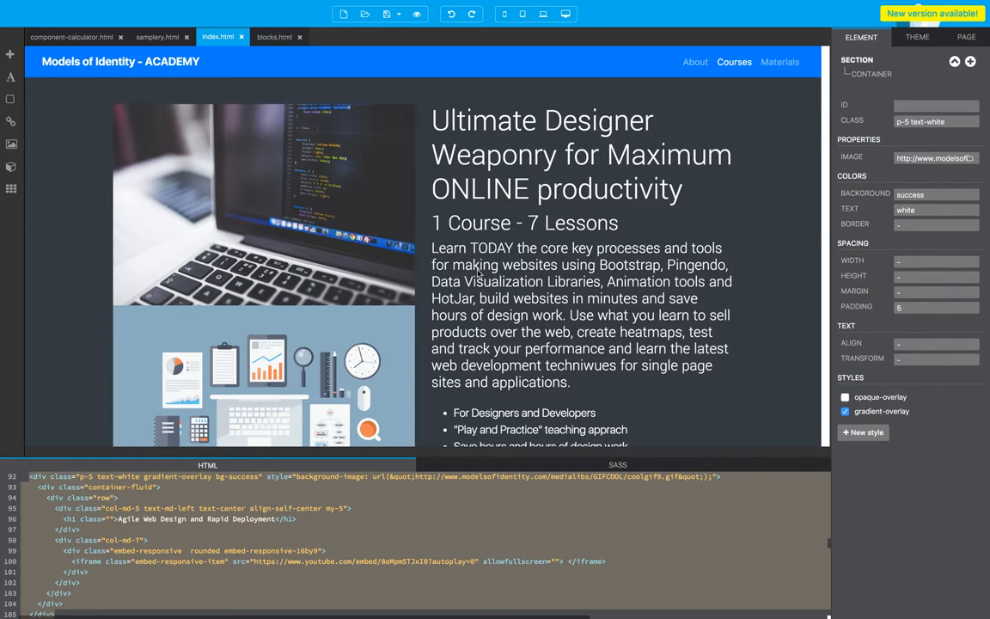
{"action": "scroll", "coordinate": [342, 244], "scroll_direction": "down", "scroll_amount": 4}
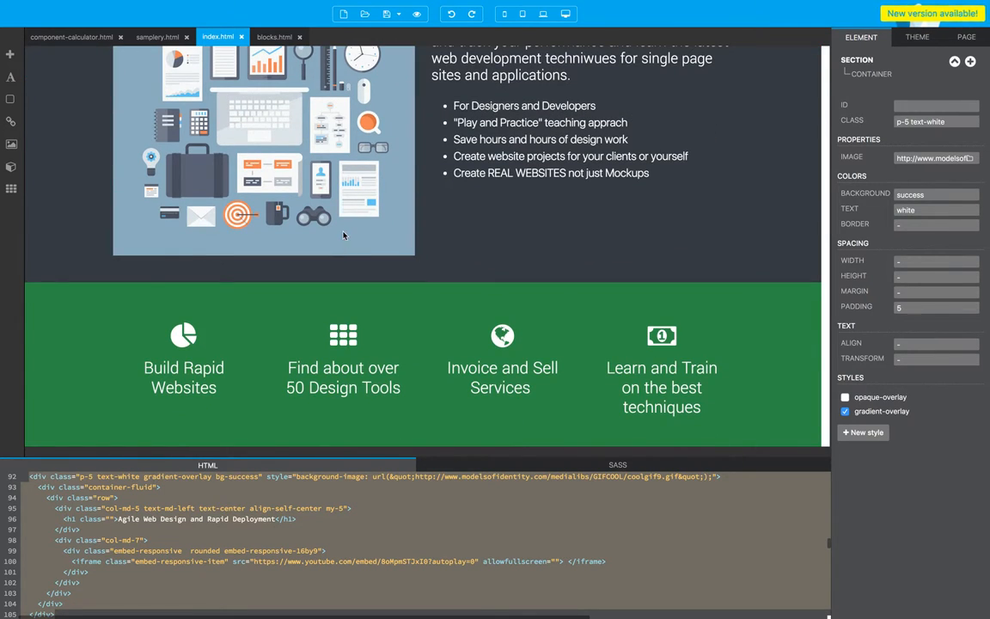
{"action": "scroll", "coordinate": [343, 234], "scroll_direction": "down", "scroll_amount": 4}
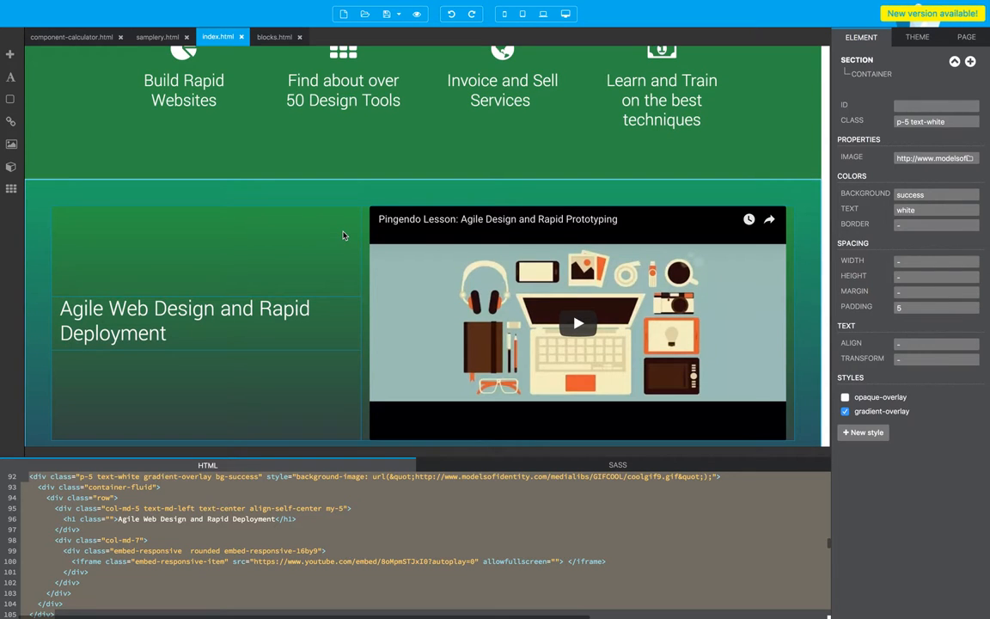
{"action": "scroll", "coordinate": [343, 234], "scroll_direction": "down", "scroll_amount": 5}
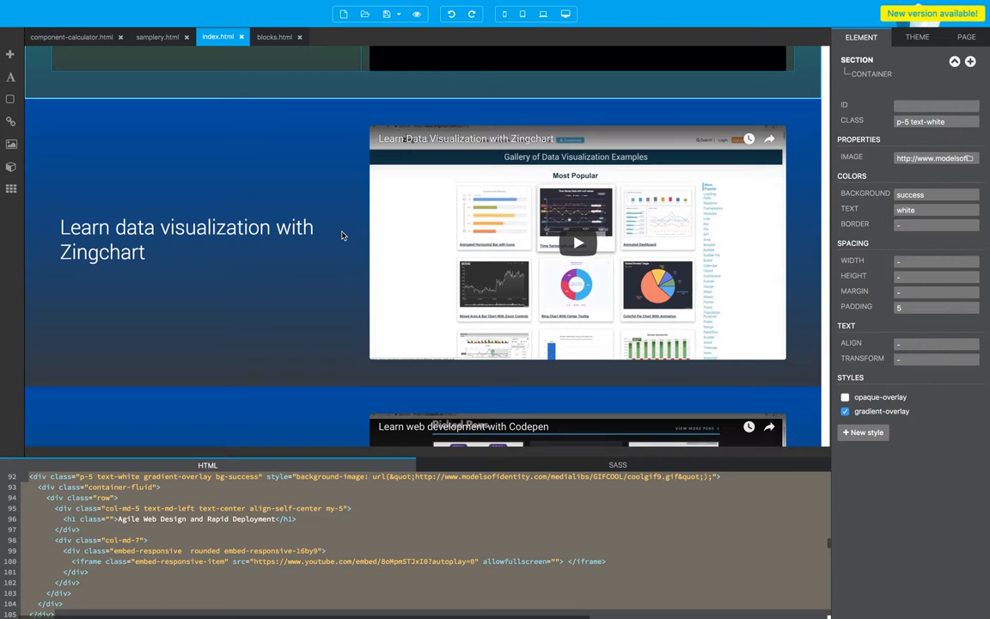
{"action": "scroll", "coordinate": [341, 235], "scroll_direction": "up", "scroll_amount": 2}
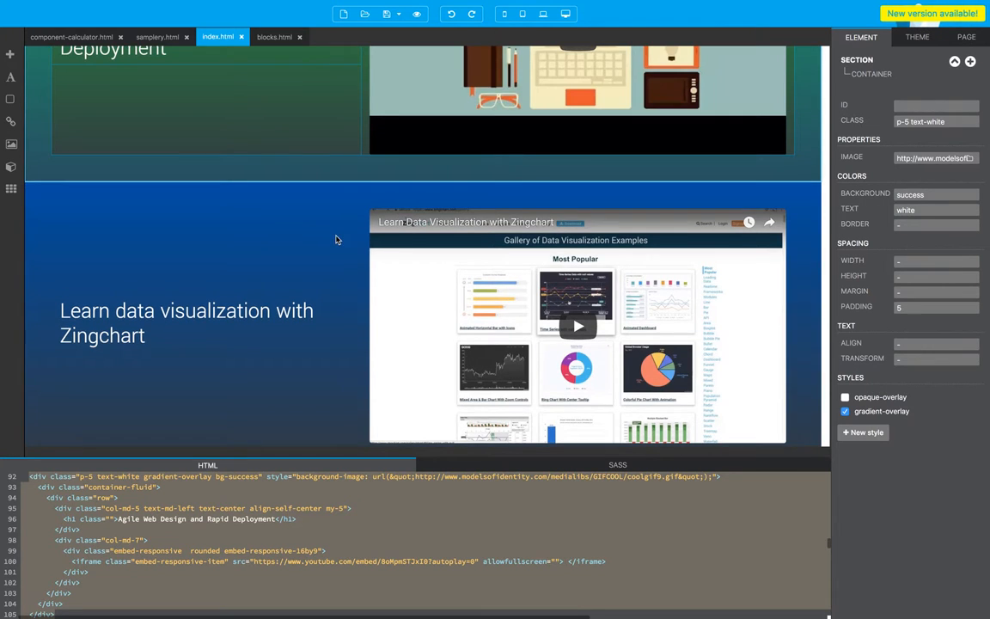
{"action": "scroll", "coordinate": [337, 239], "scroll_direction": "up", "scroll_amount": 15}
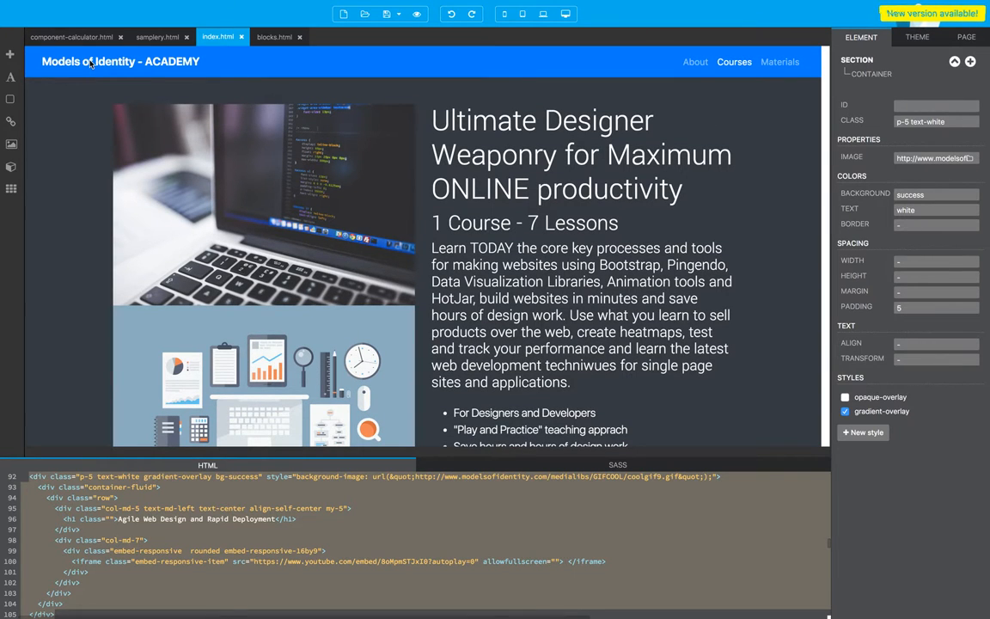
Step: Inspect the navbar and the dark intro section as page elements, and look over the feature and video sections beneath them
{"action": "left_click", "coordinate": [402, 62]}
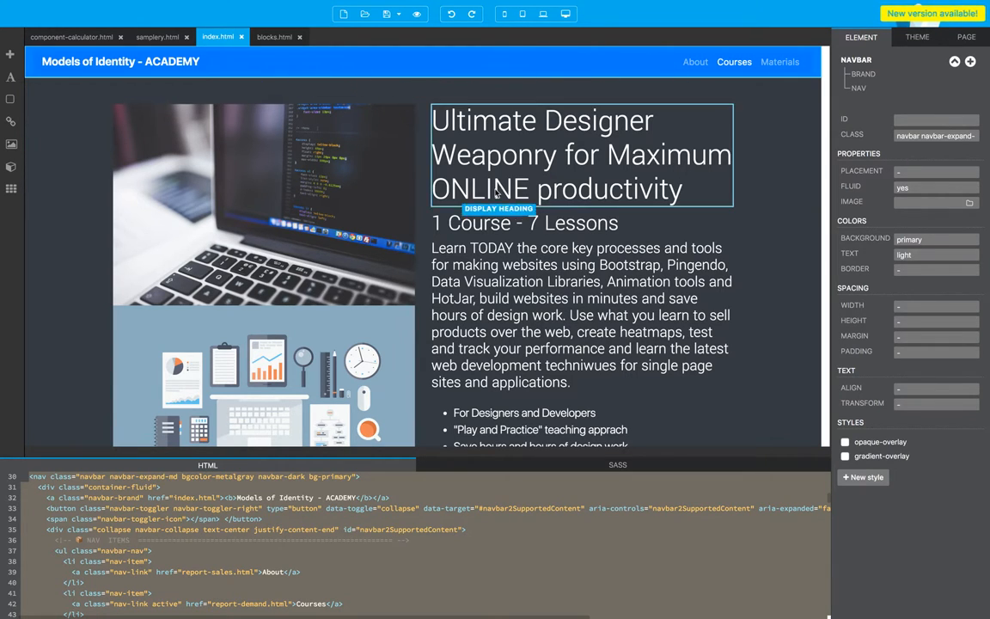
{"action": "scroll", "coordinate": [516, 215], "scroll_direction": "down", "scroll_amount": 2}
{"action": "left_click", "coordinate": [778, 176]}
{"action": "scroll", "coordinate": [769, 193], "scroll_direction": "down", "scroll_amount": 5}
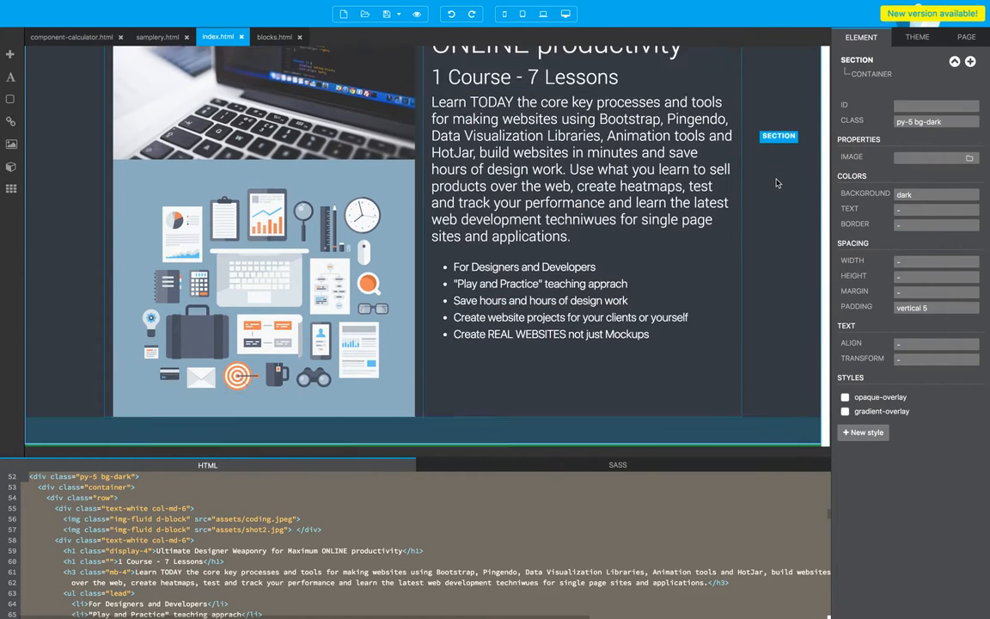
{"action": "scroll", "coordinate": [758, 218], "scroll_direction": "down", "scroll_amount": 1}
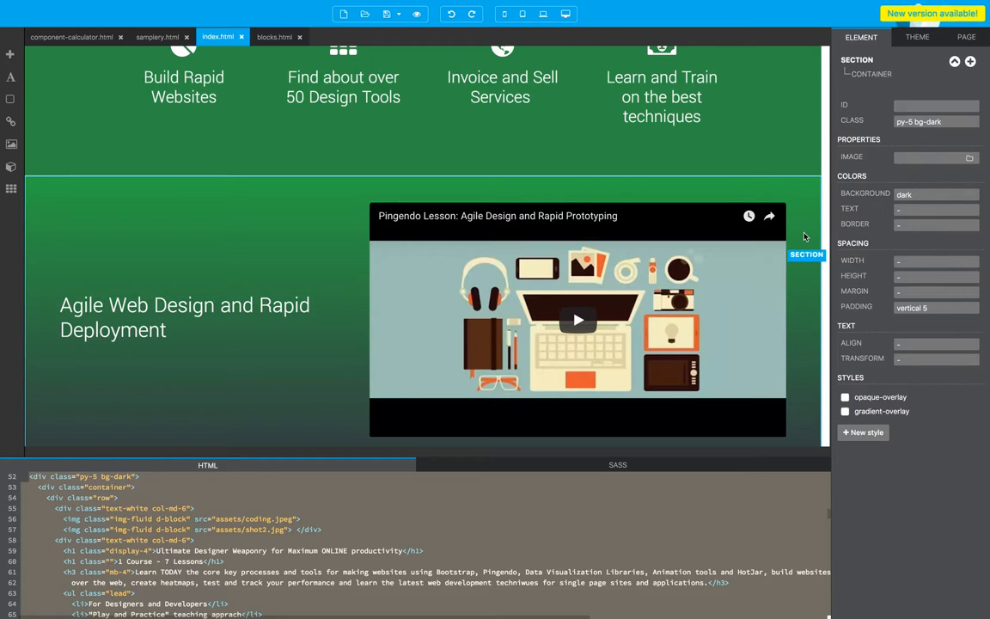
{"action": "scroll", "coordinate": [687, 250], "scroll_direction": "up", "scroll_amount": 5}
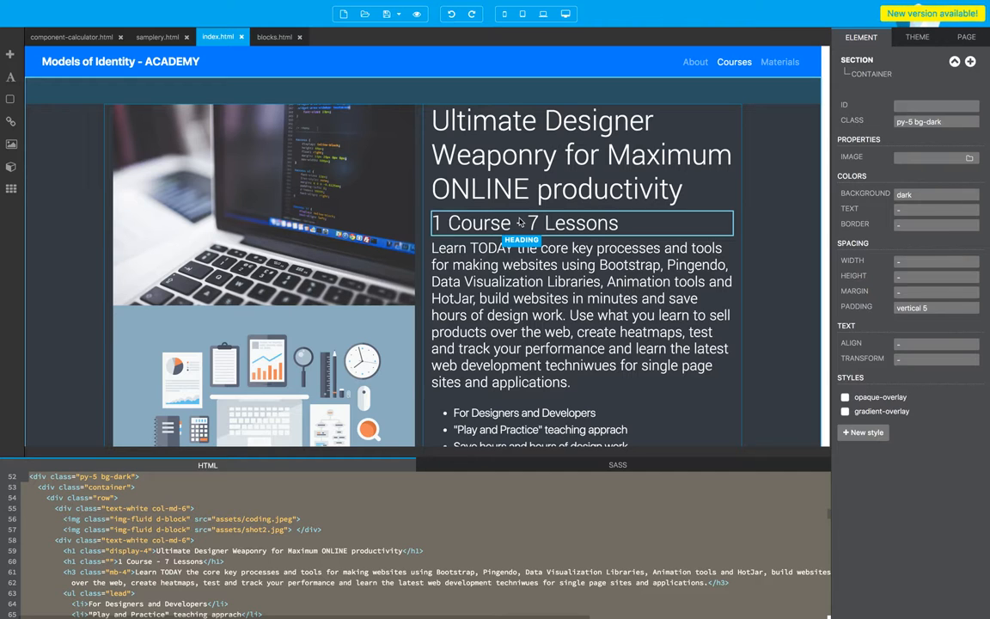
{"action": "scroll", "coordinate": [481, 249], "scroll_direction": "down", "scroll_amount": 5}
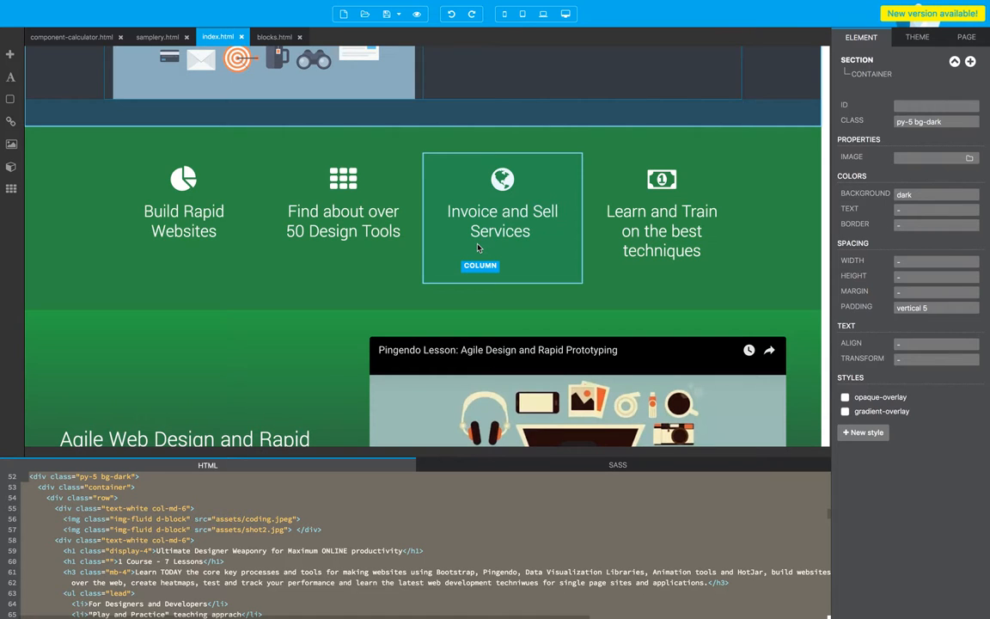
{"action": "scroll", "coordinate": [478, 249], "scroll_direction": "down", "scroll_amount": 5}
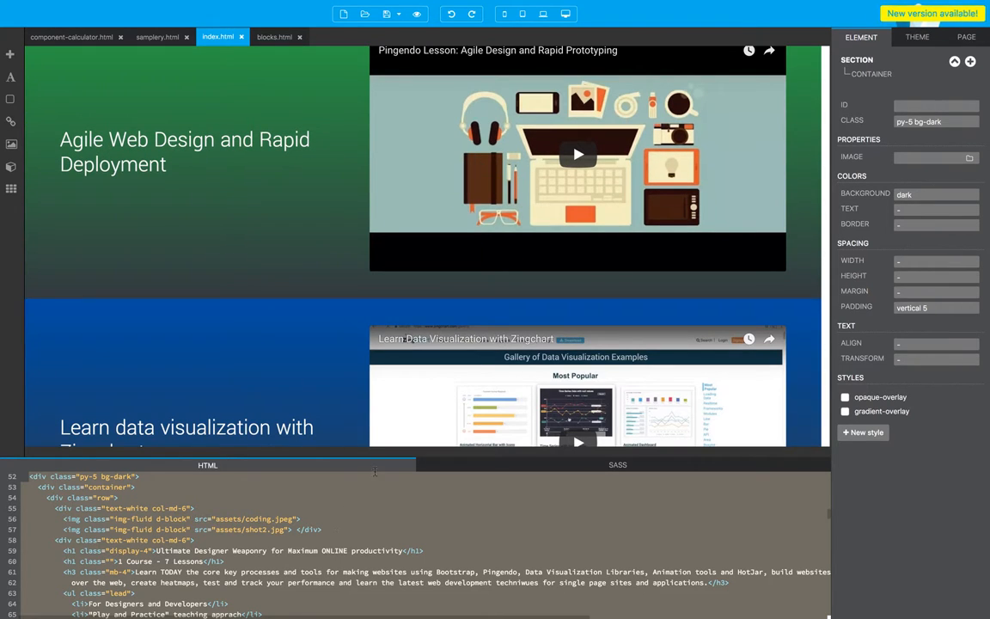
Step: Examine the page's HTML markup up to the document head in a temporarily enlarged code pane
{"action": "left_click_drag", "start_coordinate": [377, 469], "coordinate": [415, 260]}
{"action": "left_click", "coordinate": [291, 413]}
{"action": "scroll", "coordinate": [291, 412], "scroll_direction": "up", "scroll_amount": 5}
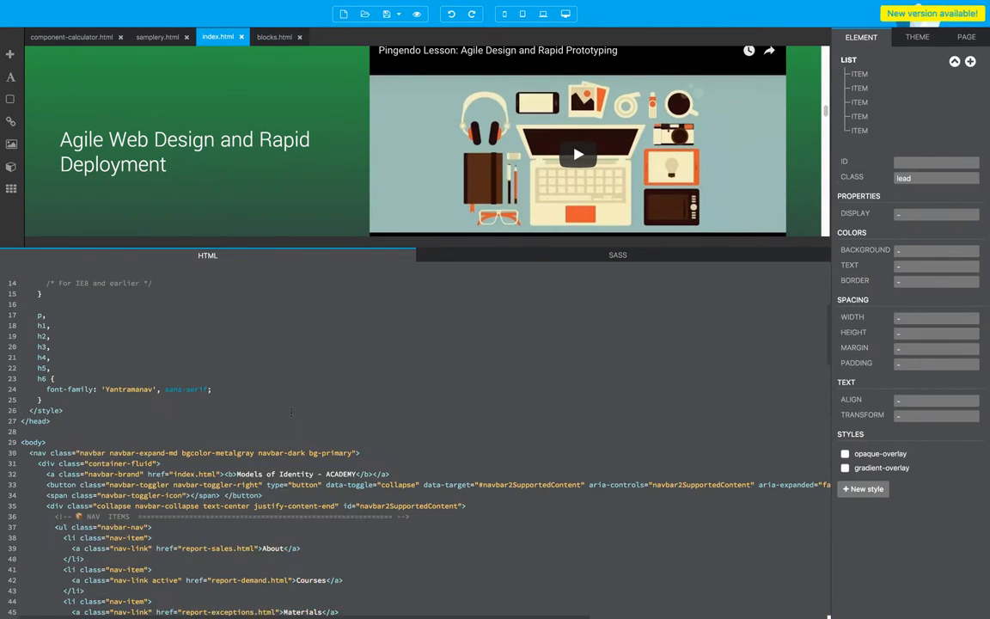
{"action": "scroll", "coordinate": [291, 413], "scroll_direction": "up", "scroll_amount": 4}
{"action": "left_click_drag", "start_coordinate": [324, 242], "coordinate": [384, 472]}
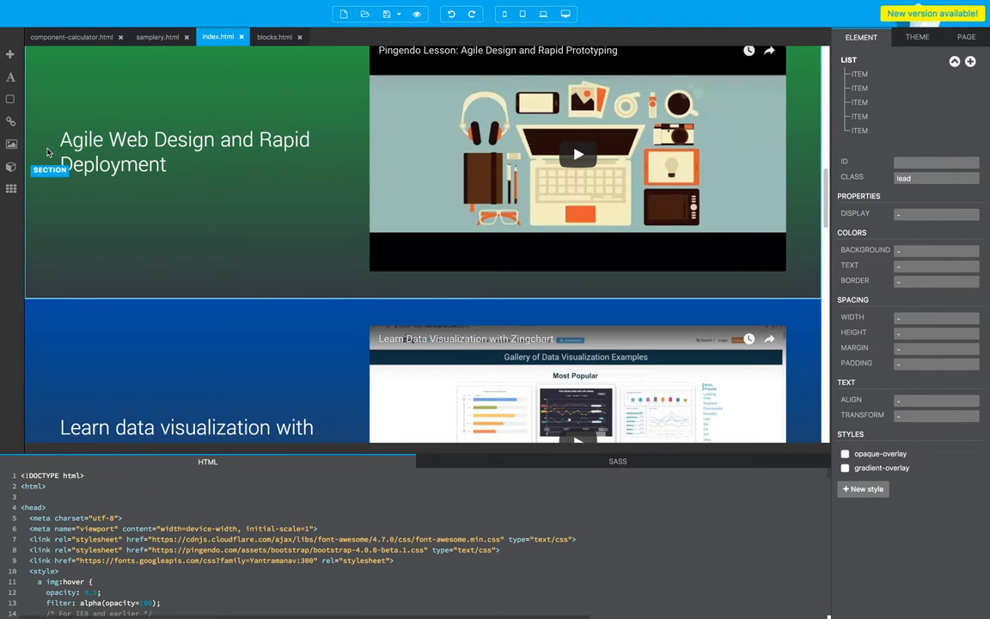
Step: Return to the top of the page design and shrink the code pane to a few lines to enlarge the canvas
{"action": "scroll", "coordinate": [244, 159], "scroll_direction": "up", "scroll_amount": 5}
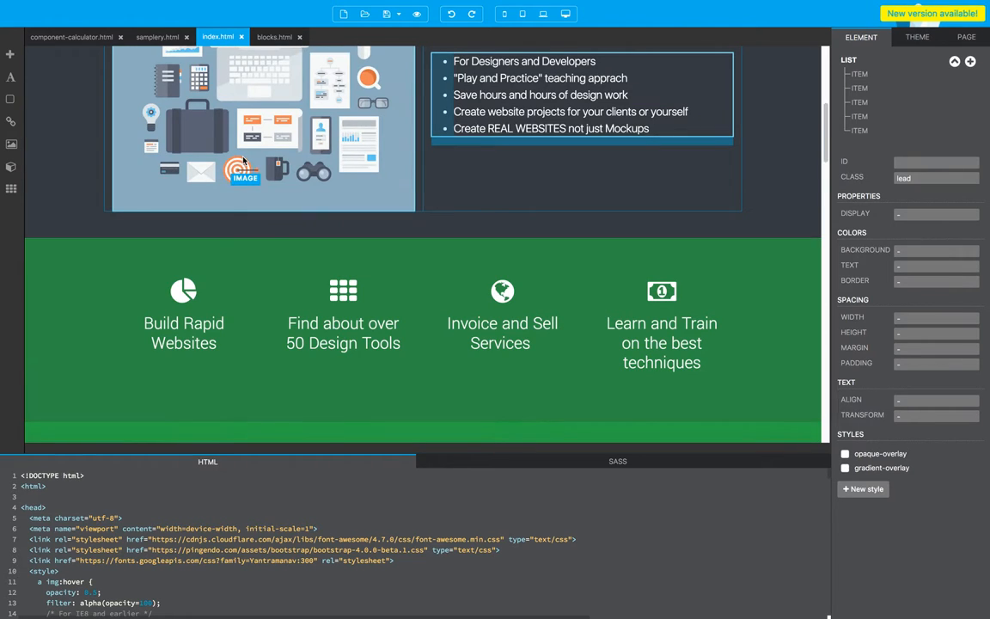
{"action": "left_click_drag", "start_coordinate": [326, 455], "coordinate": [374, 462]}
{"action": "scroll", "coordinate": [341, 276], "scroll_direction": "up", "scroll_amount": 5}
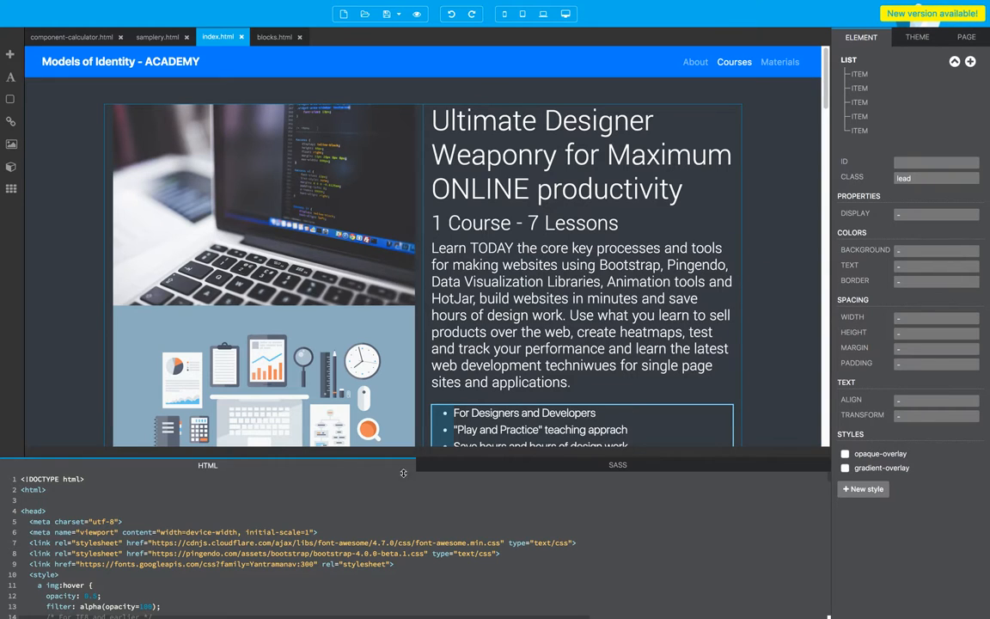
{"action": "mouse_move", "coordinate": [413, 461]}
{"action": "left_mouse_down"}
{"action": "mouse_move", "coordinate": [412, 471]}
{"action": "mouse_move", "coordinate": [412, 454]}
{"action": "left_mouse_up"}
{"action": "left_click", "coordinate": [398, 546]}
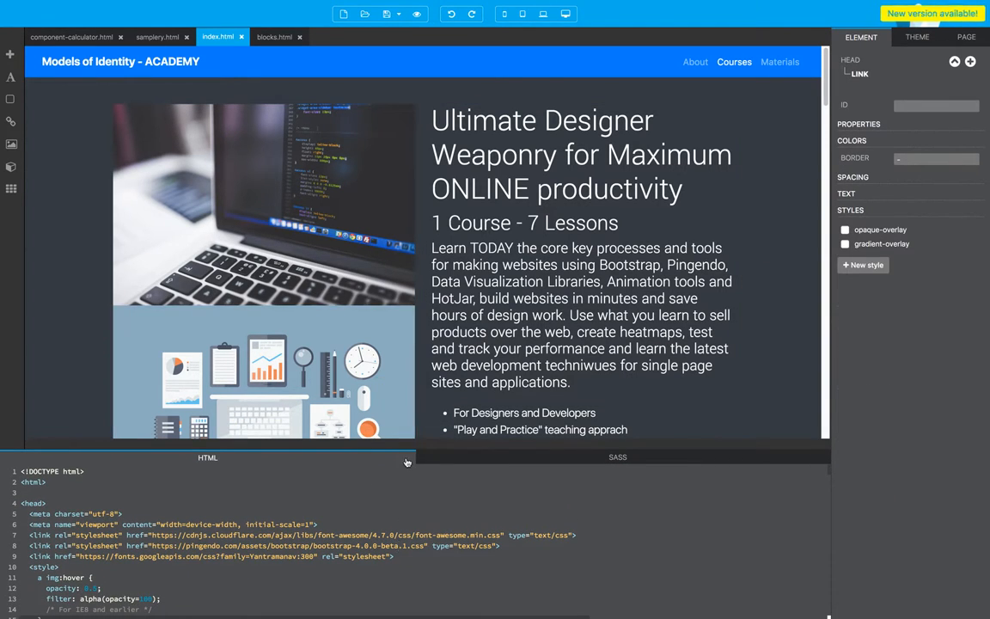
{"action": "left_click_drag", "start_coordinate": [412, 445], "coordinate": [412, 524]}
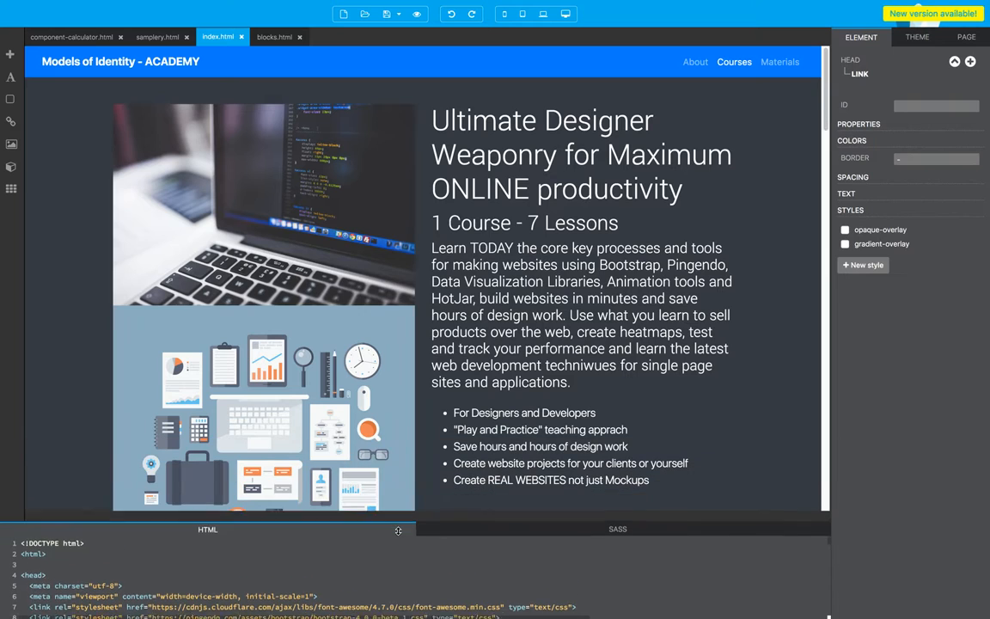
Step: Preview index.html in the web browser and review the course intro's heading and description
{"action": "left_click", "coordinate": [418, 15]}
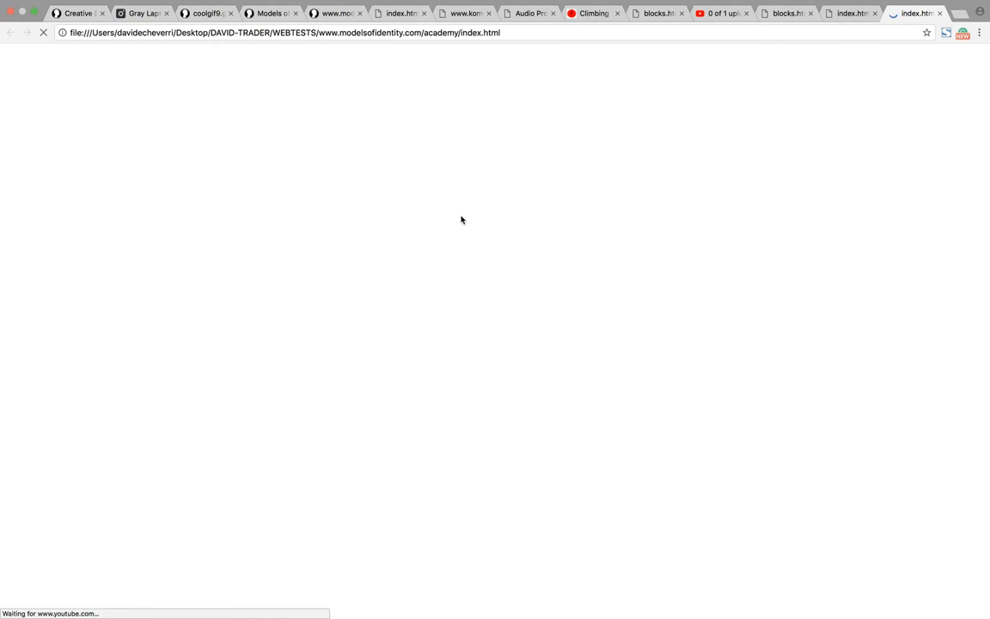
{"action": "scroll", "coordinate": [461, 219], "scroll_direction": "down", "scroll_amount": 10}
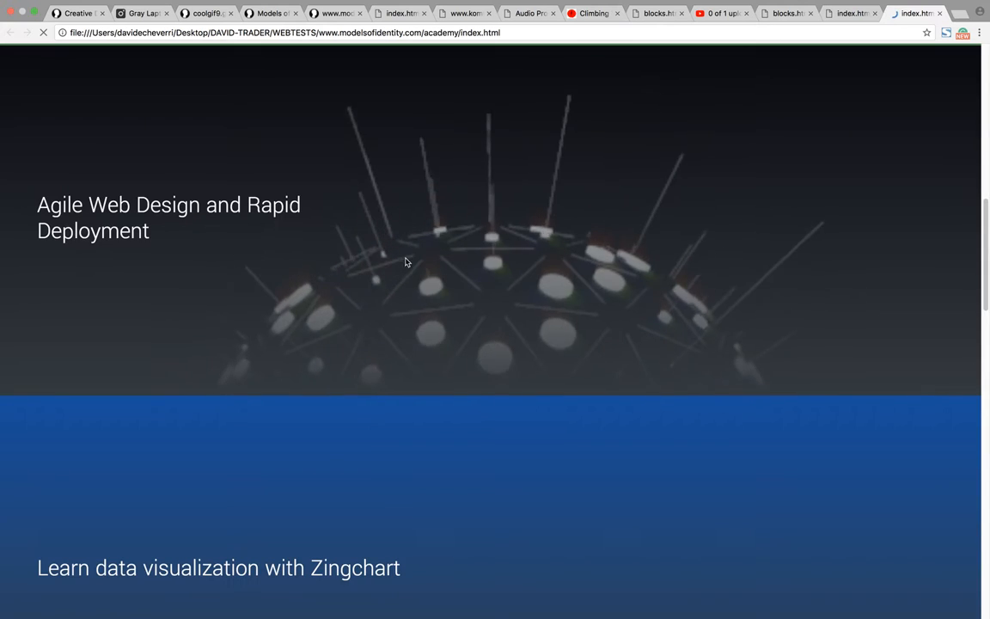
{"action": "scroll", "coordinate": [438, 271], "scroll_direction": "up", "scroll_amount": 9}
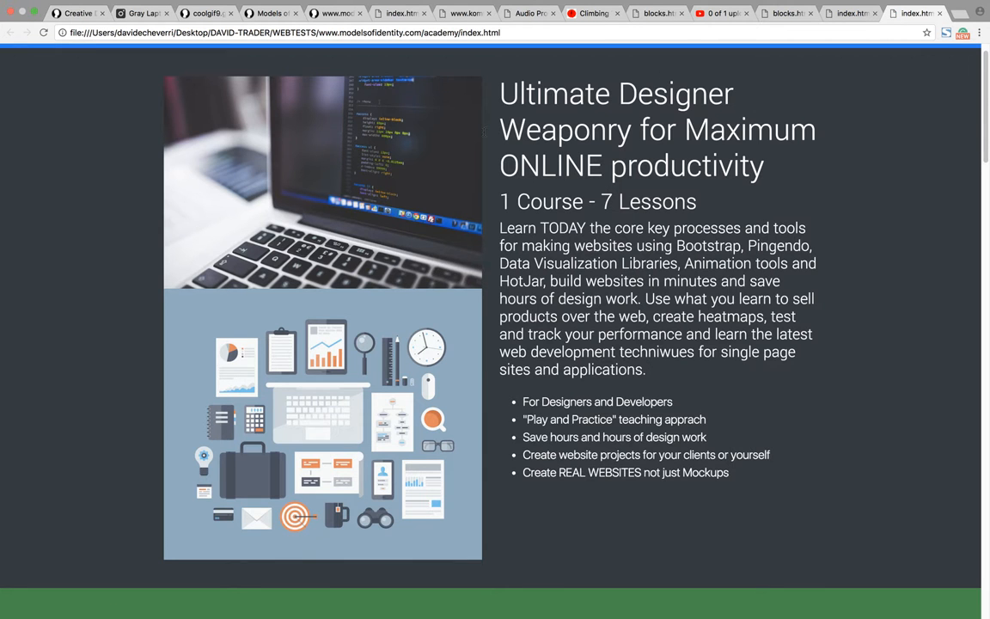
{"action": "scroll", "coordinate": [495, 318], "scroll_direction": "up", "scroll_amount": 1}
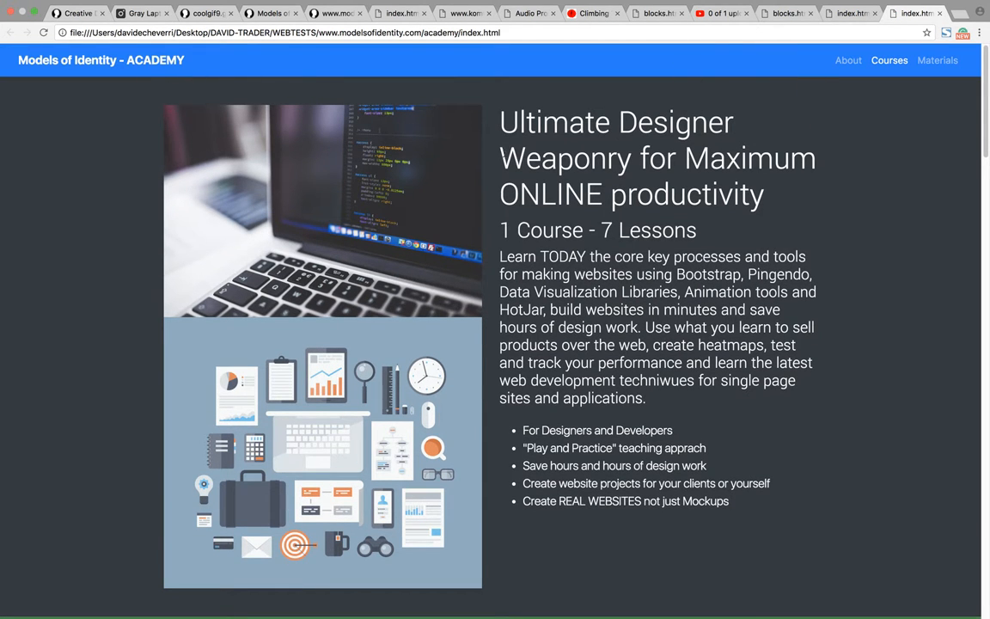
{"action": "left_click_drag", "start_coordinate": [500, 110], "coordinate": [683, 258]}
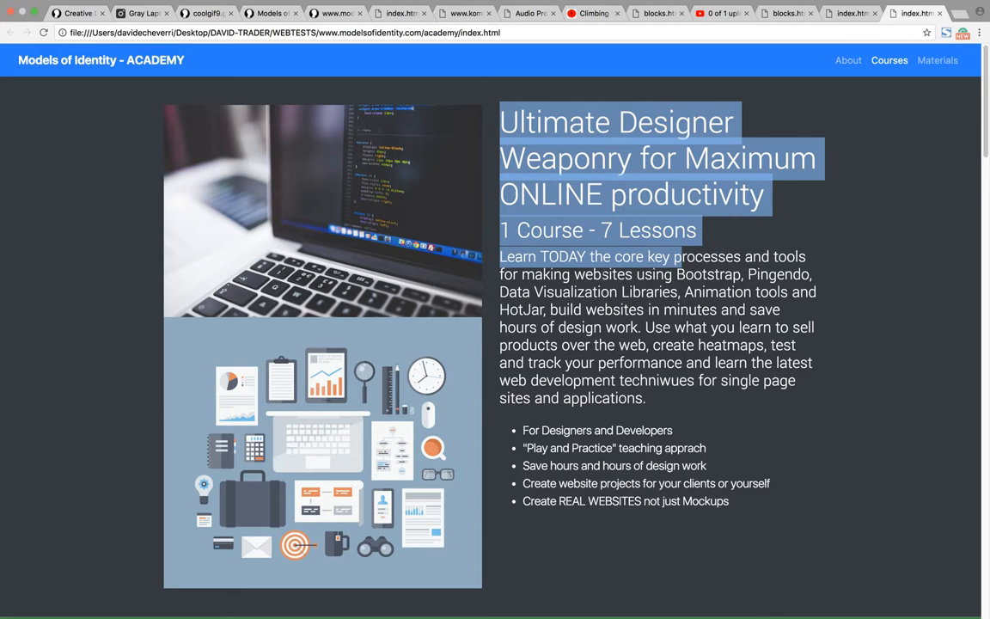
{"action": "left_click_drag", "start_coordinate": [562, 275], "coordinate": [655, 330]}
Step: Examine the green feature columns and the lesson video sections in the browser preview
{"action": "scroll", "coordinate": [525, 430], "scroll_direction": "down", "scroll_amount": 10}
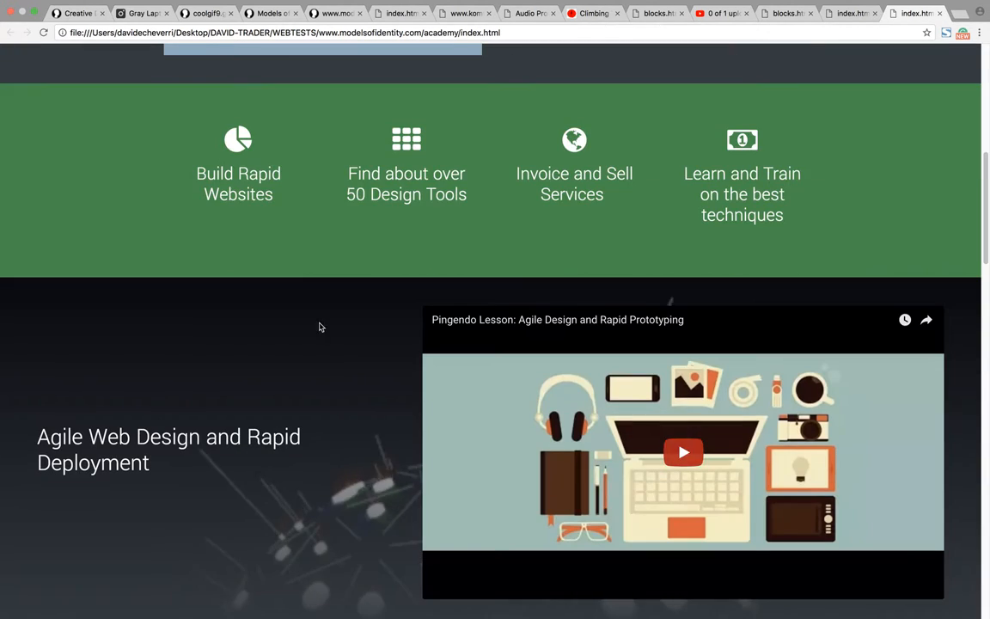
{"action": "left_click_drag", "start_coordinate": [240, 173], "coordinate": [791, 202]}
{"action": "scroll", "coordinate": [337, 331], "scroll_direction": "down", "scroll_amount": 10}
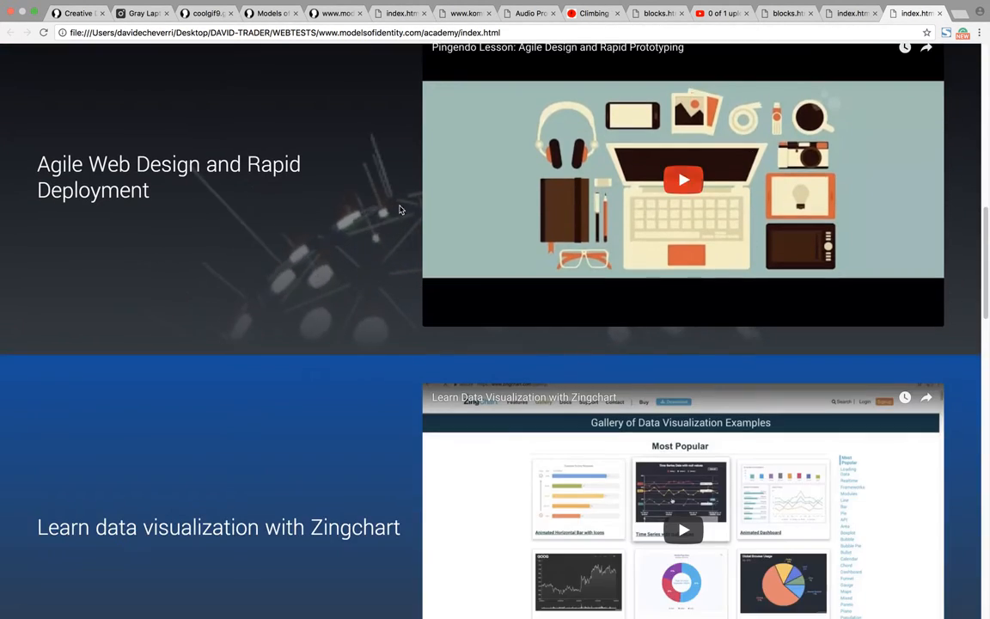
{"action": "scroll", "coordinate": [339, 327], "scroll_direction": "down", "scroll_amount": 20}
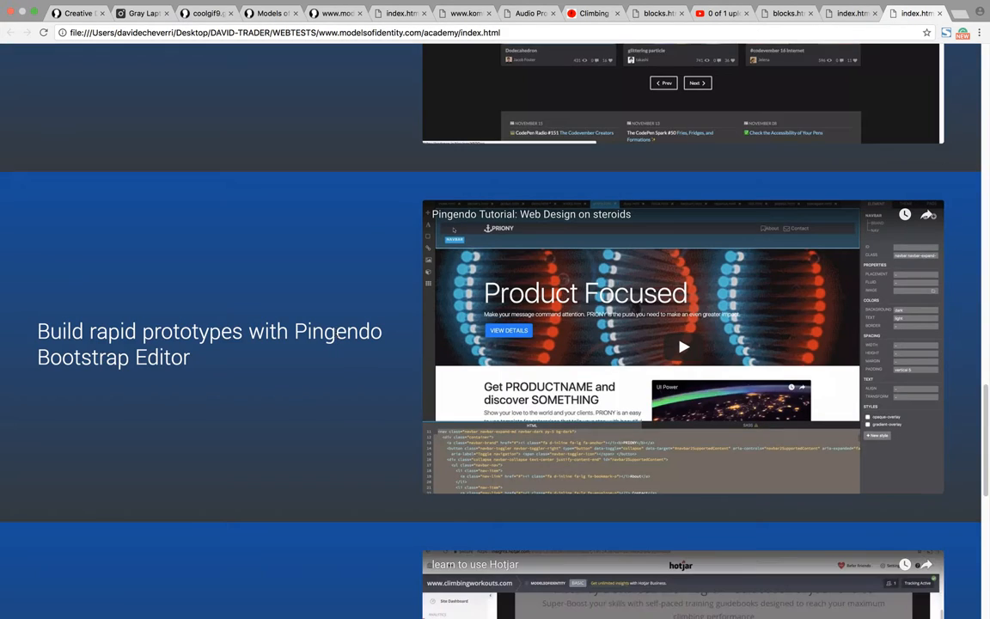
{"action": "scroll", "coordinate": [337, 335], "scroll_direction": "up", "scroll_amount": 20}
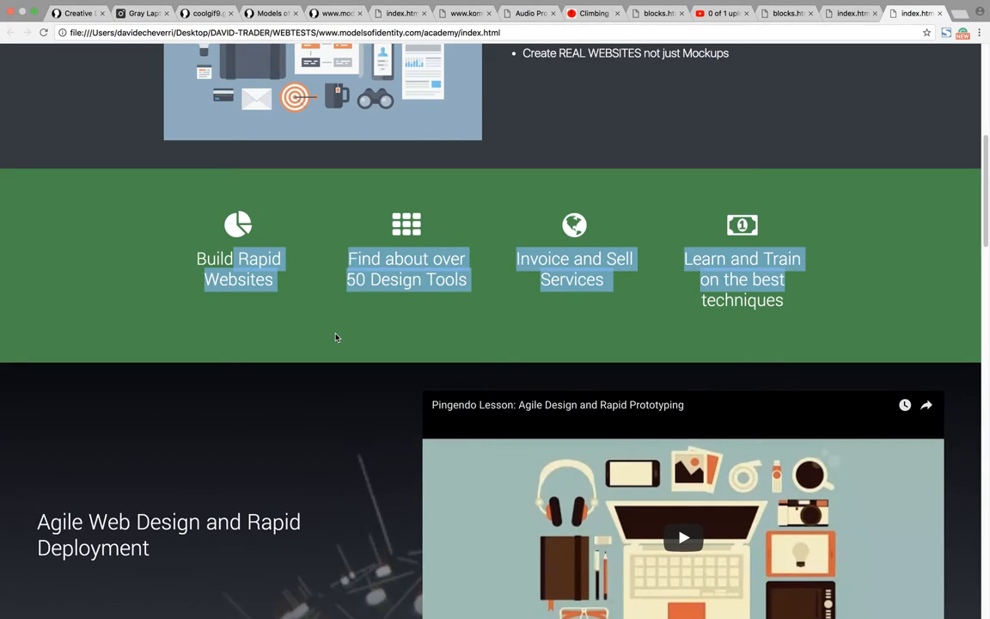
{"action": "left_click", "coordinate": [300, 303]}
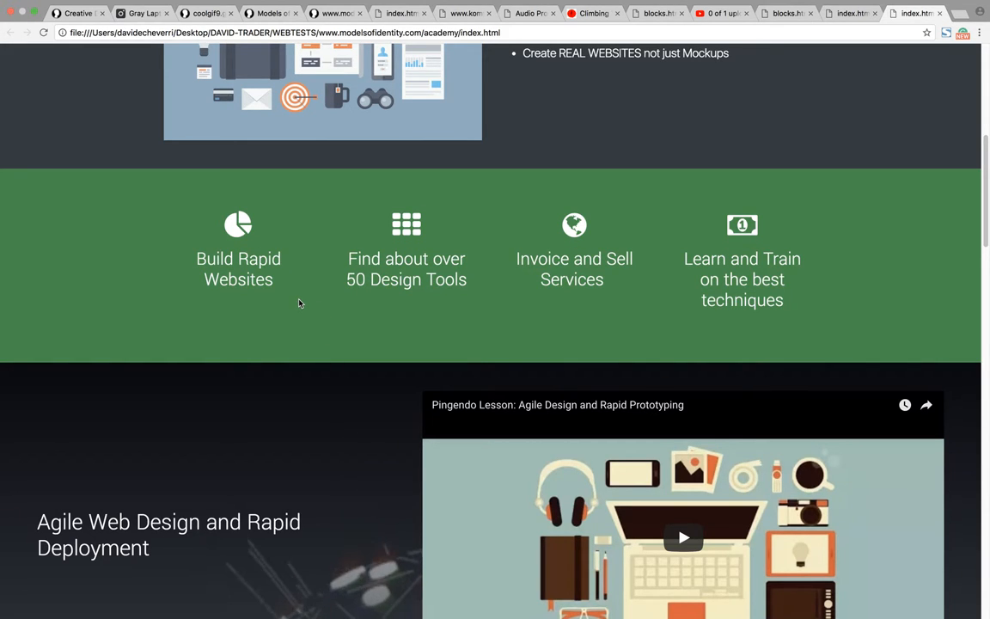
{"action": "scroll", "coordinate": [300, 303], "scroll_direction": "down", "scroll_amount": 5}
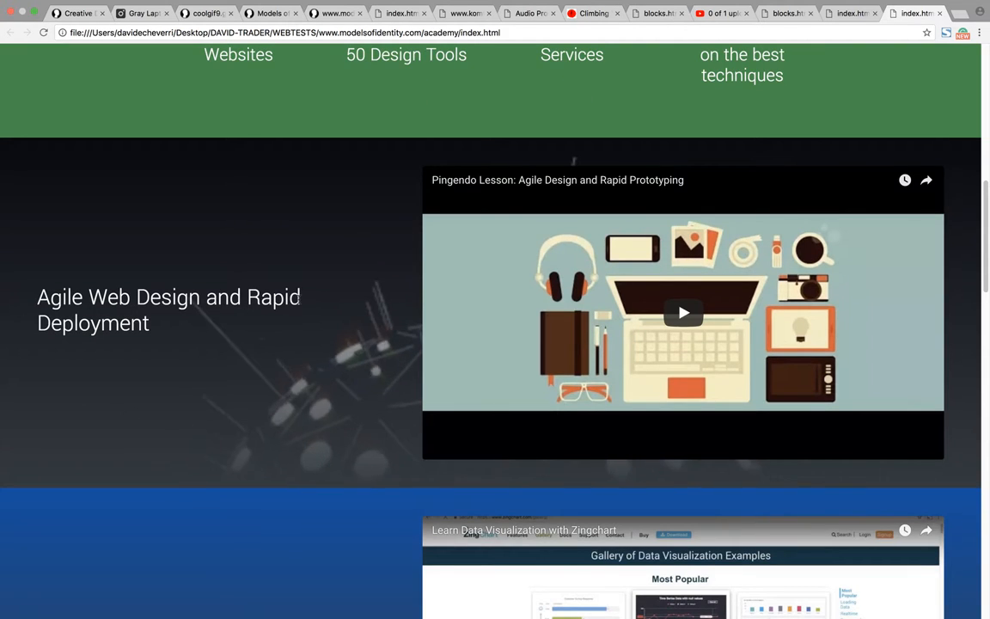
{"action": "scroll", "coordinate": [442, 313], "scroll_direction": "down", "scroll_amount": 2}
{"action": "scroll", "coordinate": [387, 302], "scroll_direction": "down", "scroll_amount": 8}
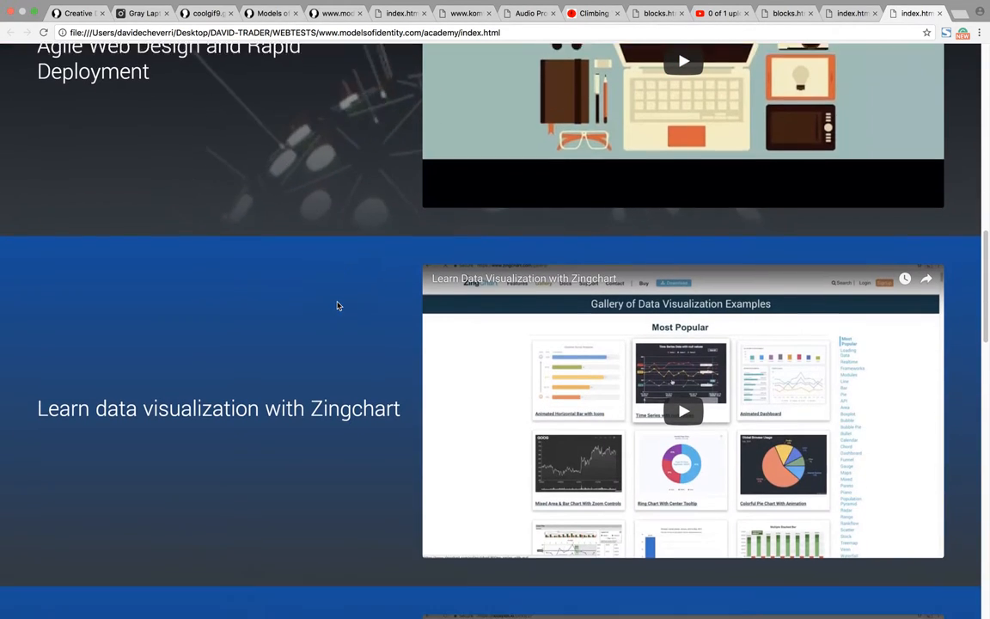
Step: Examine the remaining lesson video sections down to the HotJar lesson and return to the intro in the browser preview
{"action": "scroll", "coordinate": [288, 290], "scroll_direction": "down", "scroll_amount": 20}
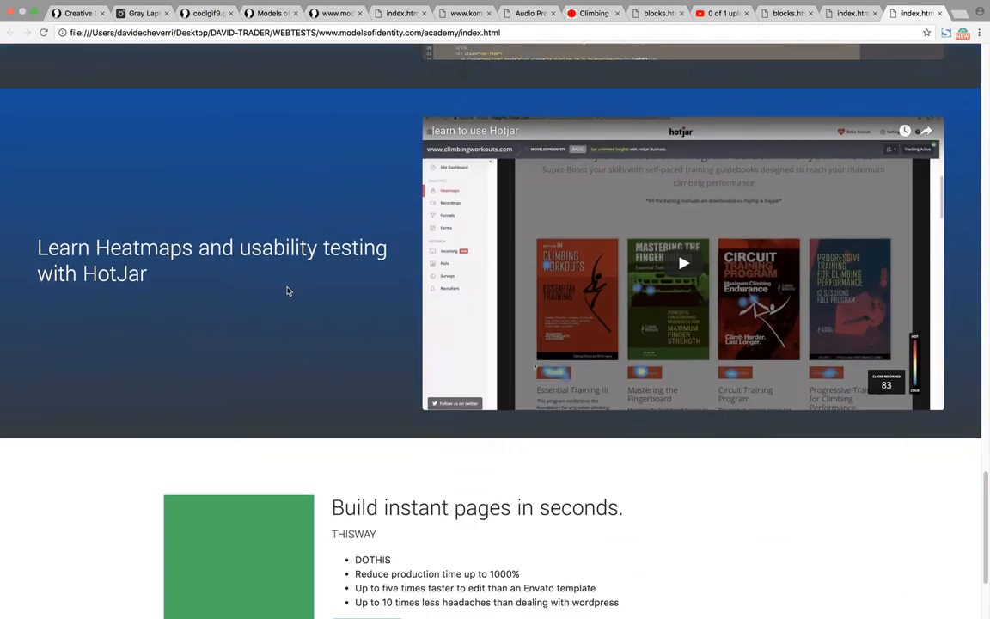
{"action": "scroll", "coordinate": [288, 291], "scroll_direction": "up", "scroll_amount": 20}
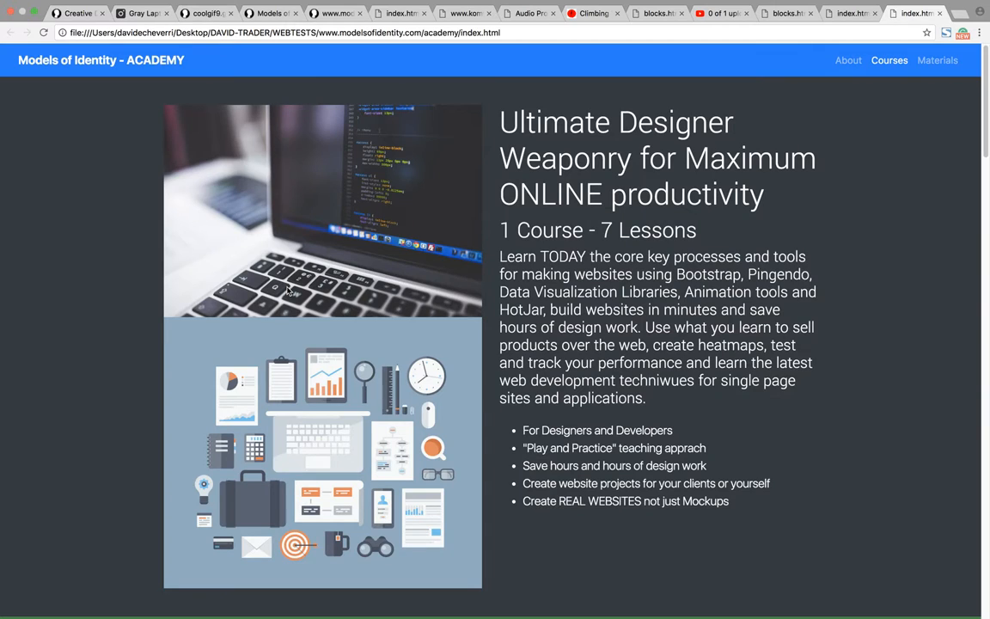
{"action": "key", "text": "super+Tab"}
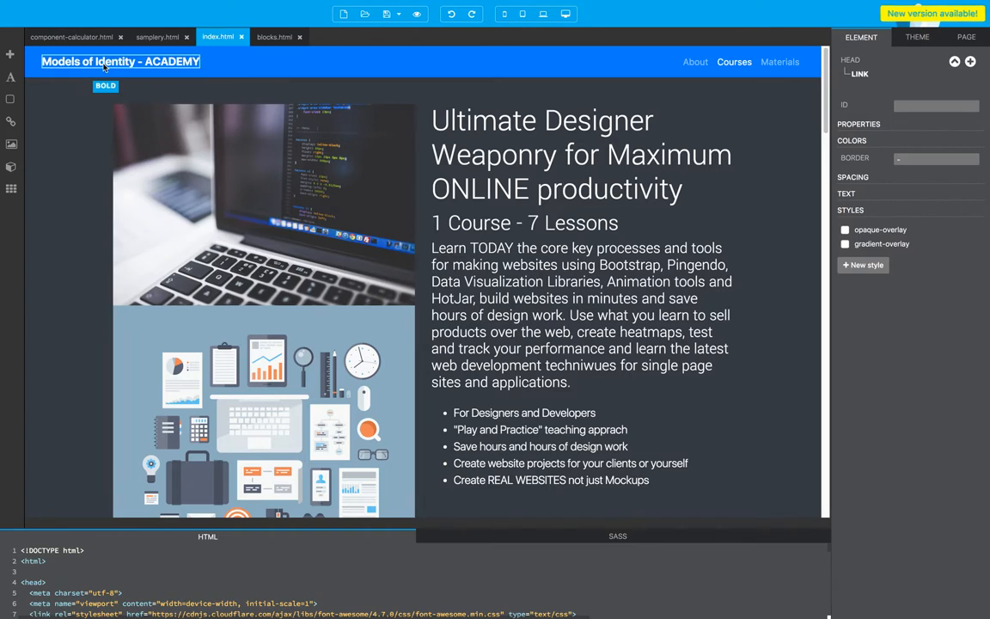
{"action": "key", "text": "super+Tab"}
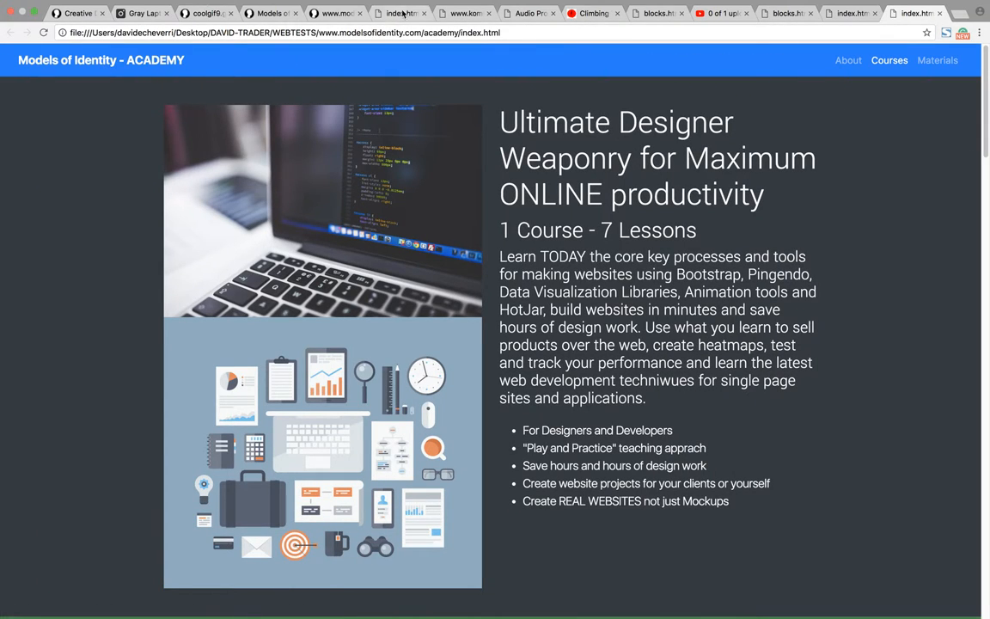
{"action": "left_click", "coordinate": [271, 15]}
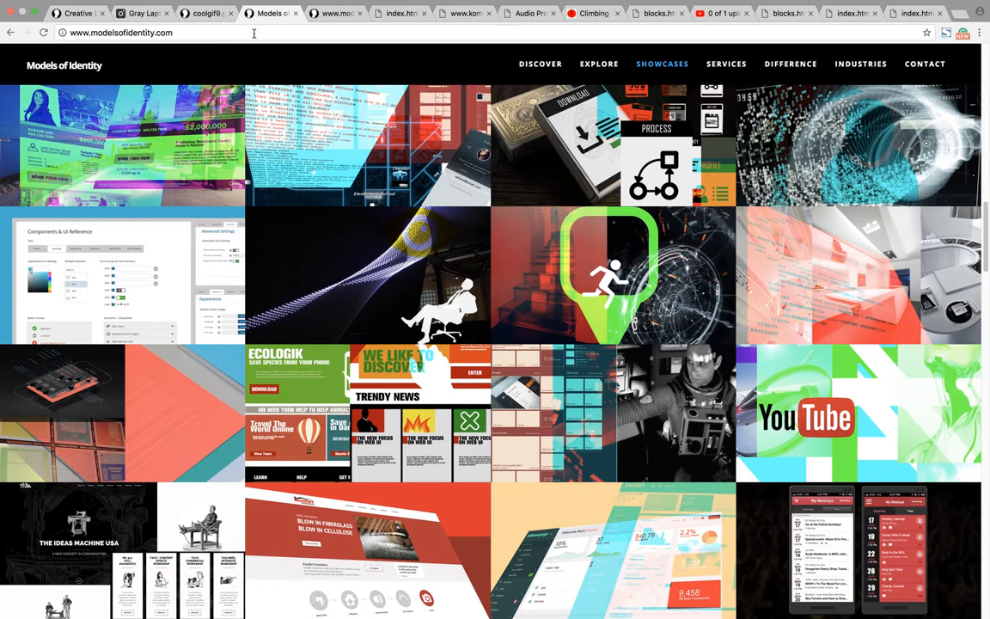
{"action": "left_click", "coordinate": [254, 35]}
{"action": "key", "text": "Right"}
{"action": "type", "text": "/"}
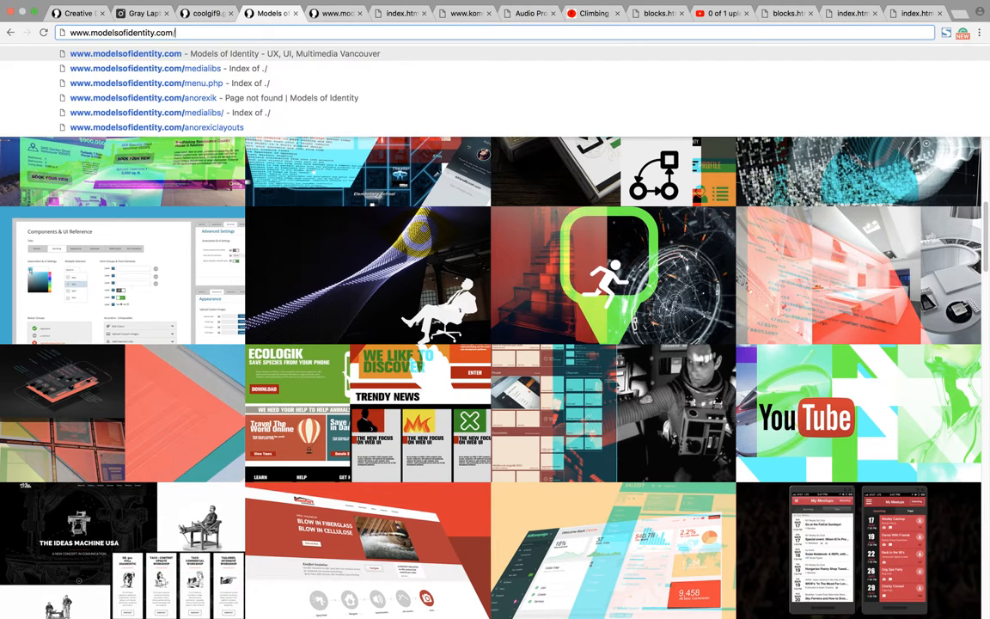
{"action": "type", "text": "anorexik"}
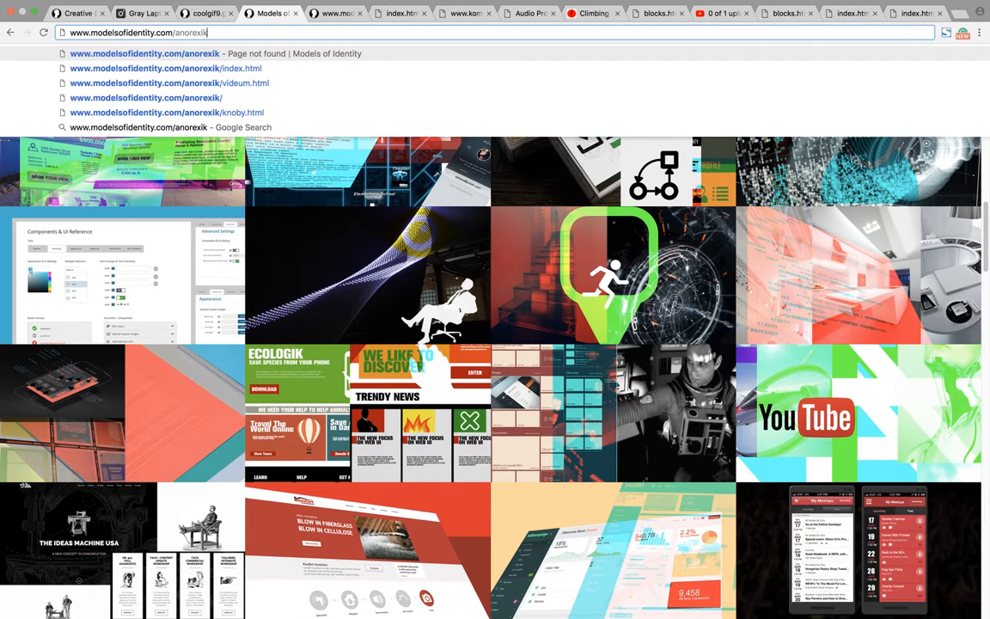
{"action": "key", "text": "Down"}
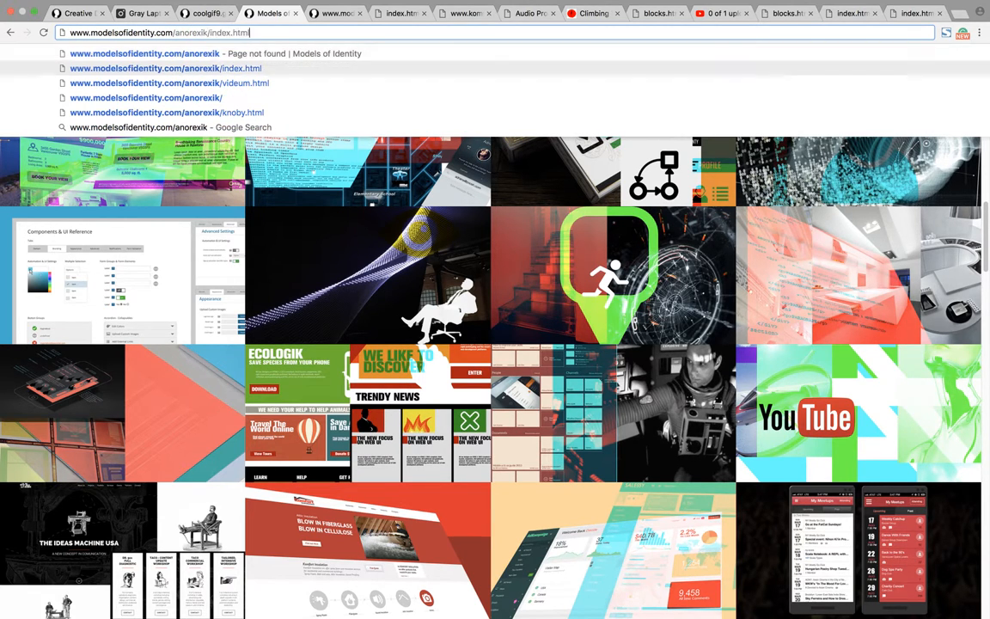
{"action": "key", "text": "BackSpace"}
{"action": "key", "text": "BackSpace"}
{"action": "key", "text": "BackSpace"}
{"action": "key", "text": "BackSpace"}
{"action": "key", "text": "BackSpace"}
{"action": "key", "text": "BackSpace"}
{"action": "key", "text": "BackSpace"}
{"action": "key", "text": "BackSpace"}
{"action": "key", "text": "BackSpace"}
{"action": "key", "text": "BackSpace"}
{"action": "key", "text": "BackSpace"}
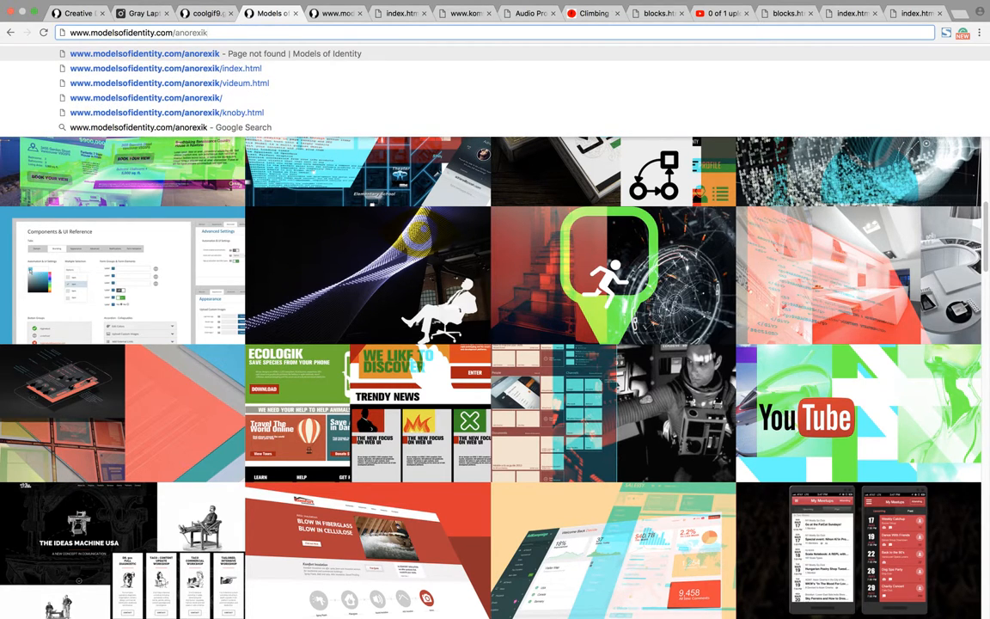
{"action": "type", "text": "layouts"}
{"action": "key", "text": "Return"}
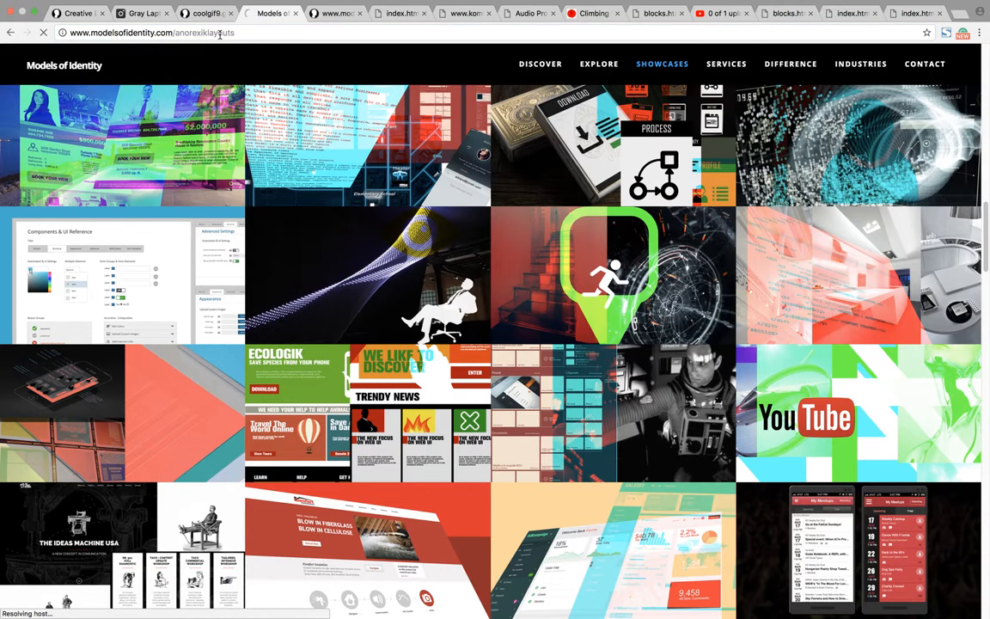
{"action": "left_click", "coordinate": [255, 35]}
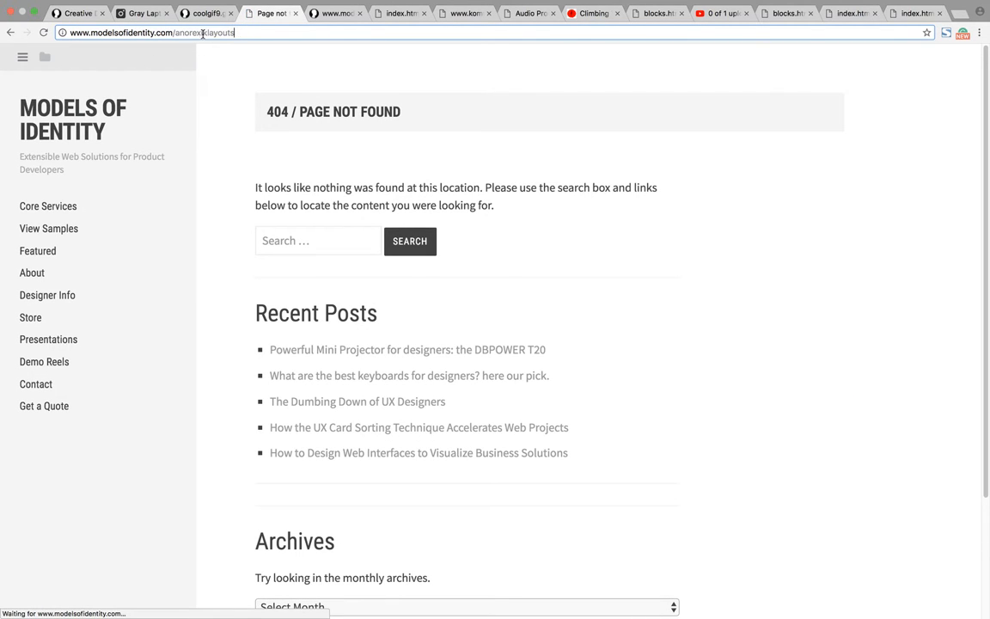
{"action": "type", "text": "c"}
{"action": "key", "text": "Return"}
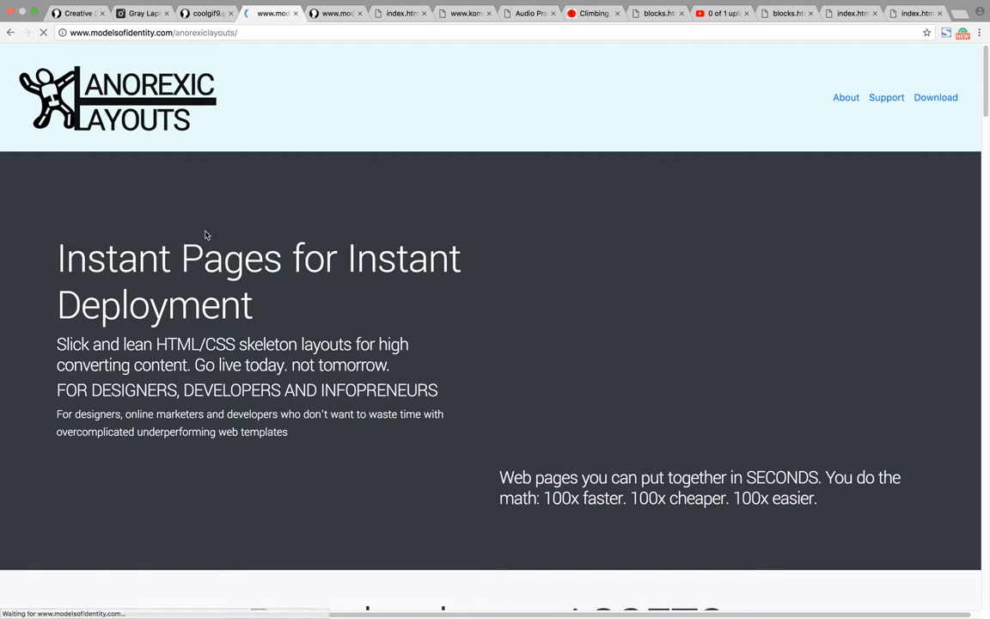
Step: Examine the Anorexic Layouts page from its intro heading through the audience sections to the template gallery and footer
{"action": "left_click_drag", "start_coordinate": [87, 258], "coordinate": [220, 306]}
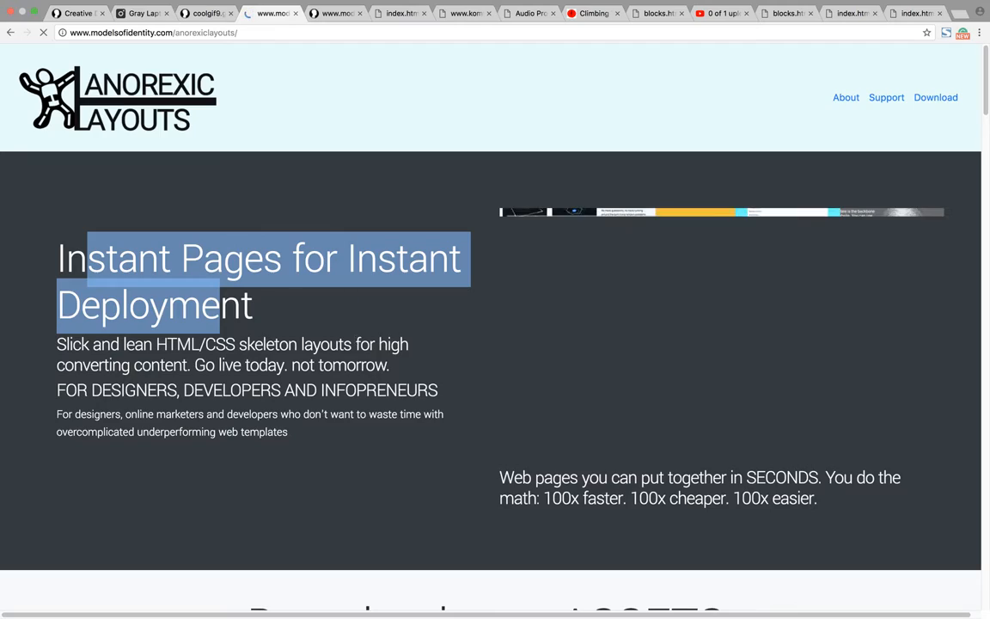
{"action": "scroll", "coordinate": [502, 357], "scroll_direction": "down", "scroll_amount": 20}
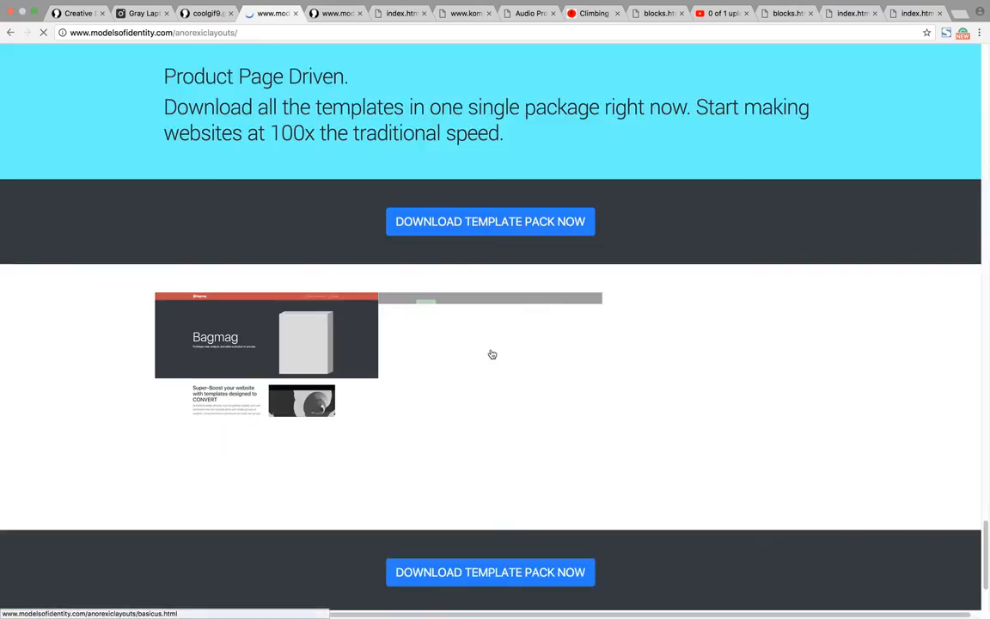
{"action": "scroll", "coordinate": [489, 354], "scroll_direction": "up", "scroll_amount": 20}
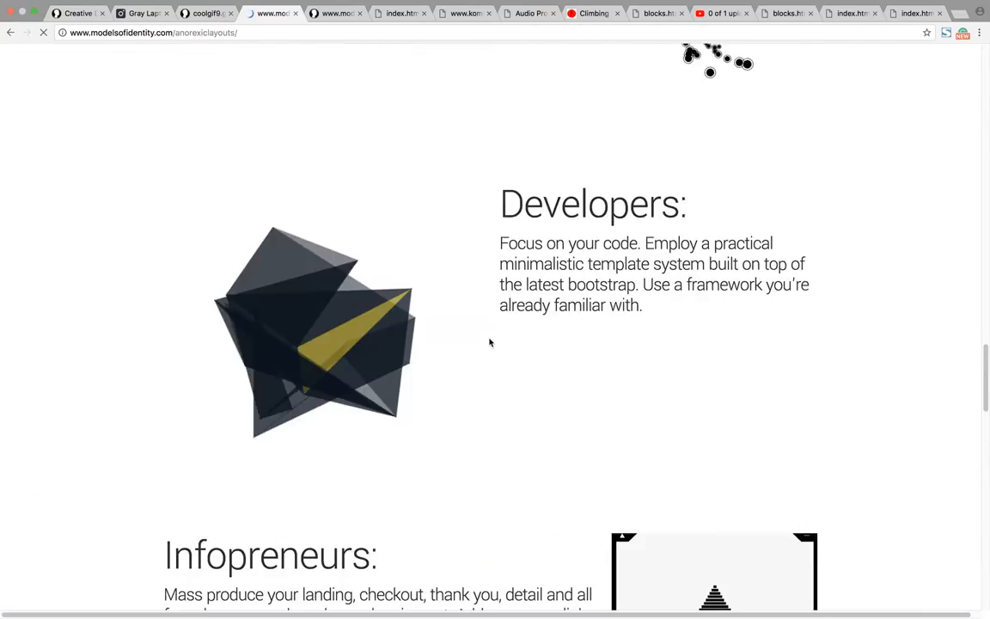
{"action": "scroll", "coordinate": [488, 342], "scroll_direction": "down", "scroll_amount": 20}
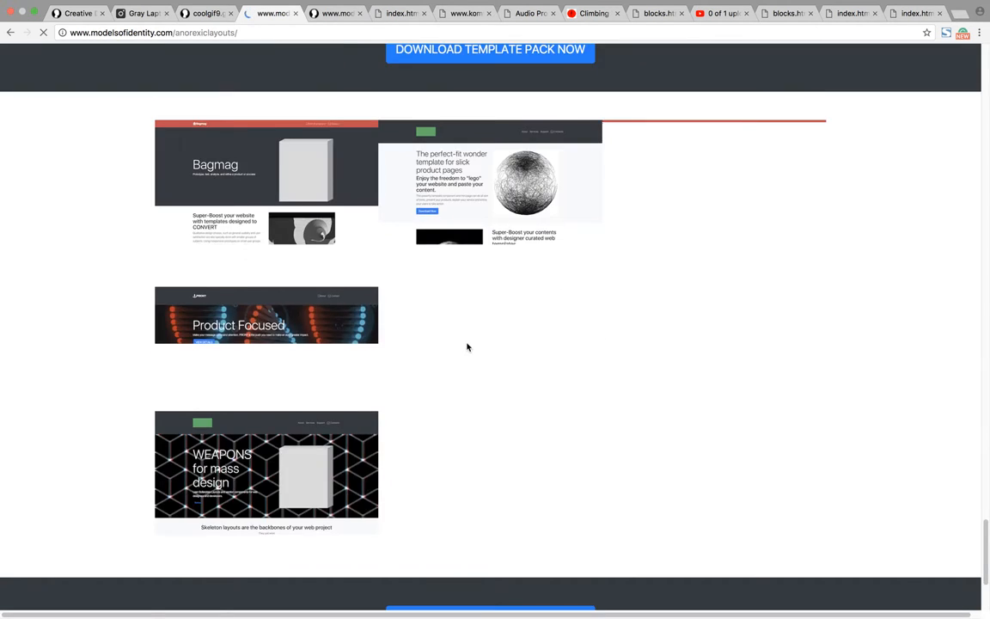
Step: Open the Bagmag template from the gallery, review its layout down to the footer, and close its tab
{"action": "scroll", "coordinate": [467, 347], "scroll_direction": "up", "scroll_amount": 3}
{"action": "left_click", "coordinate": [265, 413]}
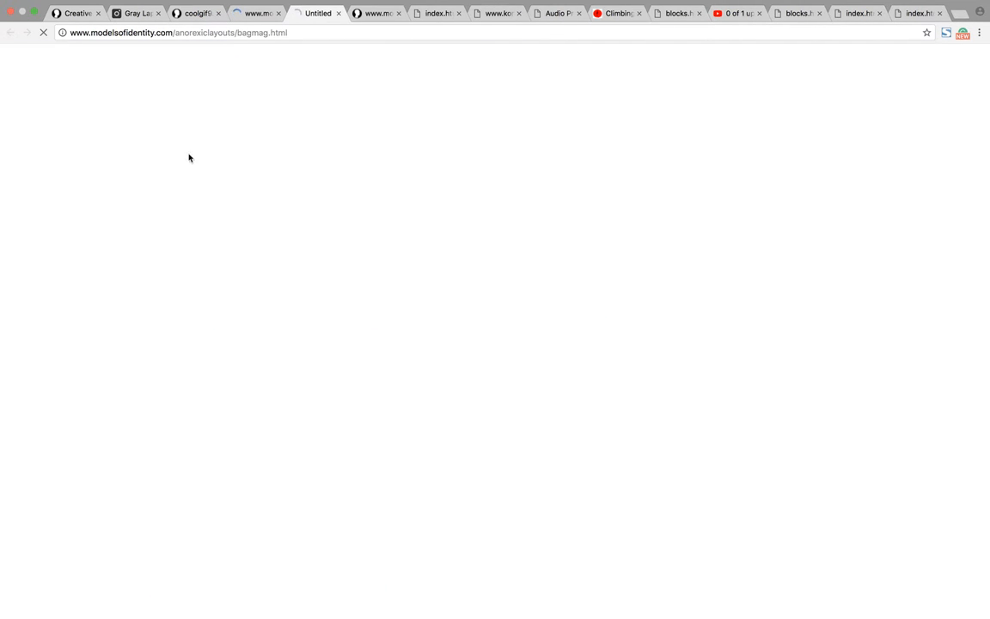
{"action": "scroll", "coordinate": [356, 255], "scroll_direction": "down", "scroll_amount": 5}
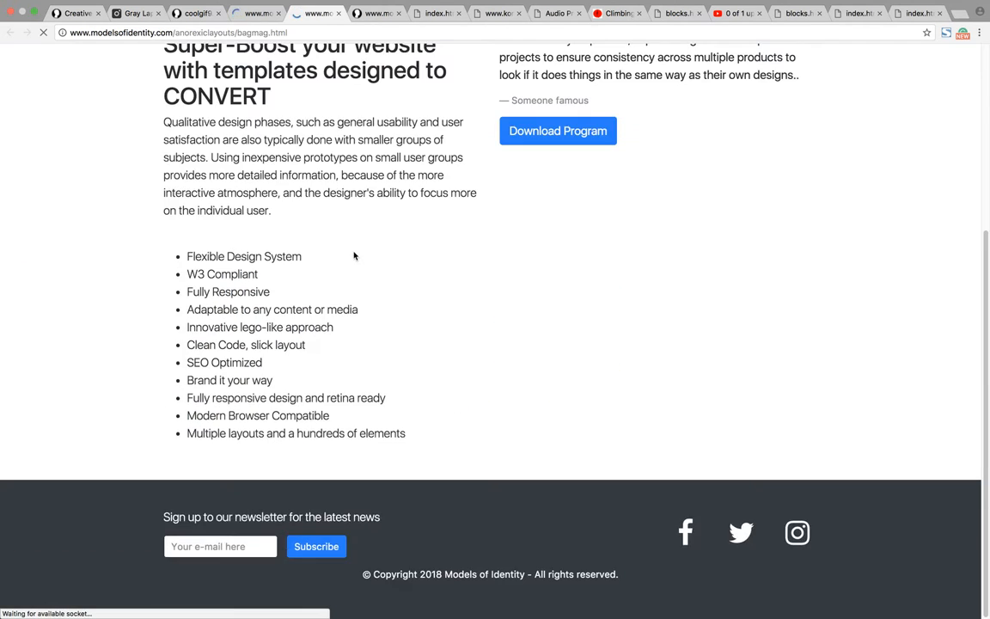
{"action": "scroll", "coordinate": [354, 255], "scroll_direction": "up", "scroll_amount": 5}
{"action": "mouse_move", "coordinate": [336, 9]}
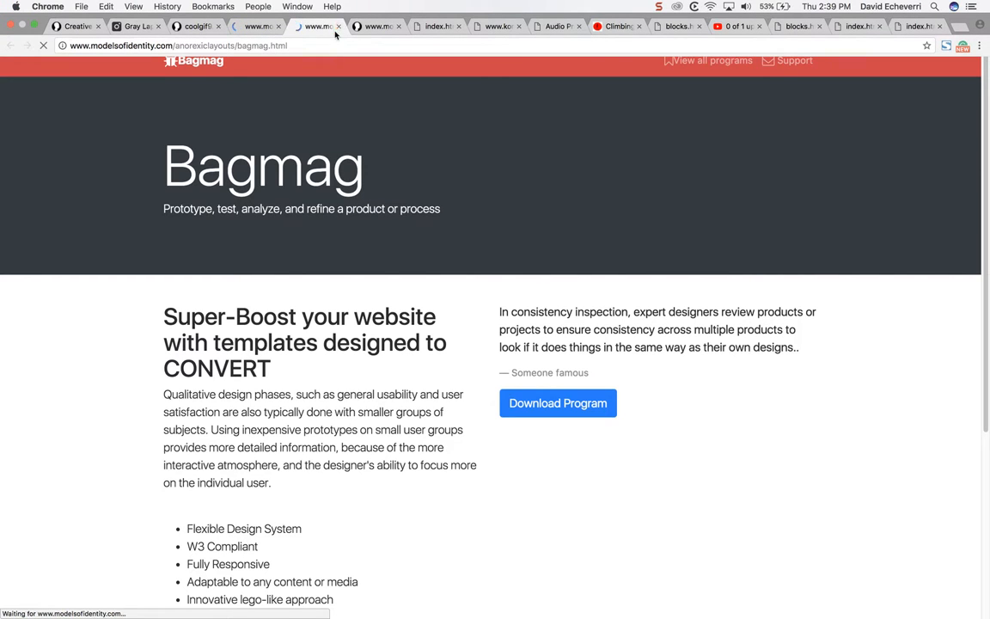
{"action": "left_click", "coordinate": [338, 28]}
Step: Open the Packery template from the layouts gallery and look over its opening and planning sections
{"action": "scroll", "coordinate": [685, 213], "scroll_direction": "up", "scroll_amount": 10}
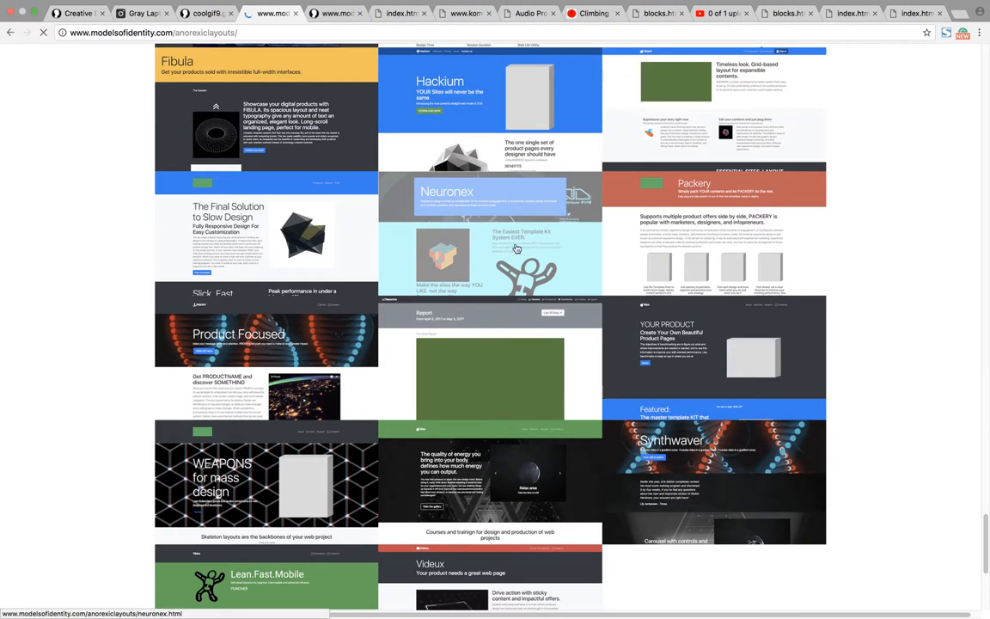
{"action": "left_click", "coordinate": [700, 221]}
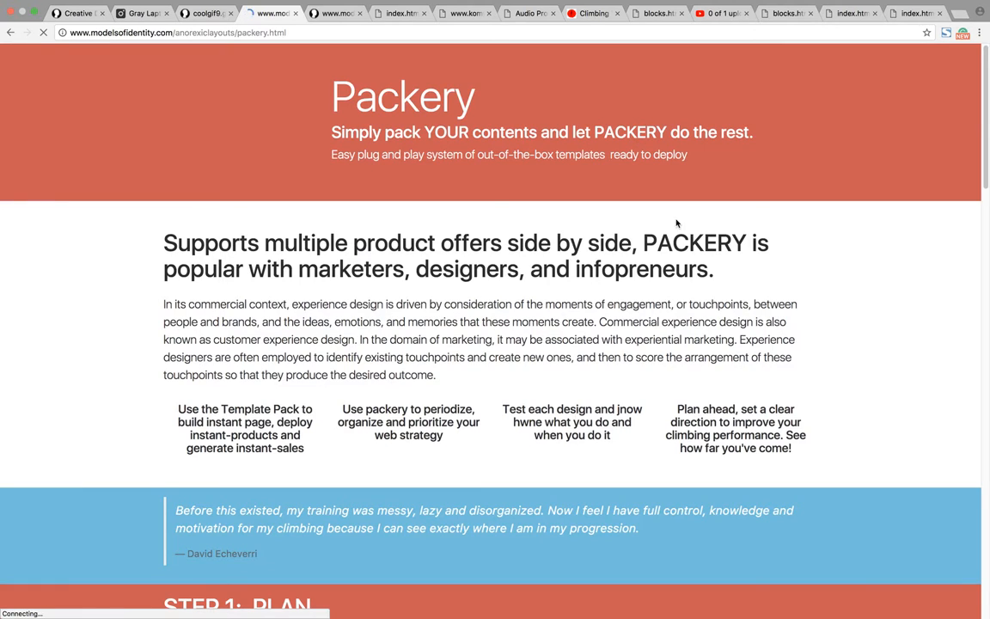
{"action": "scroll", "coordinate": [653, 230], "scroll_direction": "down", "scroll_amount": 15}
{"action": "scroll", "coordinate": [649, 242], "scroll_direction": "up", "scroll_amount": 8}
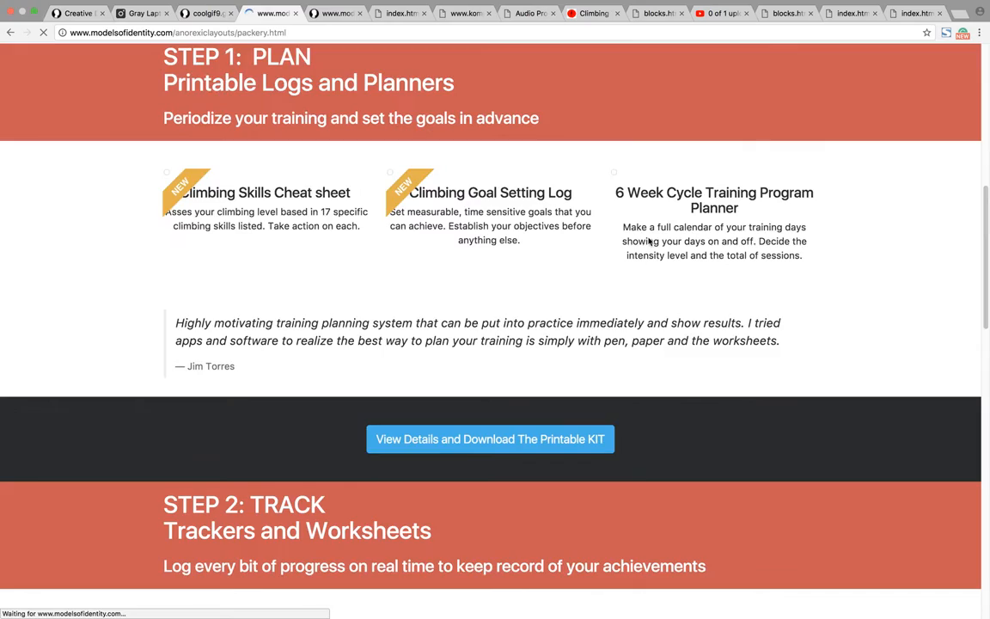
{"action": "scroll", "coordinate": [649, 241], "scroll_direction": "up", "scroll_amount": 6}
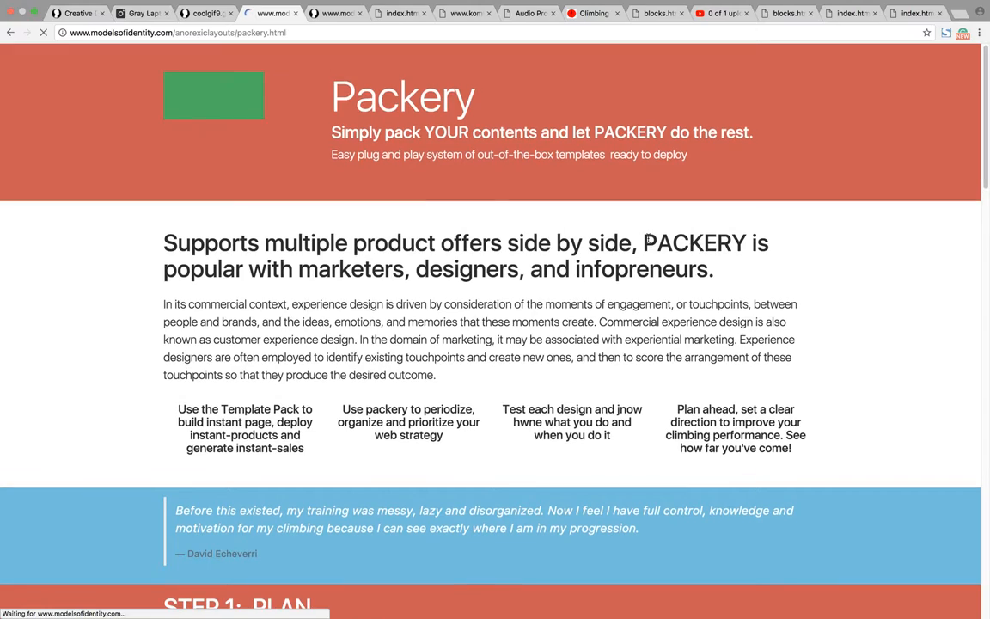
Step: Examine Packery's header text, product boxes and step sections, closing its tab to return to Pingendo
{"action": "left_click_drag", "start_coordinate": [349, 100], "coordinate": [358, 185]}
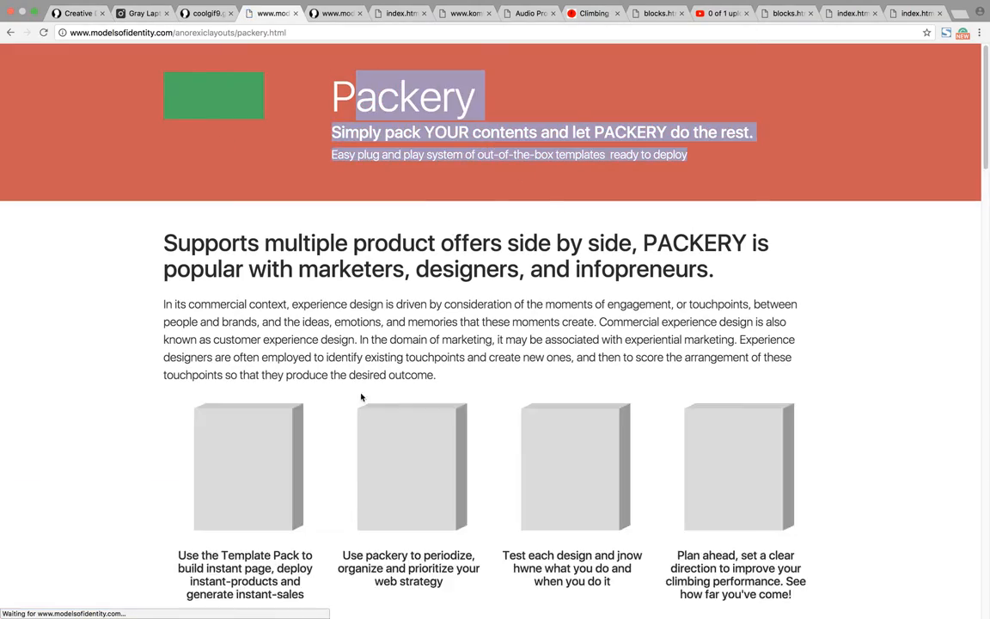
{"action": "left_click", "coordinate": [361, 397]}
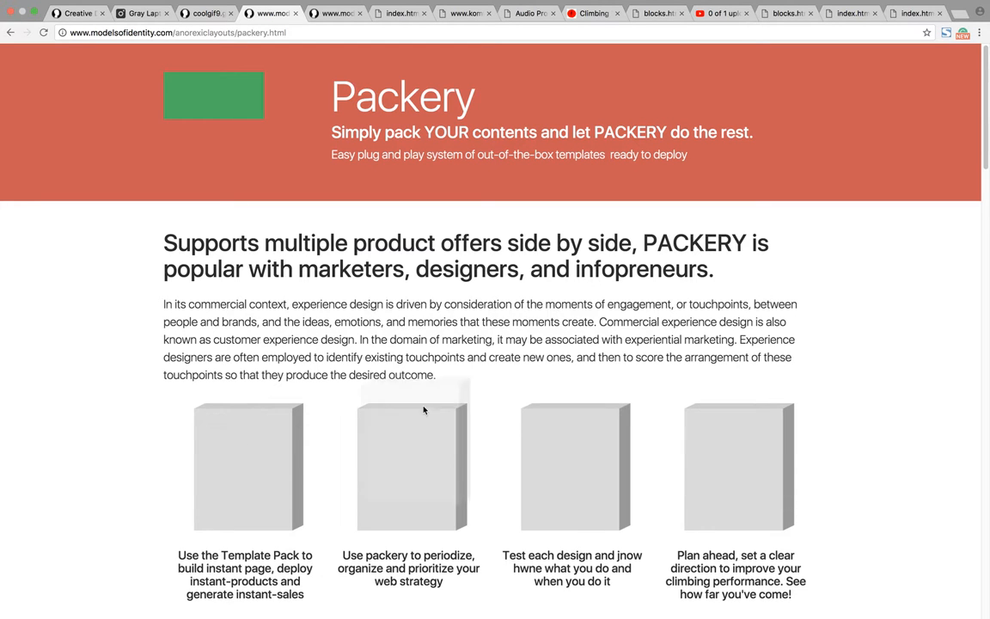
{"action": "left_click_drag", "start_coordinate": [559, 371], "coordinate": [600, 322]}
{"action": "scroll", "coordinate": [464, 421], "scroll_direction": "down", "scroll_amount": 8}
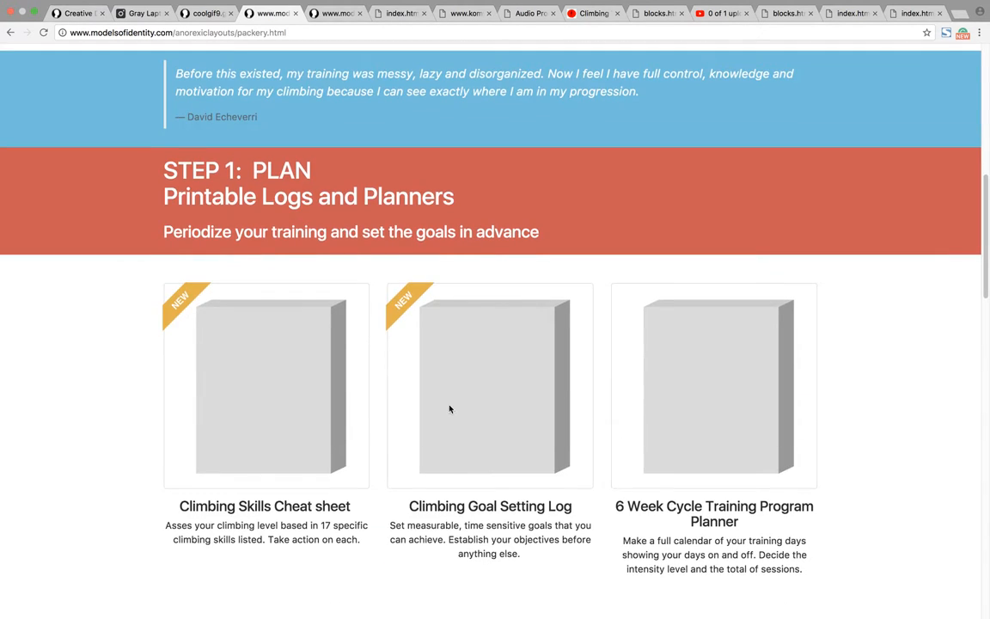
{"action": "scroll", "coordinate": [428, 336], "scroll_direction": "down", "scroll_amount": 6}
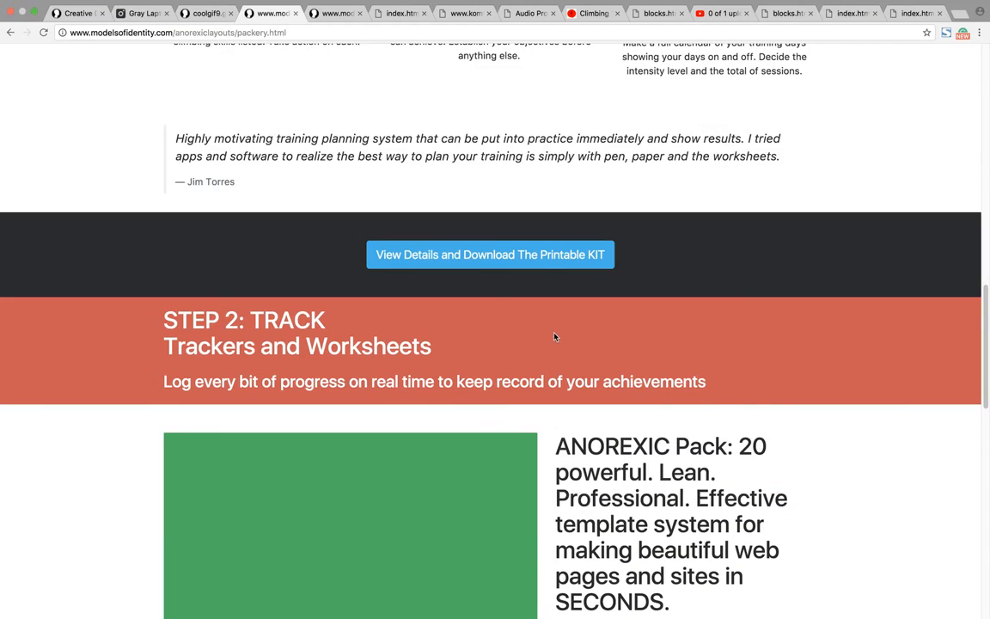
{"action": "left_click", "coordinate": [295, 13]}
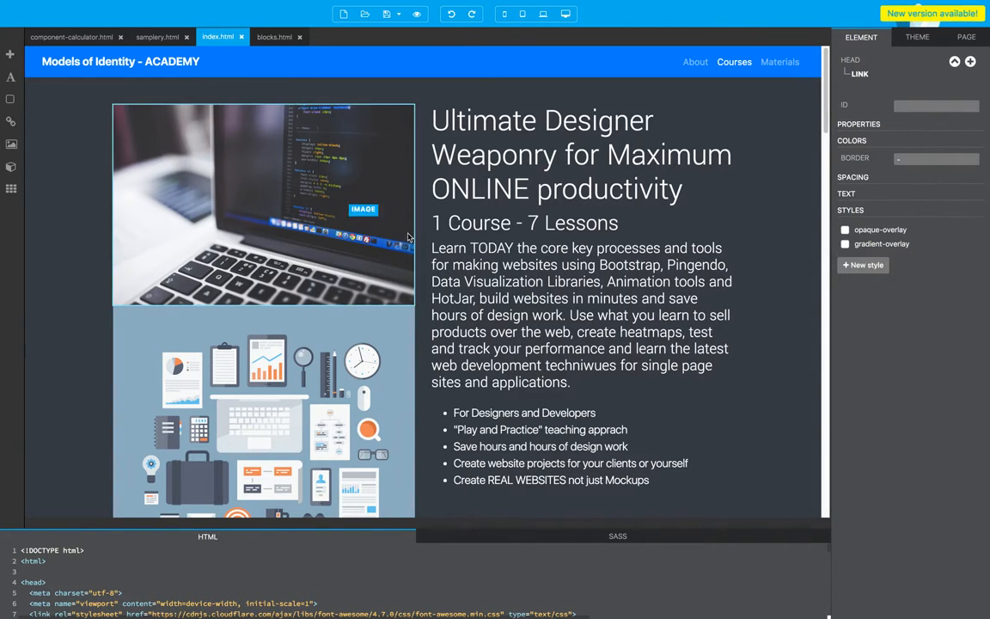
Step: Copy the DOTHISEASIER section from blocks.html and paste it below the dark course intro section in index.html
{"action": "left_click", "coordinate": [258, 36]}
{"action": "scroll", "coordinate": [641, 326], "scroll_direction": "down", "scroll_amount": 2}
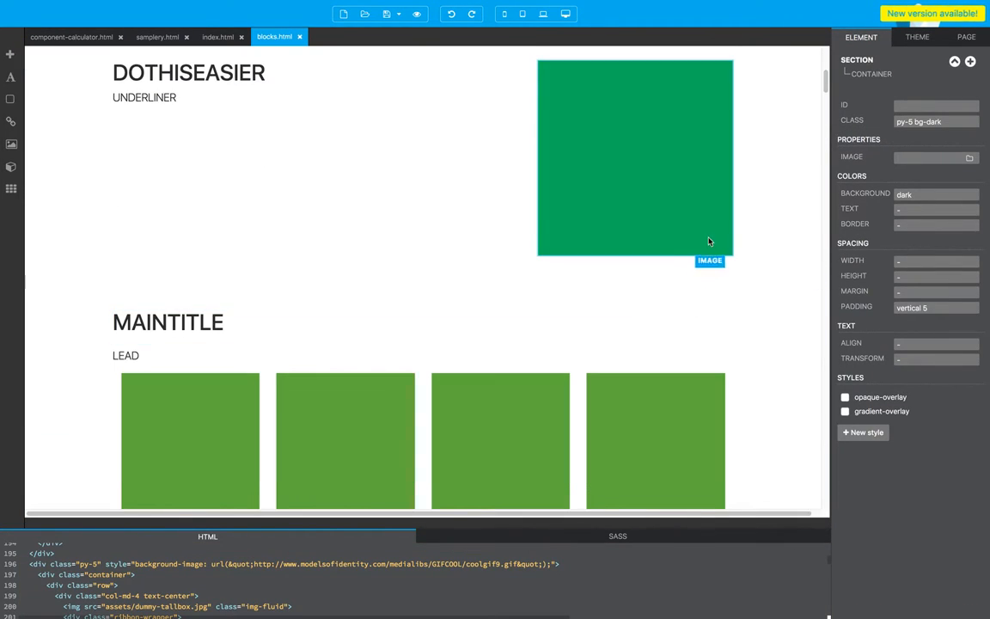
{"action": "scroll", "coordinate": [709, 241], "scroll_direction": "up", "scroll_amount": 5}
{"action": "scroll", "coordinate": [450, 384], "scroll_direction": "down", "scroll_amount": 5}
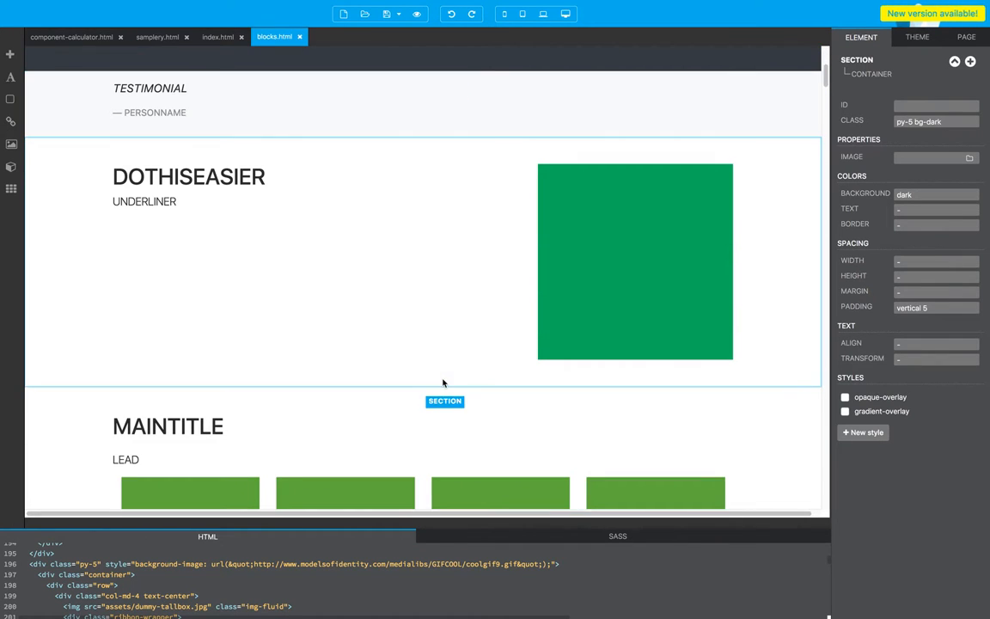
{"action": "left_click", "coordinate": [802, 293]}
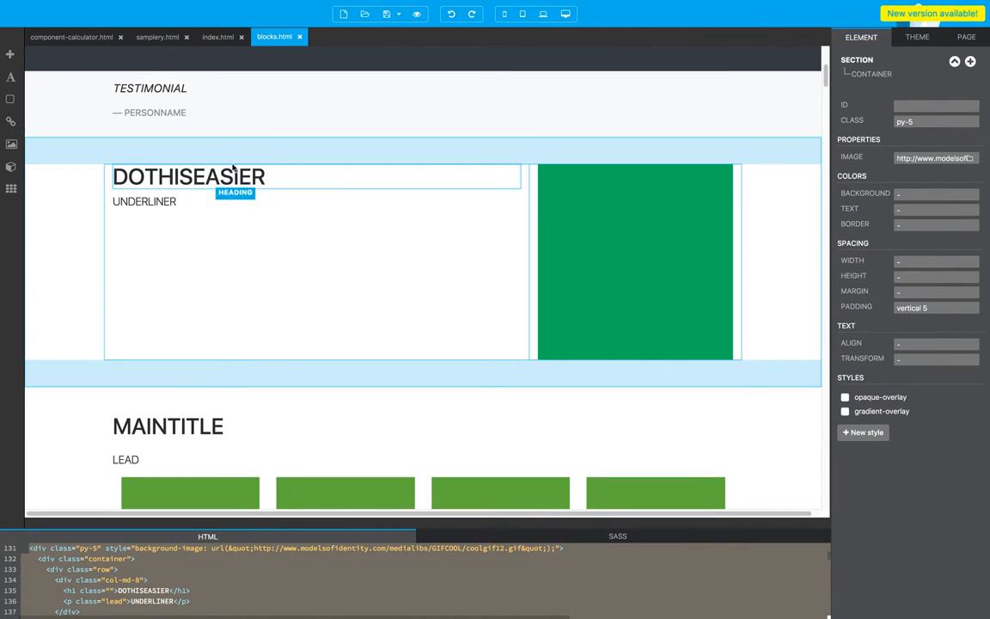
{"action": "left_click", "coordinate": [219, 36]}
{"action": "left_click", "coordinate": [800, 283]}
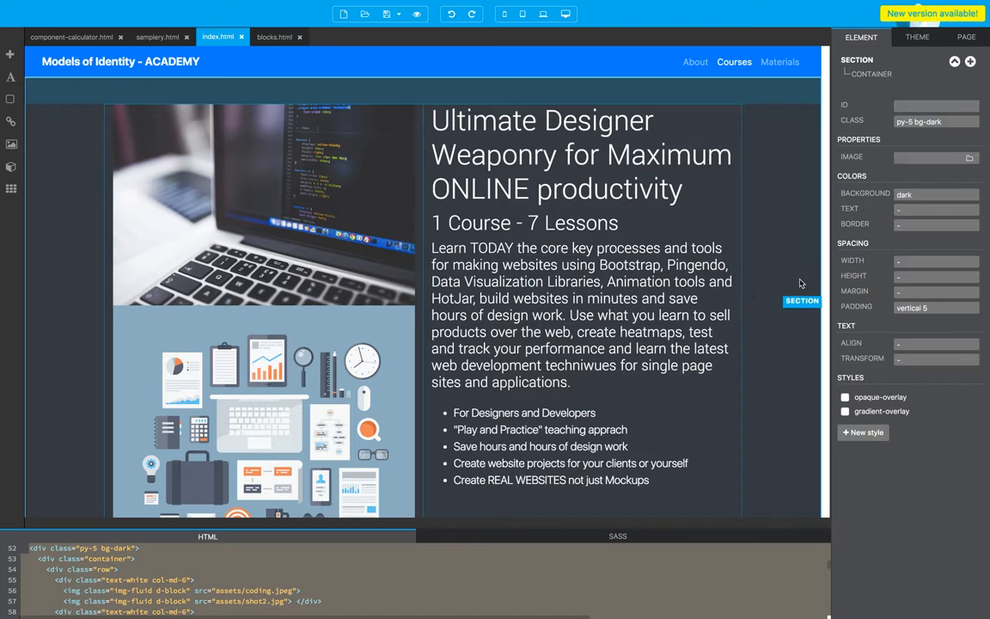
{"action": "scroll", "coordinate": [565, 271], "scroll_direction": "down", "scroll_amount": 7}
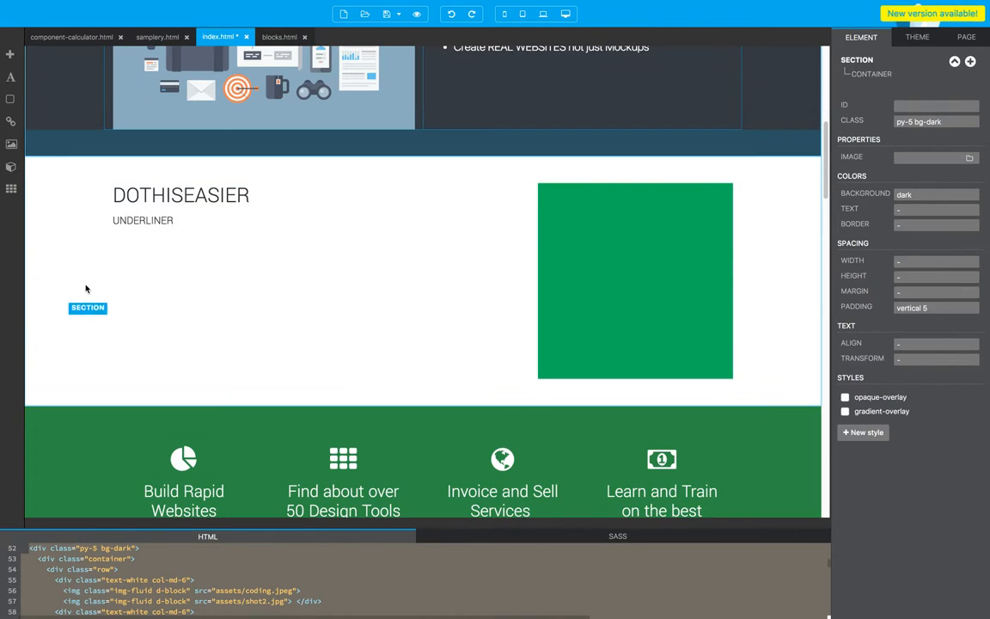
Step: Delete the pasted DOTHISEASIER section from index.html and look over the lesson video sections
{"action": "left_click", "coordinate": [86, 288]}
{"action": "key", "text": "Delete"}
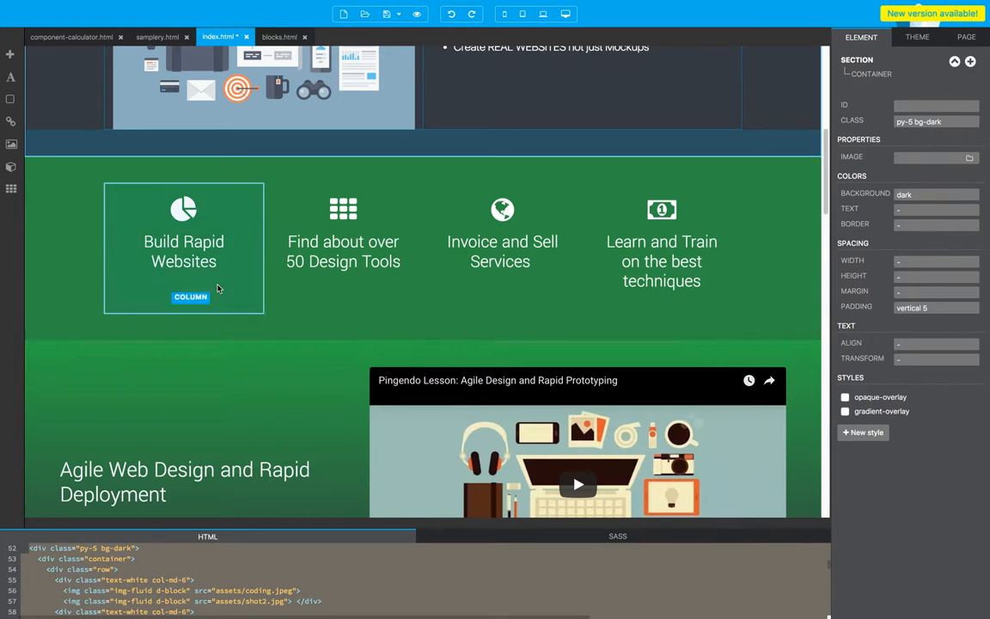
{"action": "scroll", "coordinate": [220, 287], "scroll_direction": "down", "scroll_amount": 7}
{"action": "scroll", "coordinate": [222, 287], "scroll_direction": "up", "scroll_amount": 4}
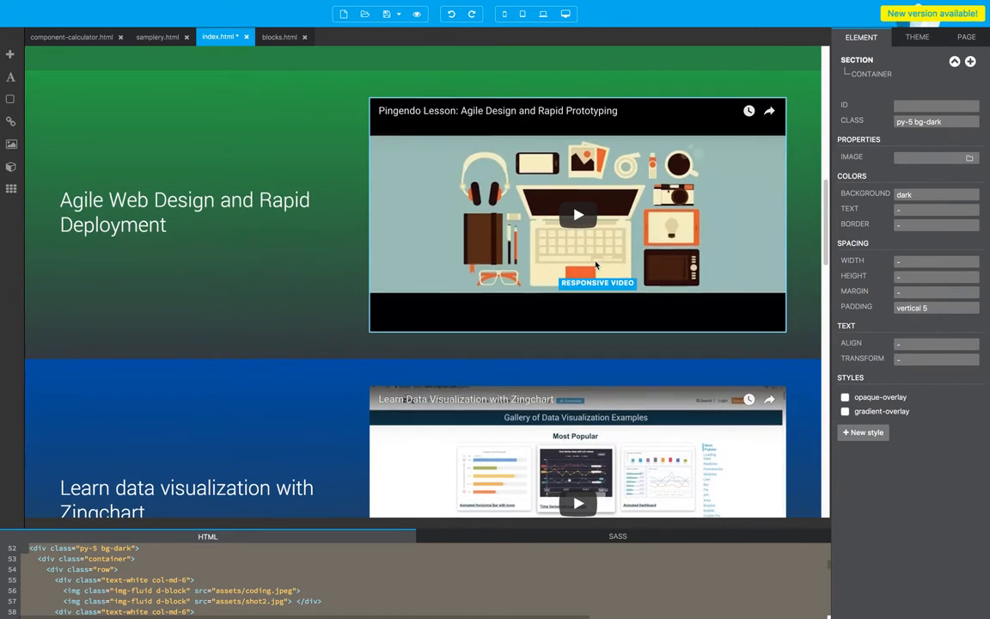
Step: Compare the Models of Identity - ACADEMY navbar in index.html with its browser preview and glance at the Anorexic Layouts page
{"action": "scroll", "coordinate": [536, 234], "scroll_direction": "up", "scroll_amount": 12}
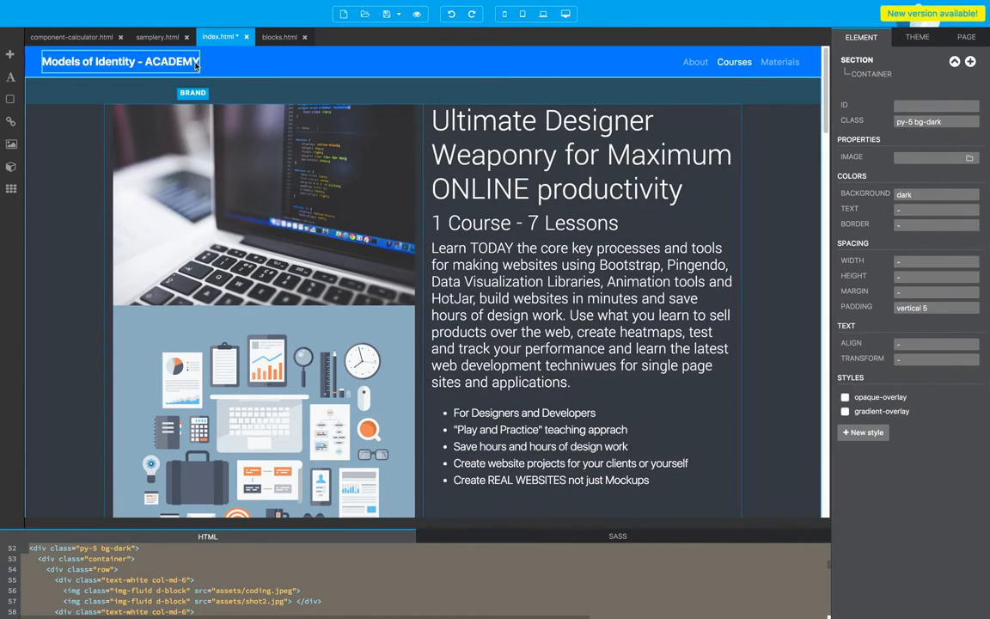
{"action": "key", "text": "super+Tab"}
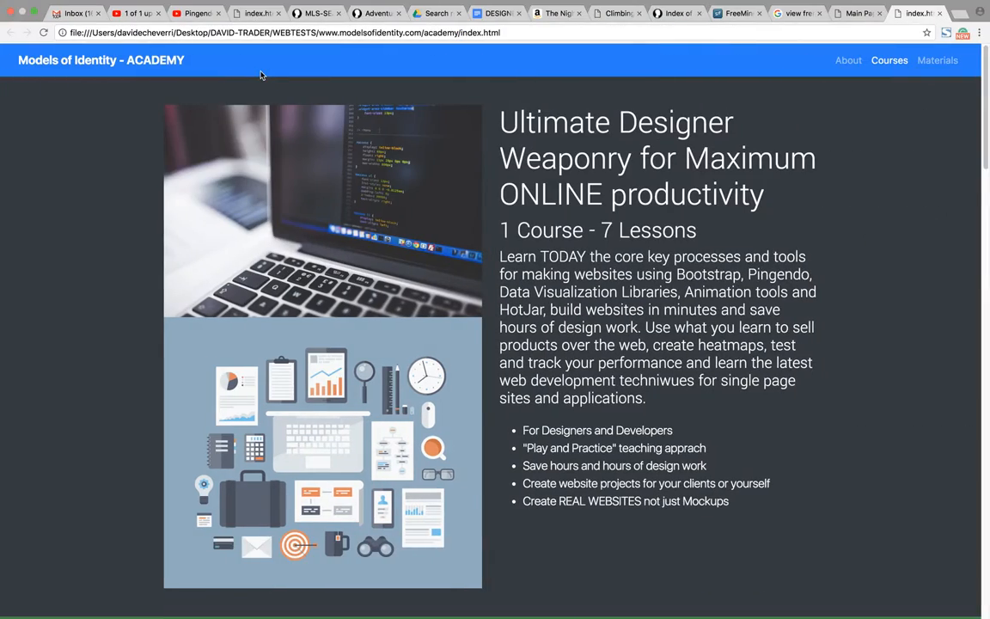
{"action": "key", "text": "super+Tab"}
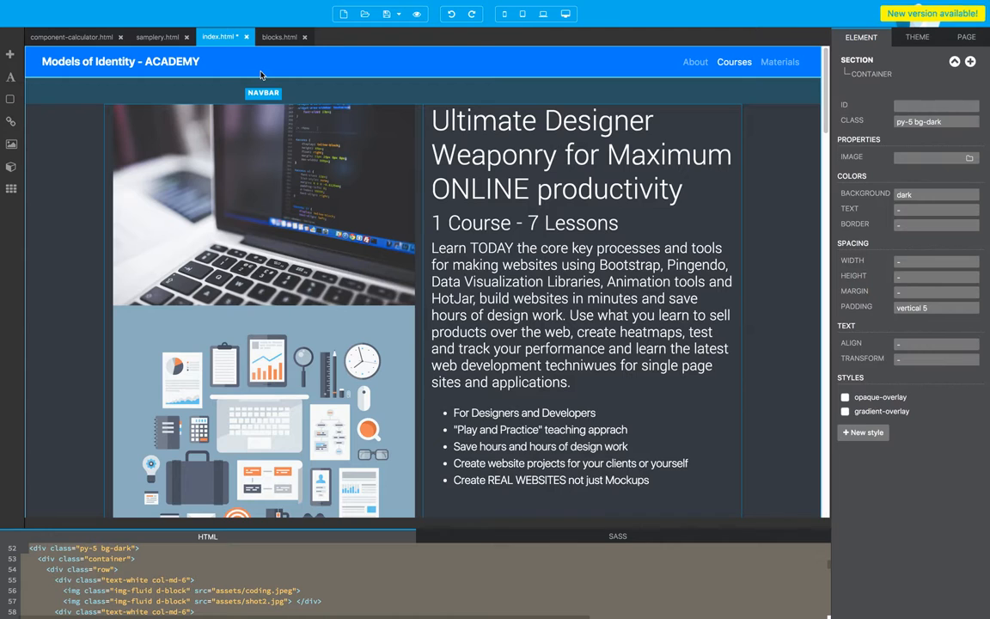
{"action": "key", "text": "ctrl+Left"}
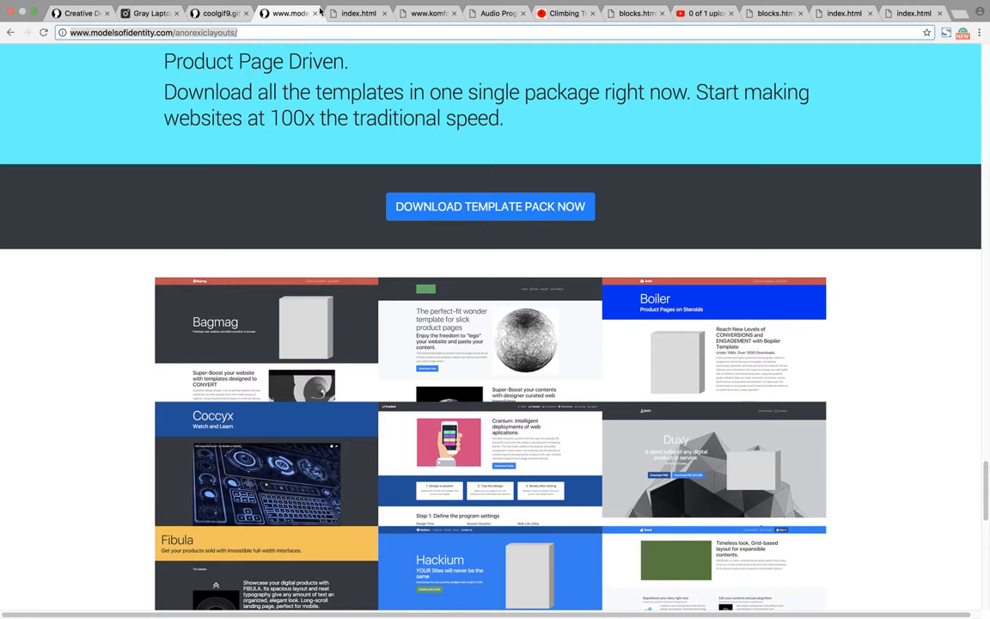
{"action": "key", "text": "ctrl+Right"}
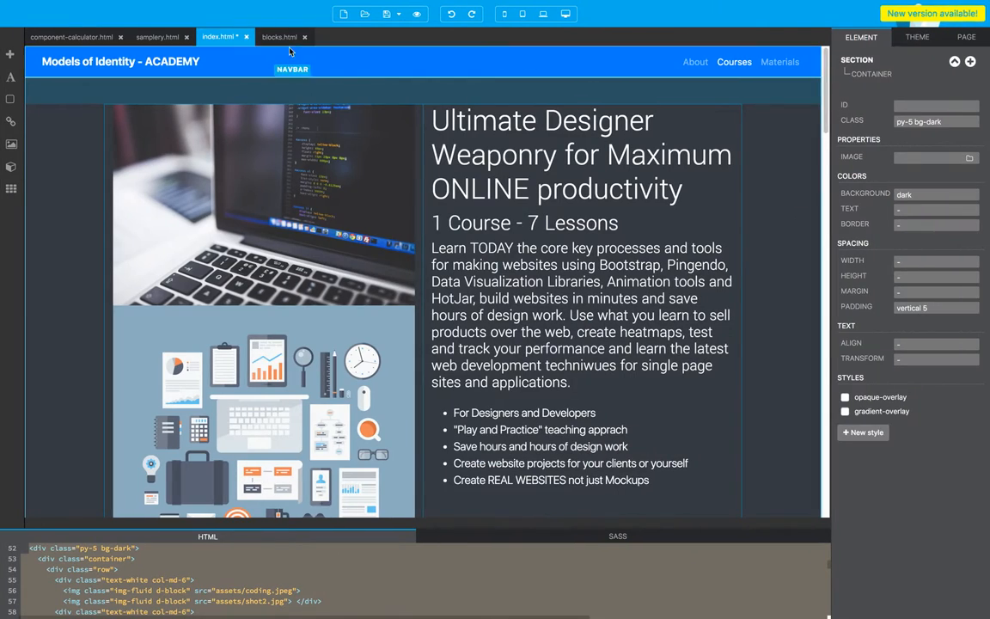
Step: Copy the blue navbar with the green brand image placeholder from blocks.html
{"action": "left_click", "coordinate": [279, 37]}
{"action": "scroll", "coordinate": [383, 193], "scroll_direction": "up", "scroll_amount": 5}
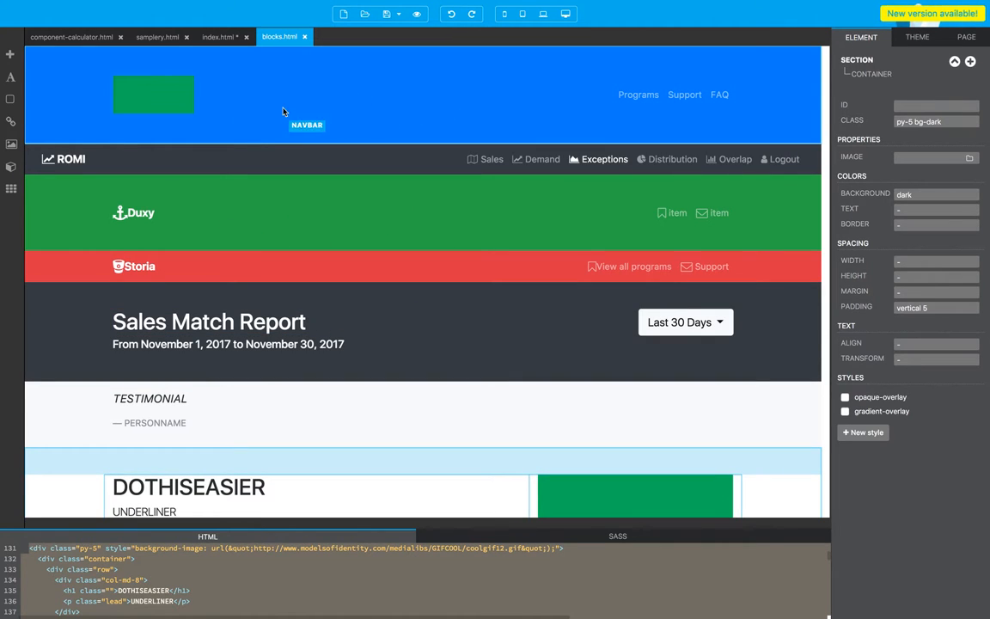
{"action": "left_click", "coordinate": [56, 106]}
{"action": "left_click", "coordinate": [258, 230]}
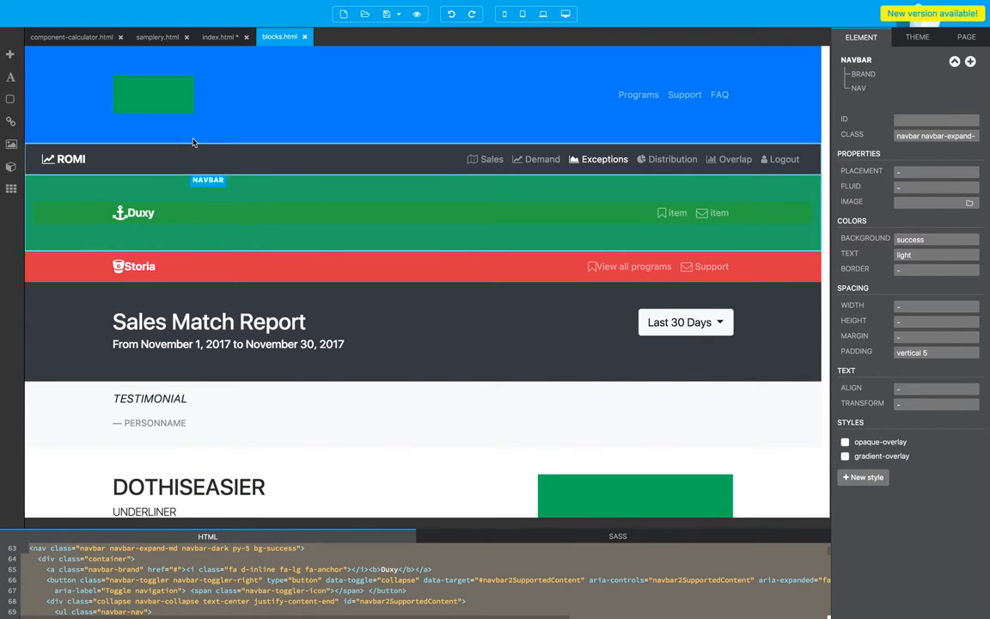
{"action": "left_click", "coordinate": [276, 94]}
{"action": "left_click", "coordinate": [165, 109]}
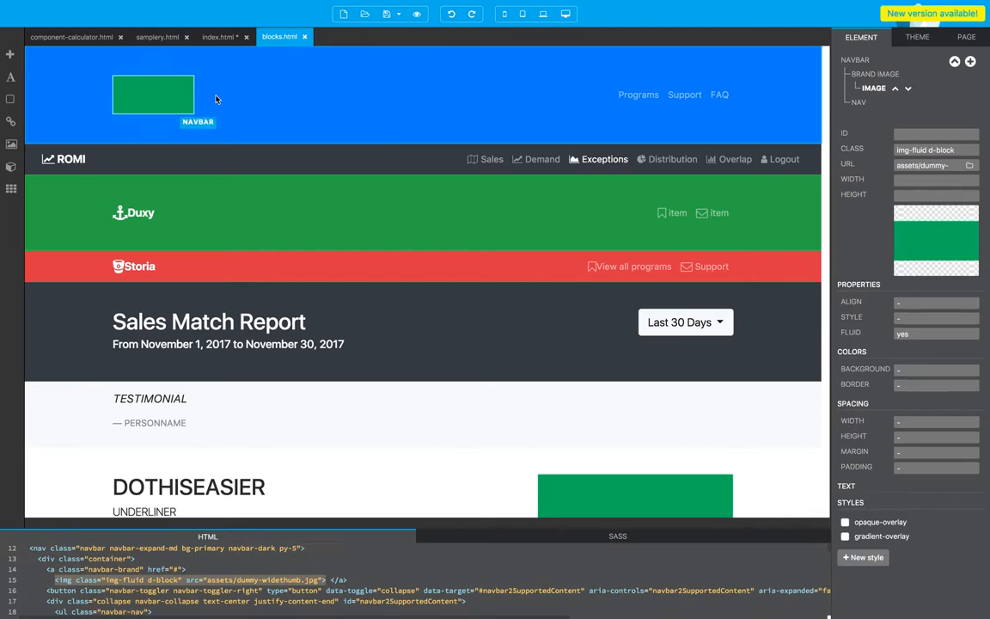
{"action": "left_click", "coordinate": [294, 97]}
{"action": "key", "text": "super+Tab"}
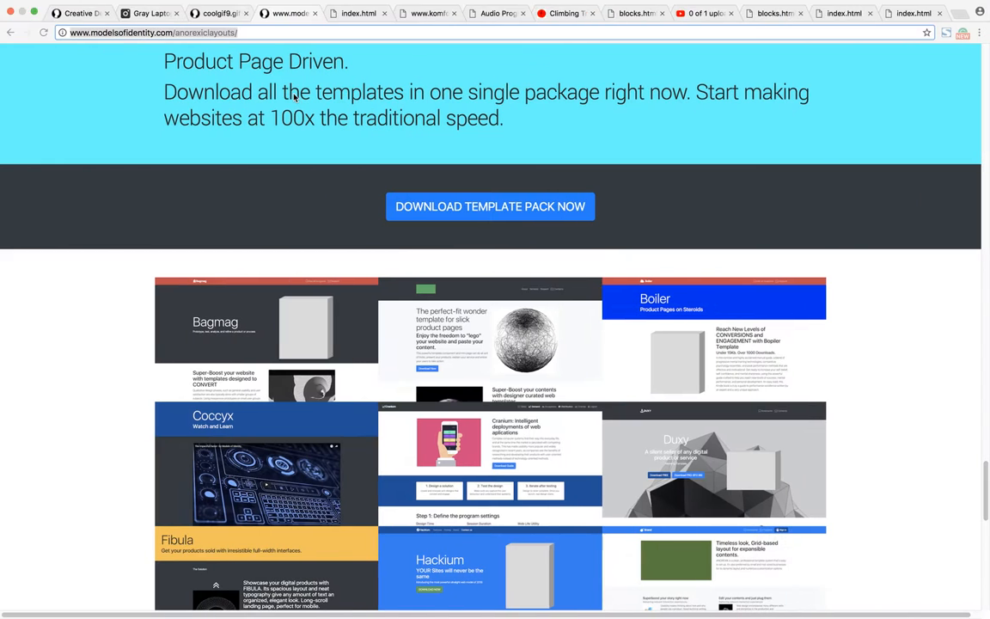
{"action": "key", "text": "super+Tab"}
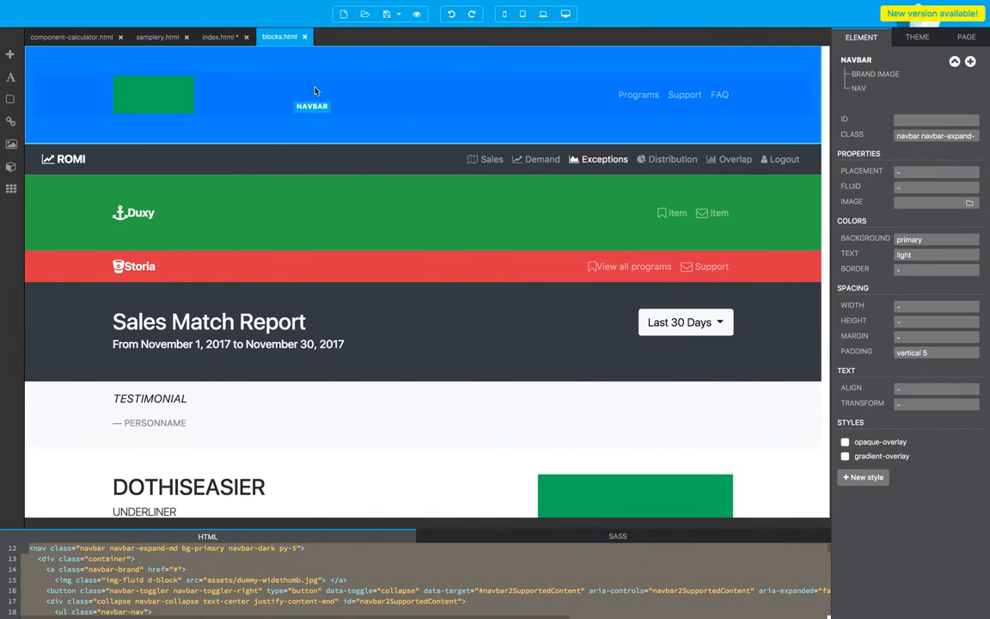
Step: Paste the copied blue navbar into index.html and delete the old Models of Identity - ACADEMY navbar
{"action": "left_click", "coordinate": [219, 37]}
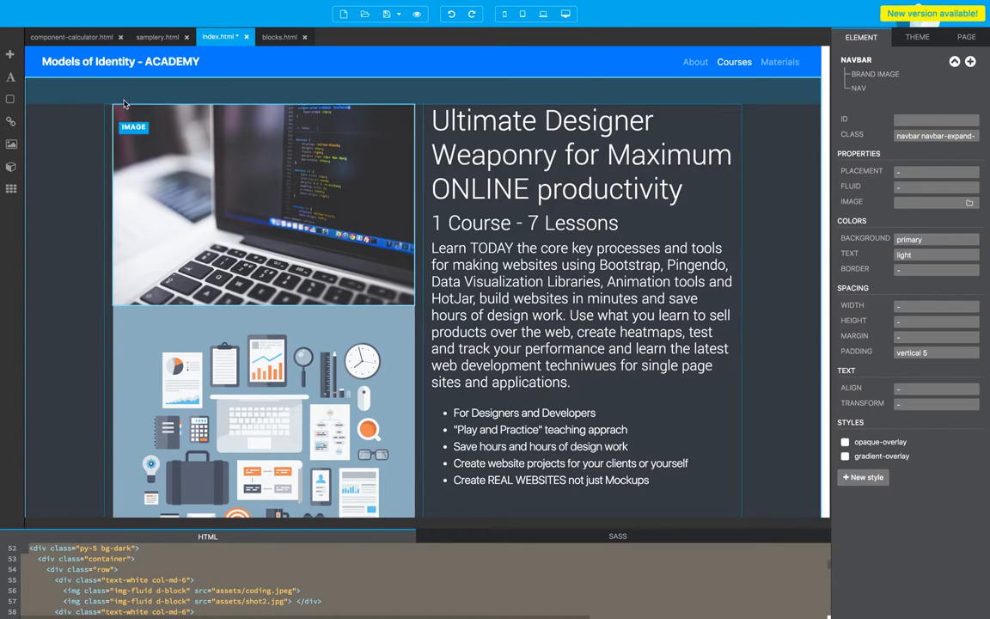
{"action": "left_click", "coordinate": [41, 82]}
{"action": "left_click", "coordinate": [39, 69]}
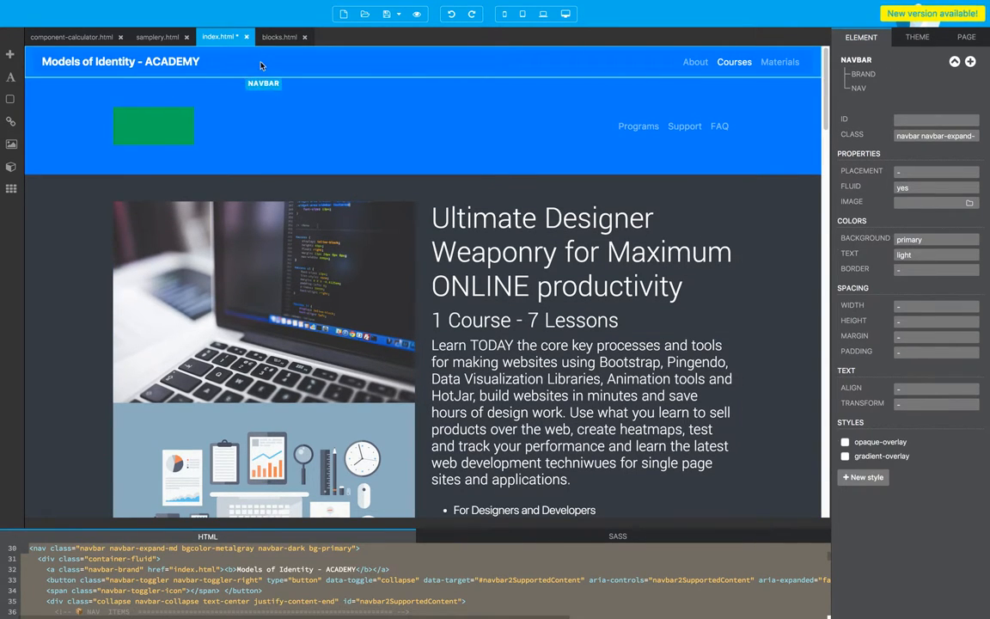
{"action": "key", "text": "Delete"}
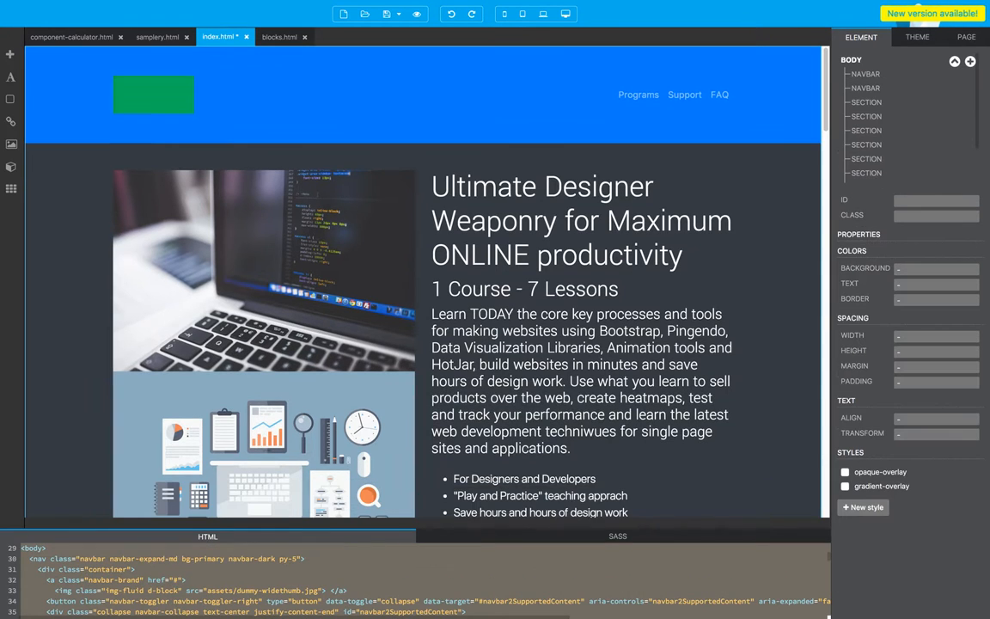
Step: Replace the navbar's green placeholder image with moi-logo.png from the assets folder
{"action": "left_click", "coordinate": [279, 98]}
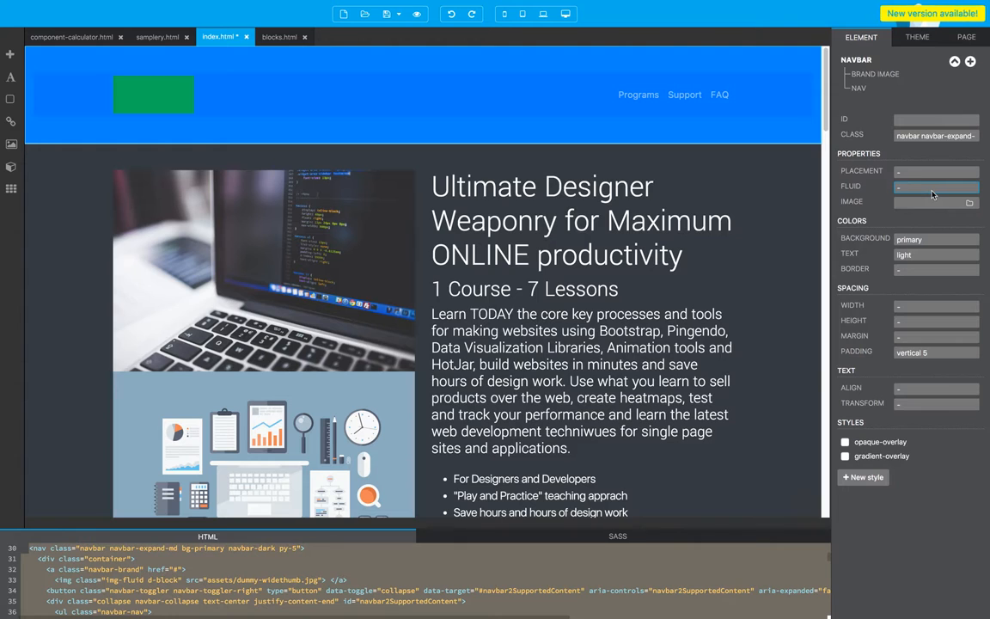
{"action": "left_click", "coordinate": [124, 87]}
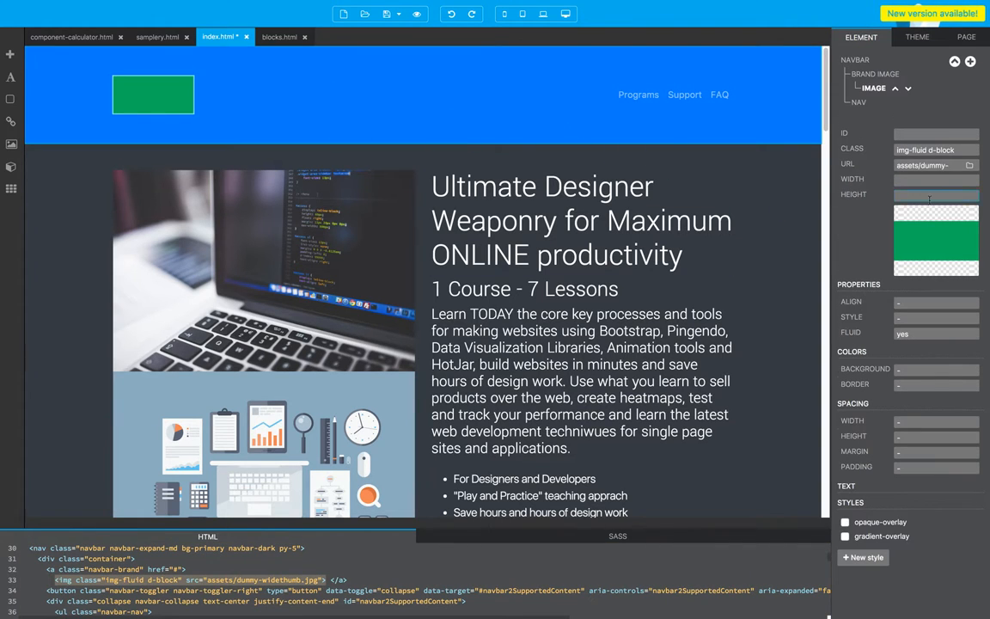
{"action": "left_click", "coordinate": [968, 166]}
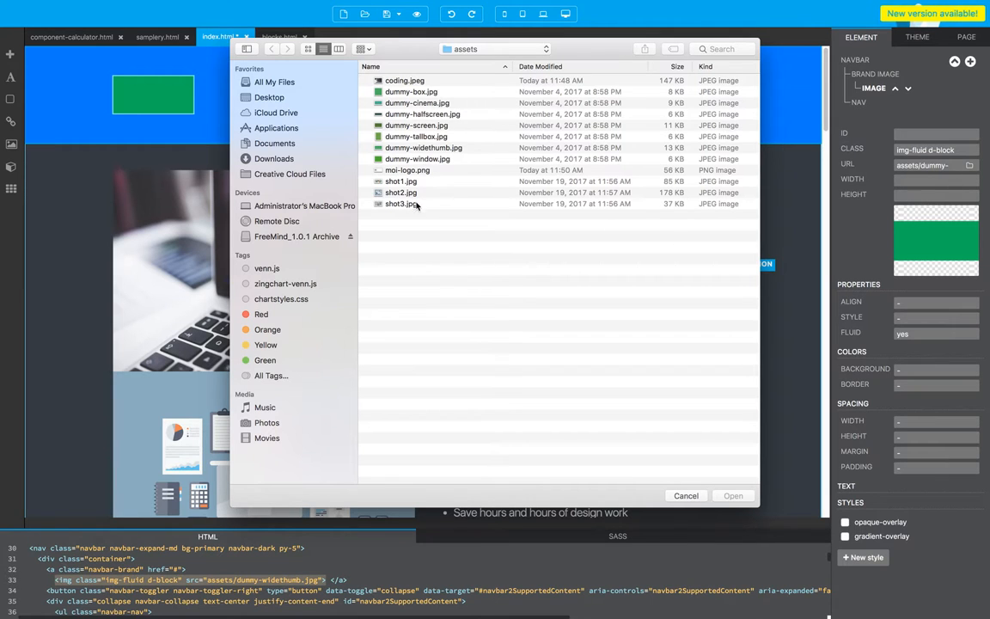
{"action": "left_click", "coordinate": [412, 171]}
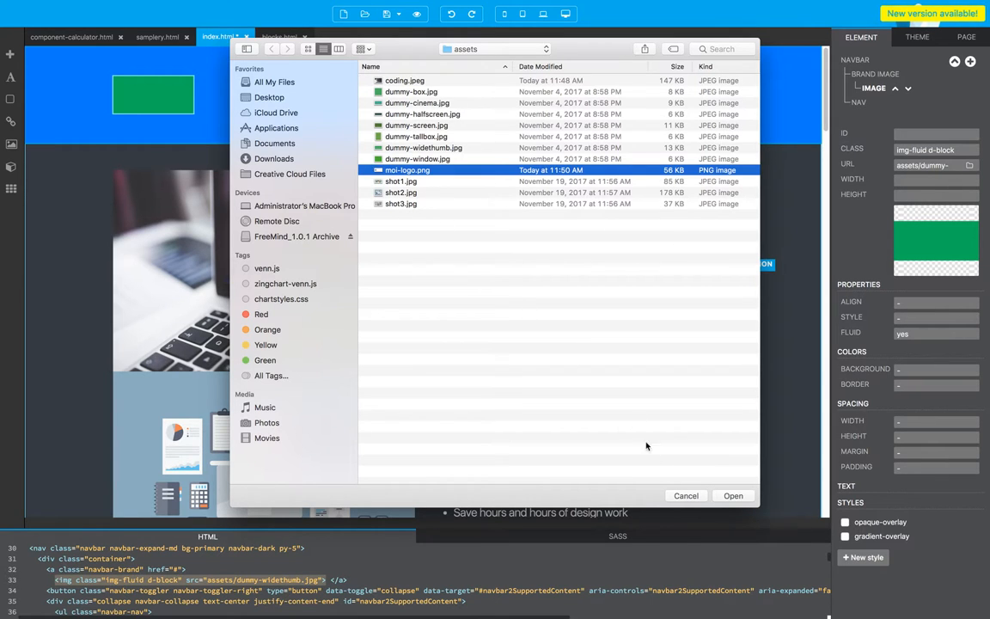
{"action": "left_click", "coordinate": [736, 496]}
{"action": "left_click", "coordinate": [290, 94]}
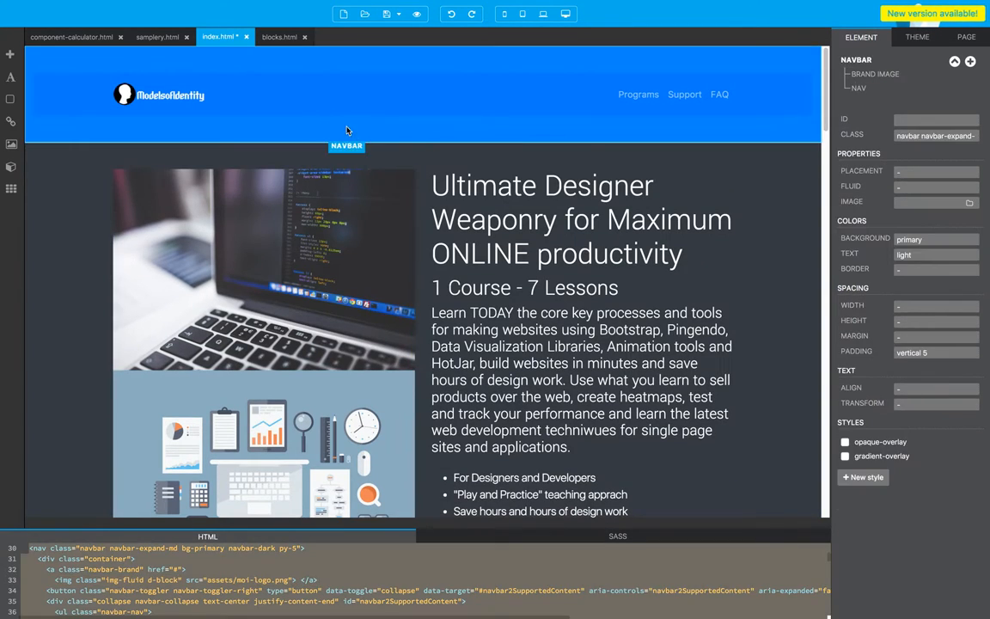
Step: Rename the three navbar items, in order, to Support, FAQ and Contact
{"action": "left_click", "coordinate": [638, 94]}
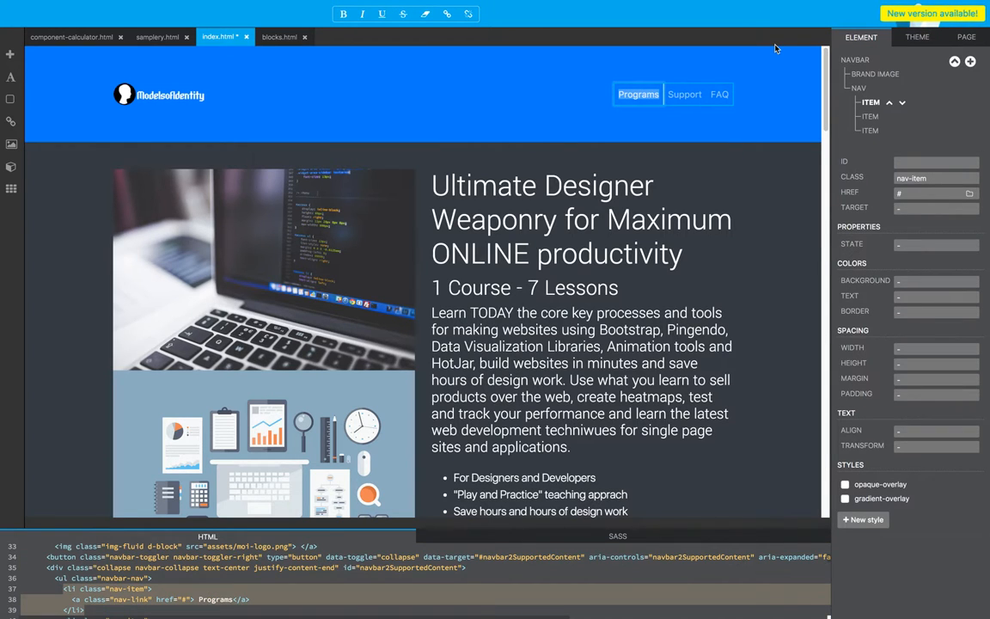
{"action": "type", "text": "Support"}
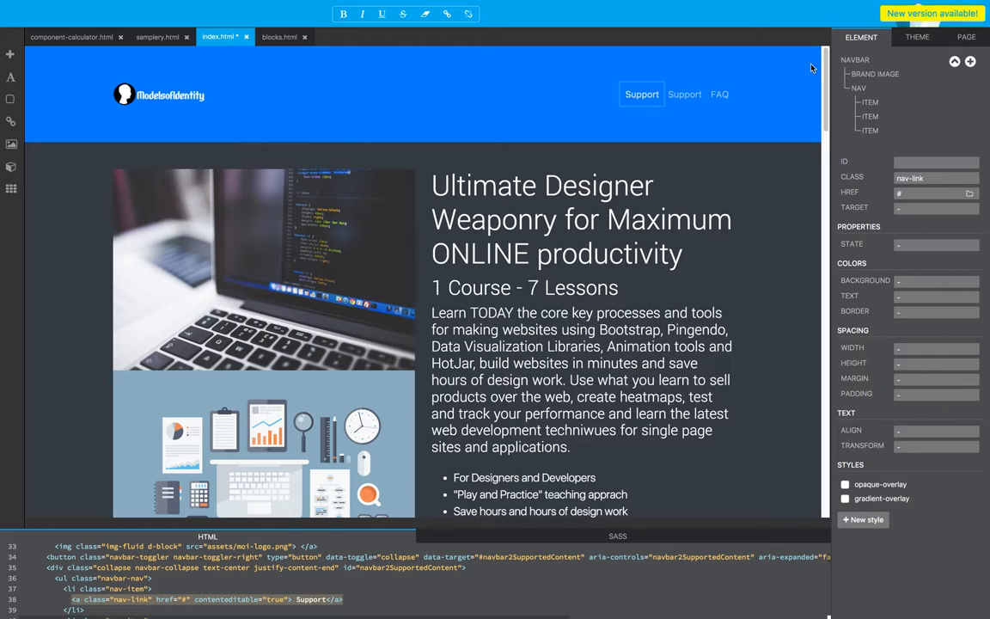
{"action": "double_click", "coordinate": [691, 96]}
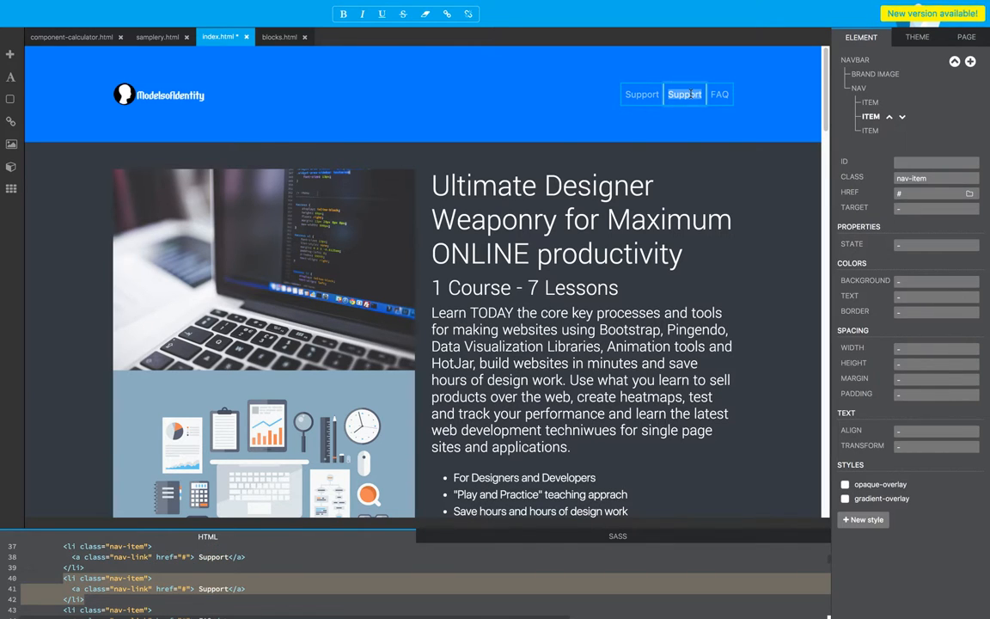
{"action": "type", "text": "FAQ"}
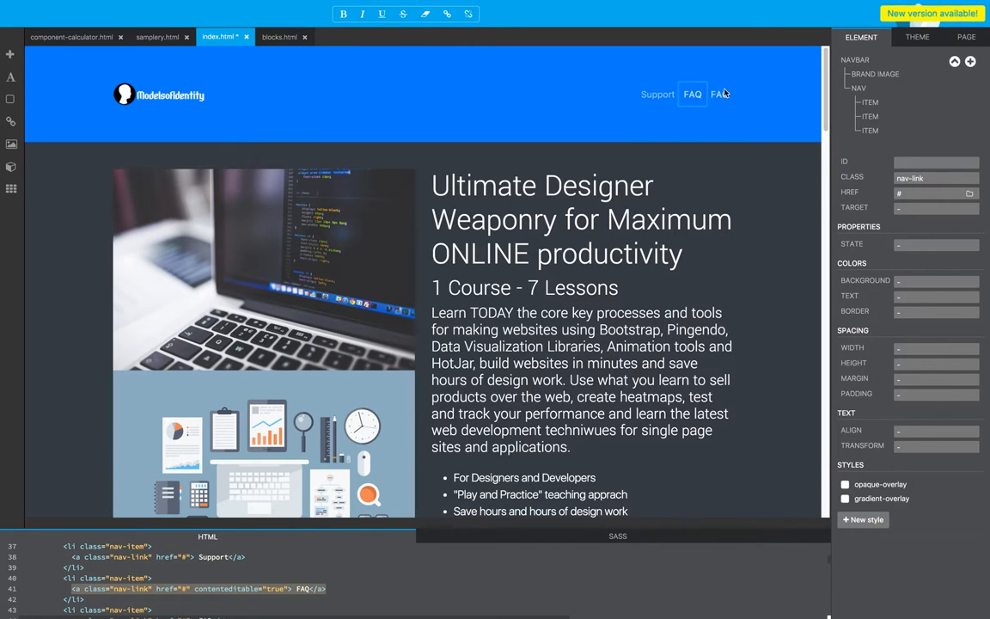
{"action": "double_click", "coordinate": [720, 96]}
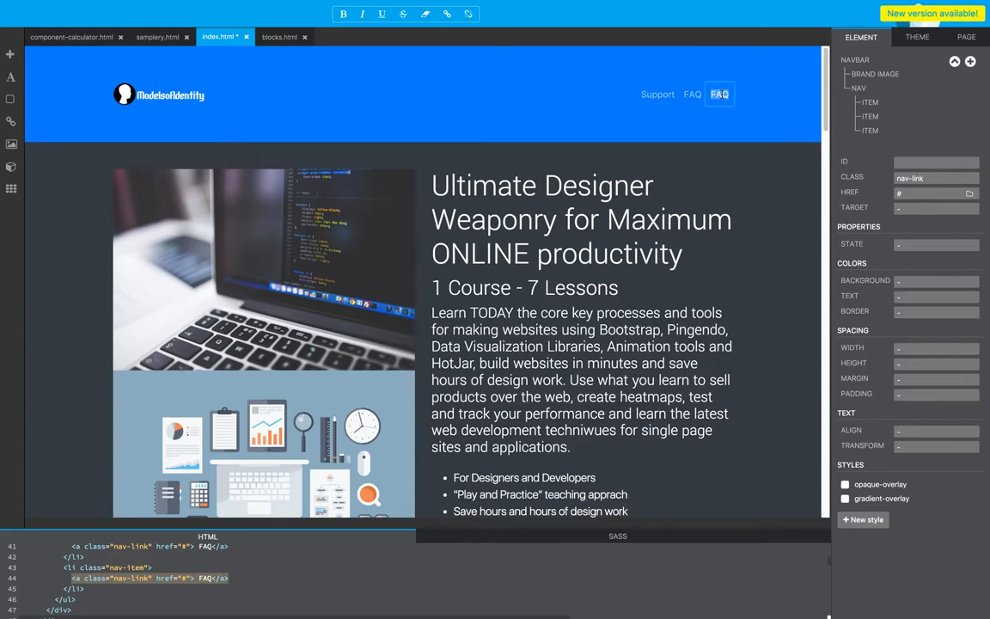
{"action": "type", "text": "Contact"}
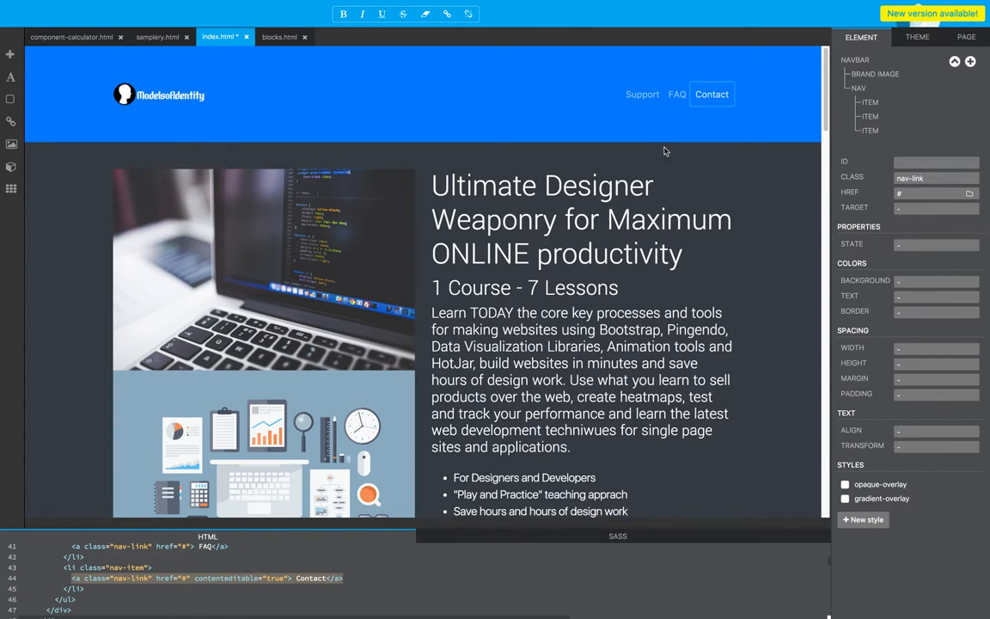
{"action": "left_click", "coordinate": [580, 120]}
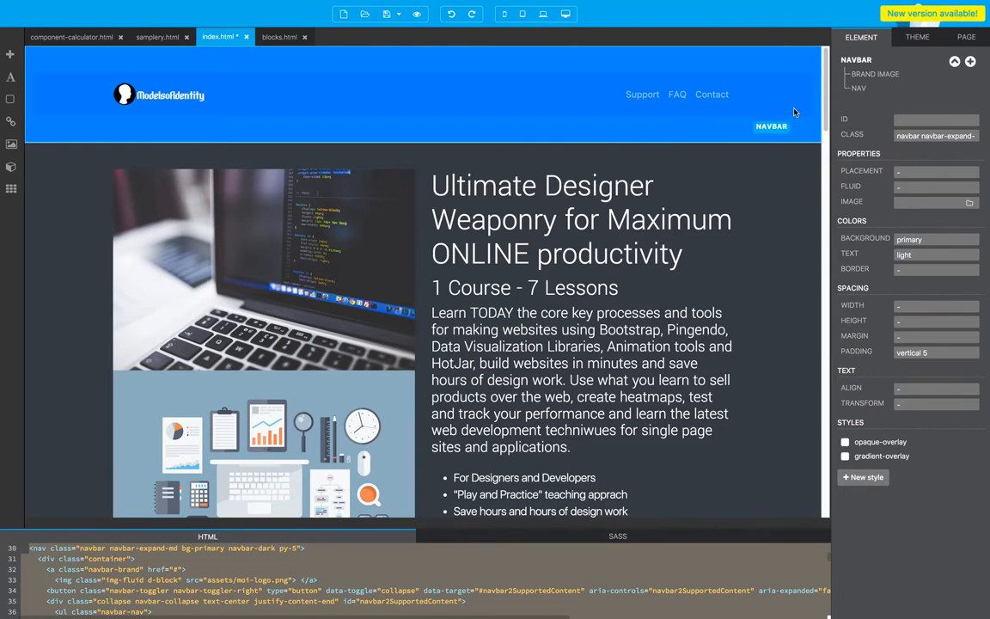
Step: Look over the edited page, save index.html and preview it in the browser, checking the navbar and the sections below
{"action": "left_click_drag", "start_coordinate": [823, 103], "coordinate": [830, 79]}
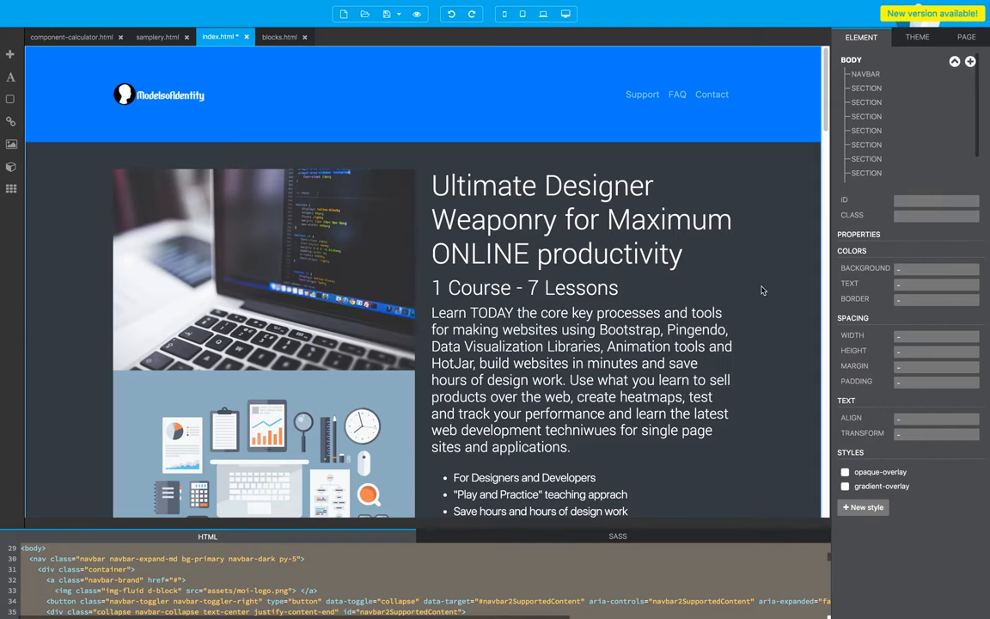
{"action": "scroll", "coordinate": [228, 417], "scroll_direction": "down", "scroll_amount": 5}
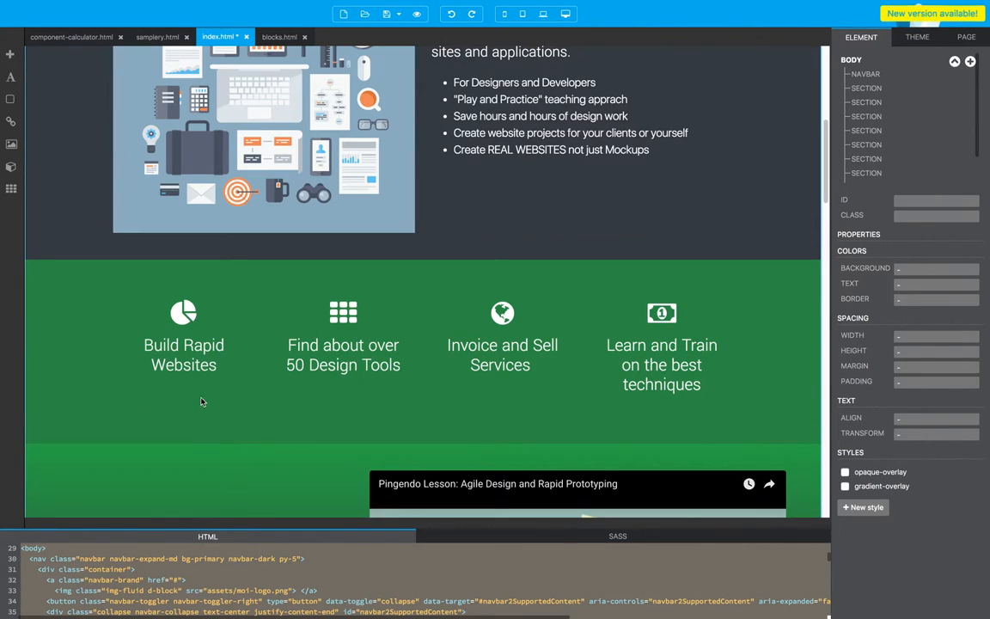
{"action": "scroll", "coordinate": [115, 369], "scroll_direction": "up", "scroll_amount": 5}
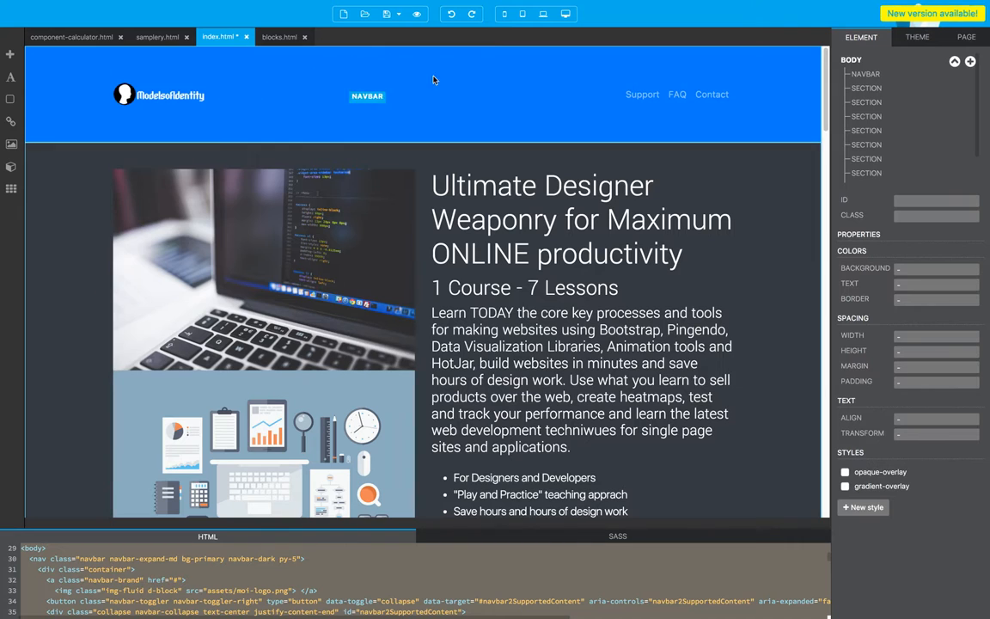
{"action": "left_click", "coordinate": [59, 106]}
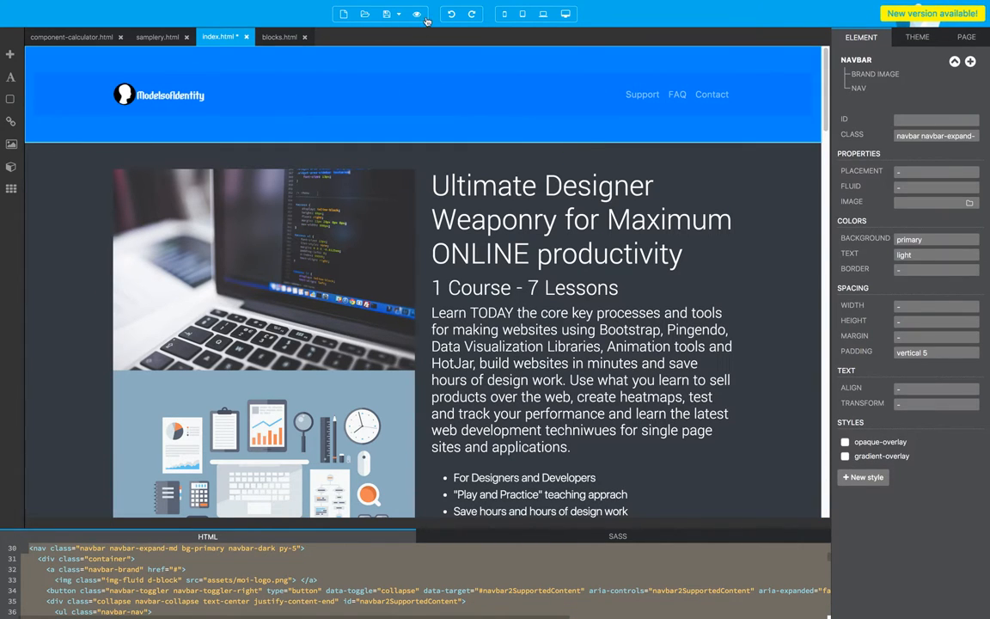
{"action": "left_click", "coordinate": [392, 17]}
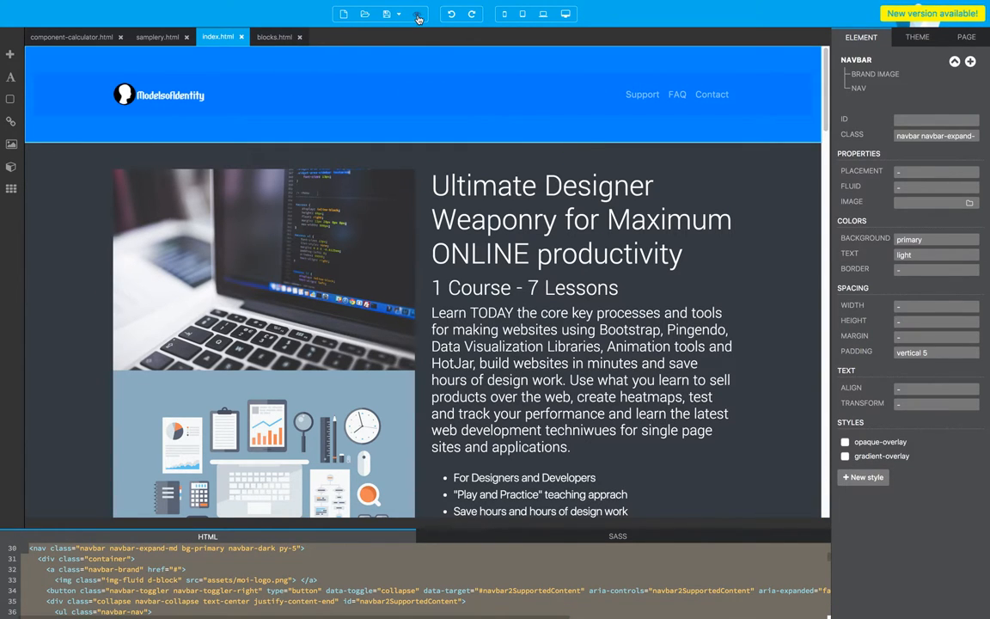
{"action": "left_click", "coordinate": [419, 16]}
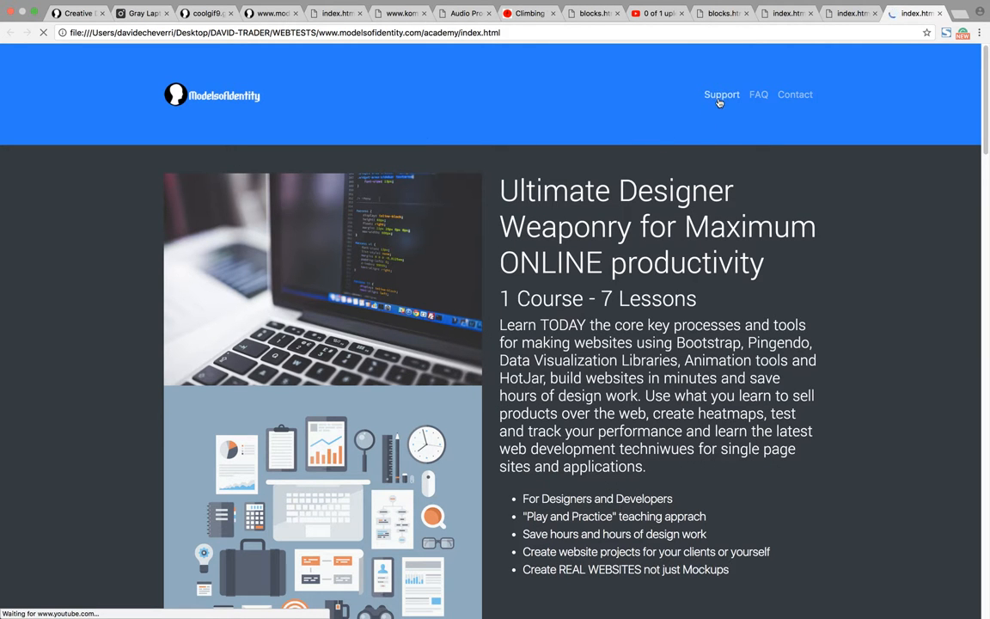
{"action": "scroll", "coordinate": [703, 235], "scroll_direction": "down", "scroll_amount": 3}
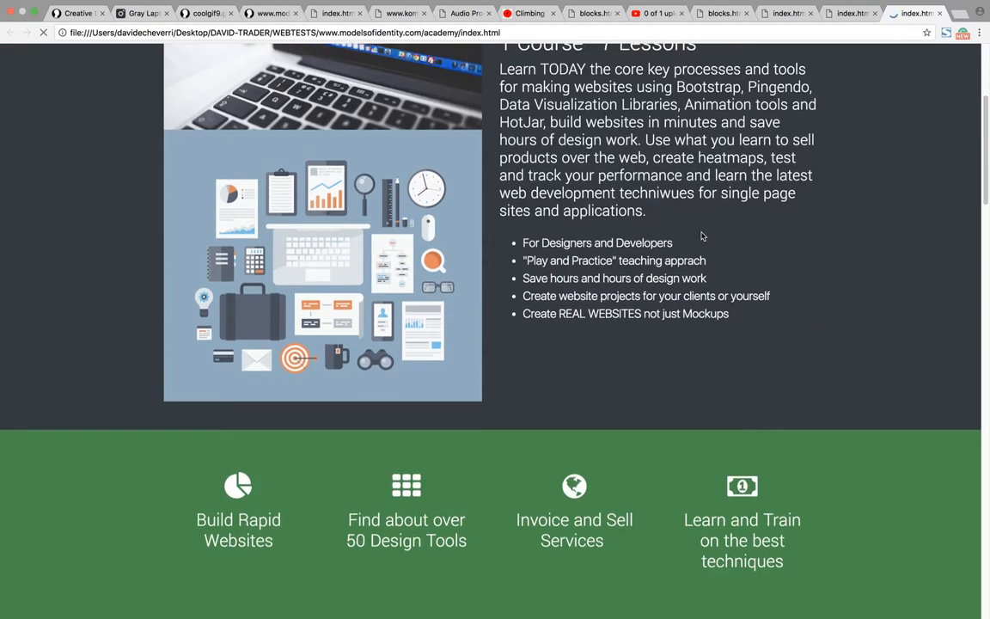
{"action": "scroll", "coordinate": [693, 254], "scroll_direction": "down", "scroll_amount": 7}
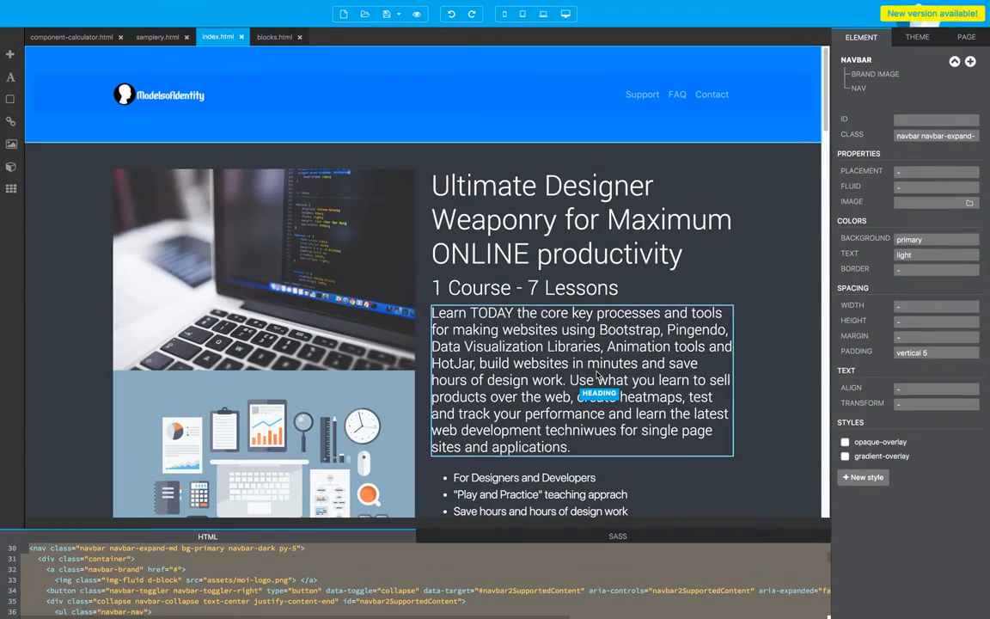
Step: Switch to FileZilla and reconnect to the previously used hosting server, establishing the connection in a new tab
{"action": "scroll", "coordinate": [481, 352], "scroll_direction": "down", "scroll_amount": 5}
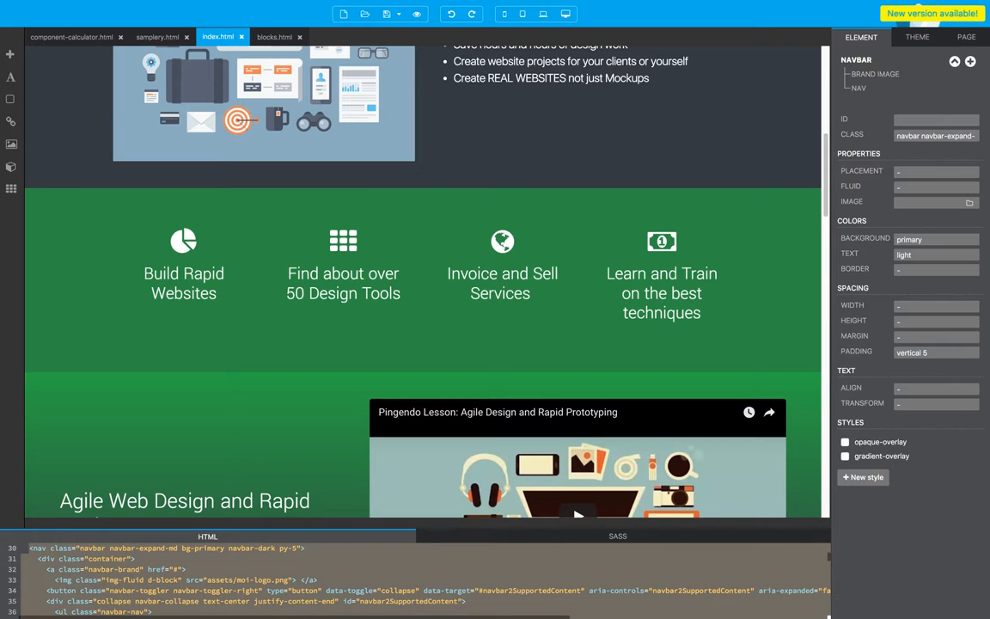
{"action": "key", "text": "ctrl+Right"}
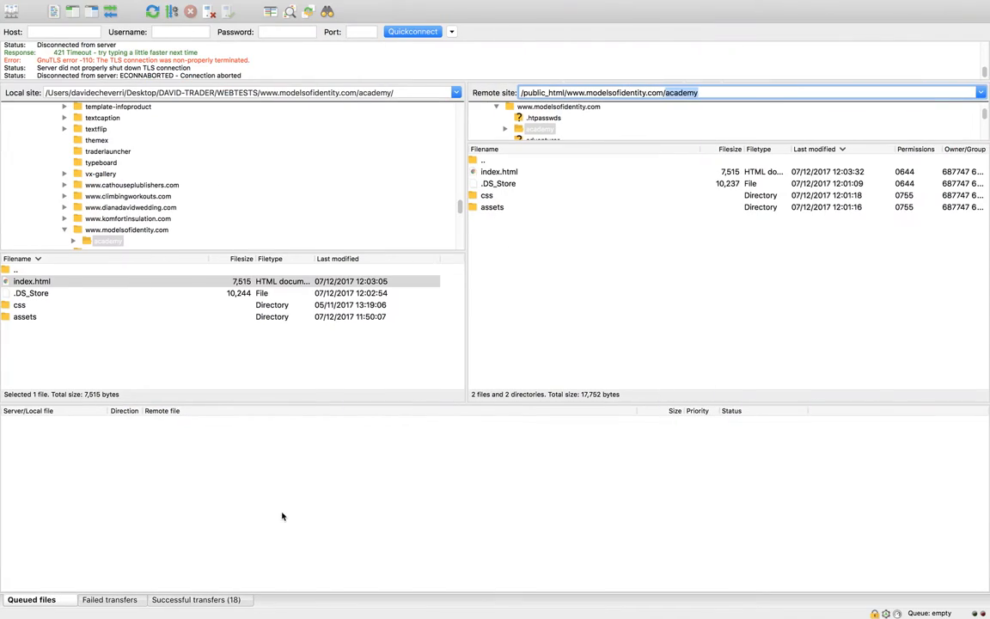
{"action": "left_click", "coordinate": [453, 32]}
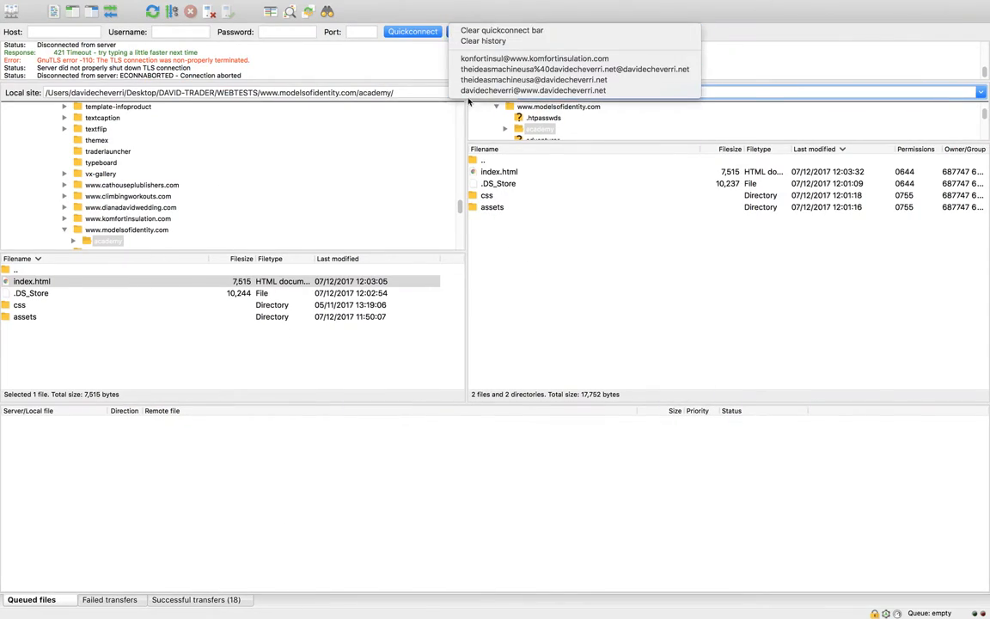
{"action": "left_click", "coordinate": [515, 83]}
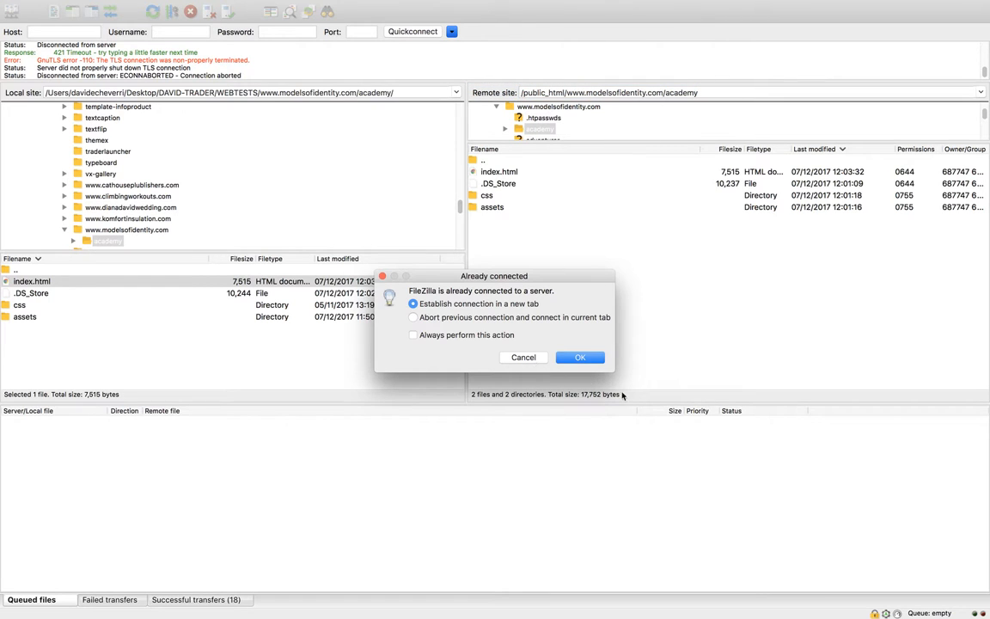
{"action": "left_click", "coordinate": [592, 361]}
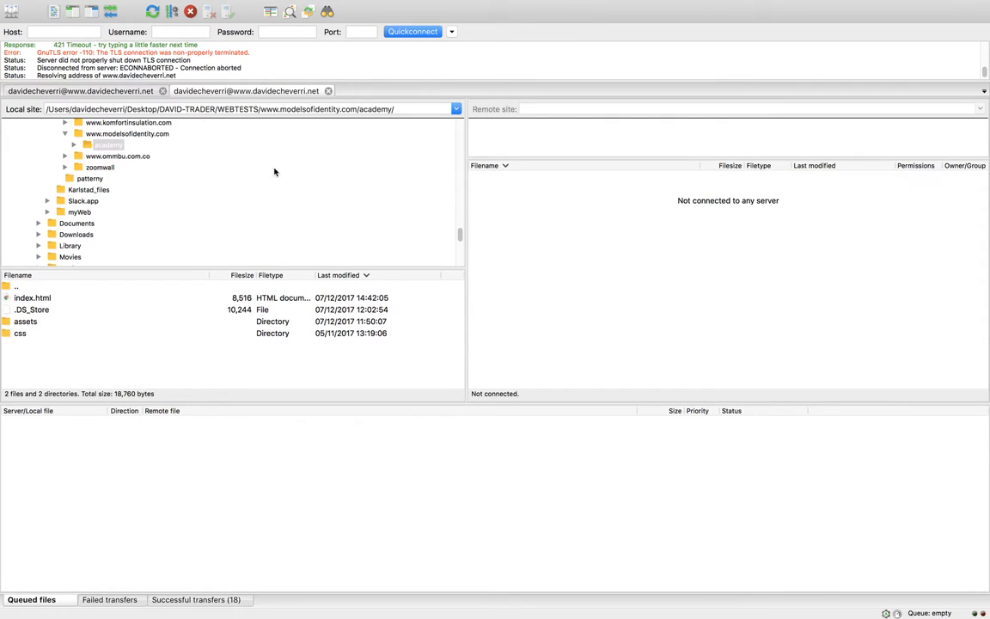
Step: Select index.html in the local academy folder, expand that folder, and enlarge the file lists and message log
{"action": "left_click", "coordinate": [12, 298]}
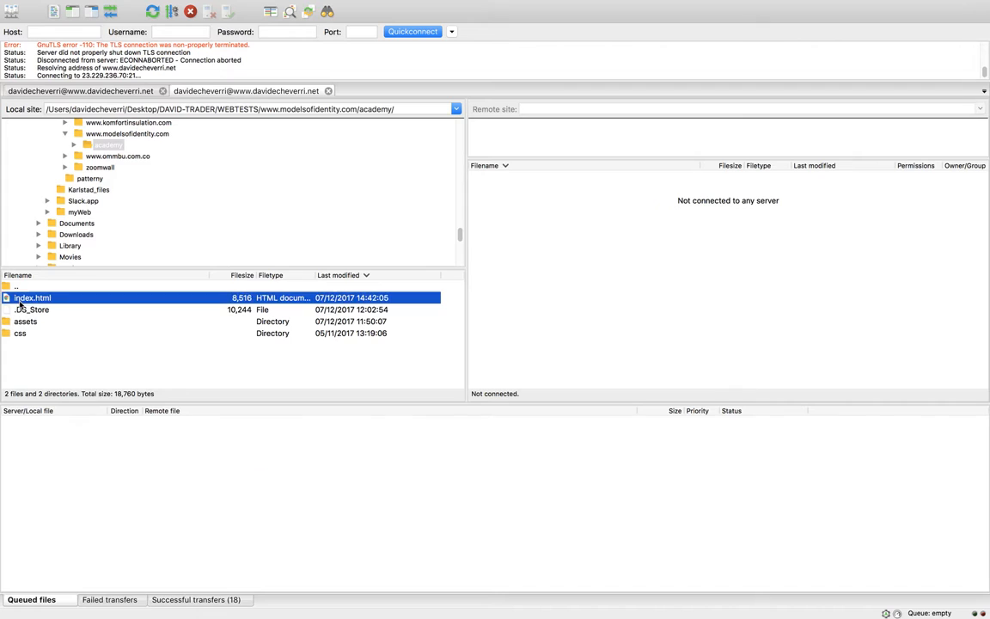
{"action": "left_click", "coordinate": [381, 110]}
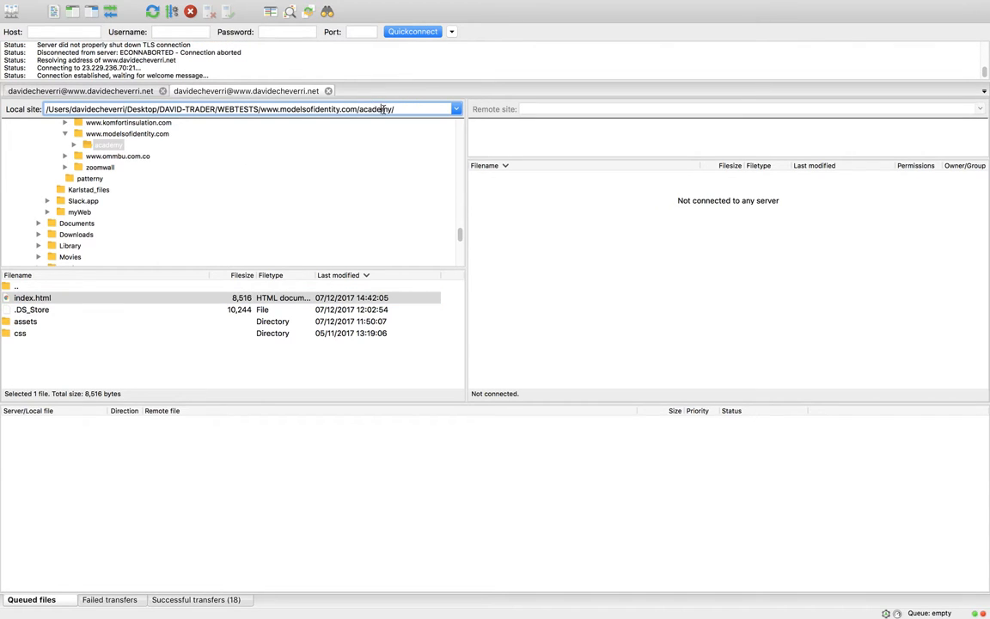
{"action": "left_click", "coordinate": [91, 145]}
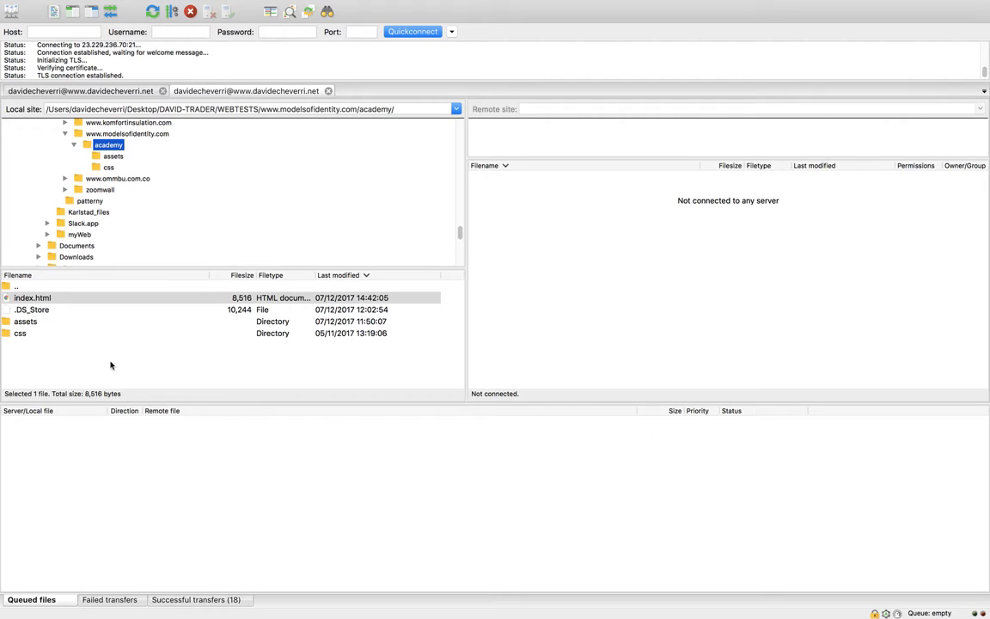
{"action": "left_click_drag", "start_coordinate": [201, 404], "coordinate": [201, 483]}
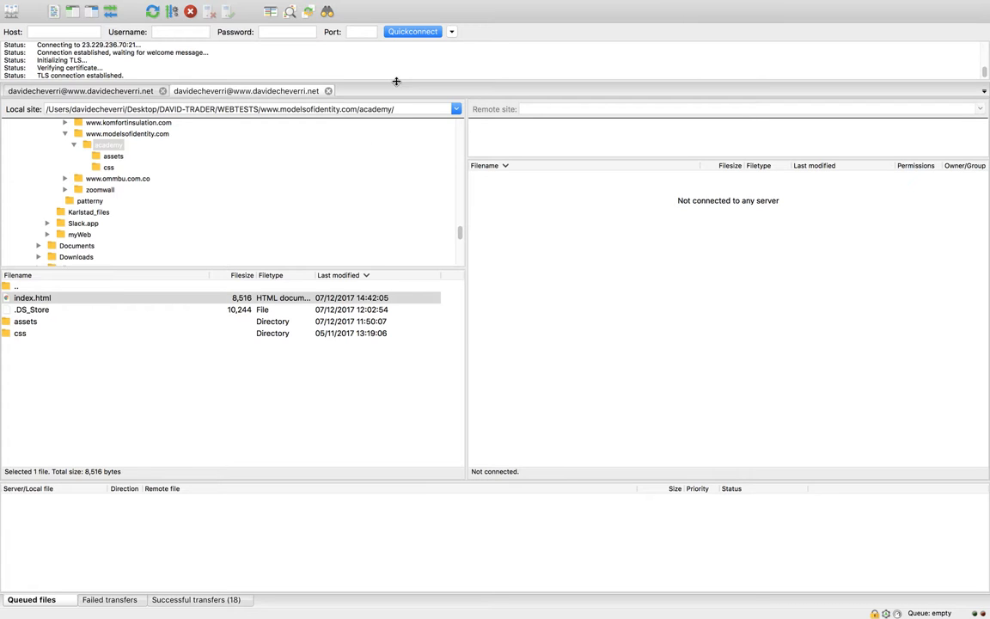
{"action": "left_click_drag", "start_coordinate": [394, 80], "coordinate": [403, 232]}
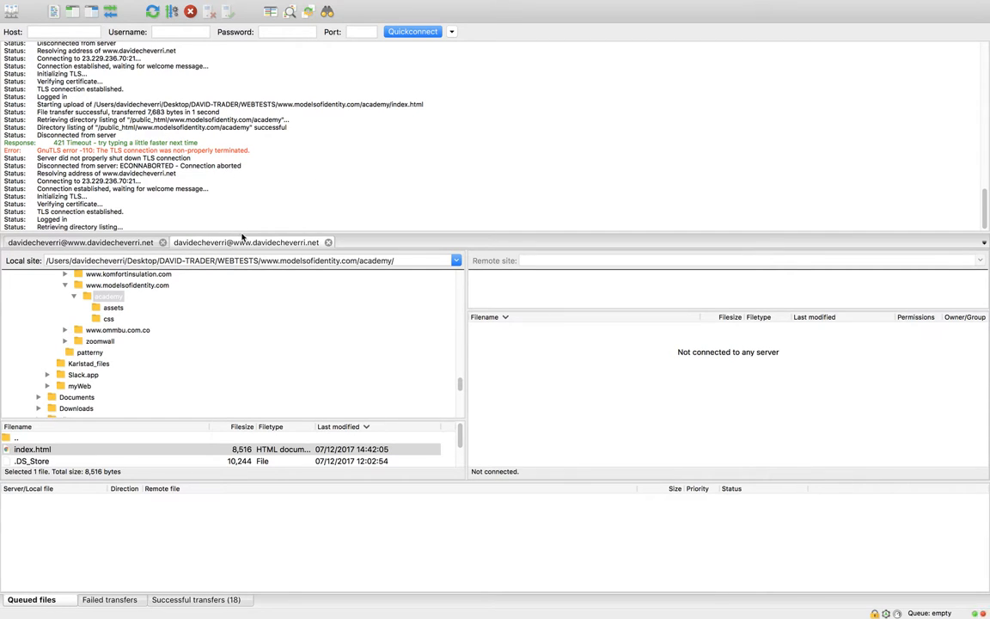
{"action": "left_click_drag", "start_coordinate": [242, 238], "coordinate": [275, 146]}
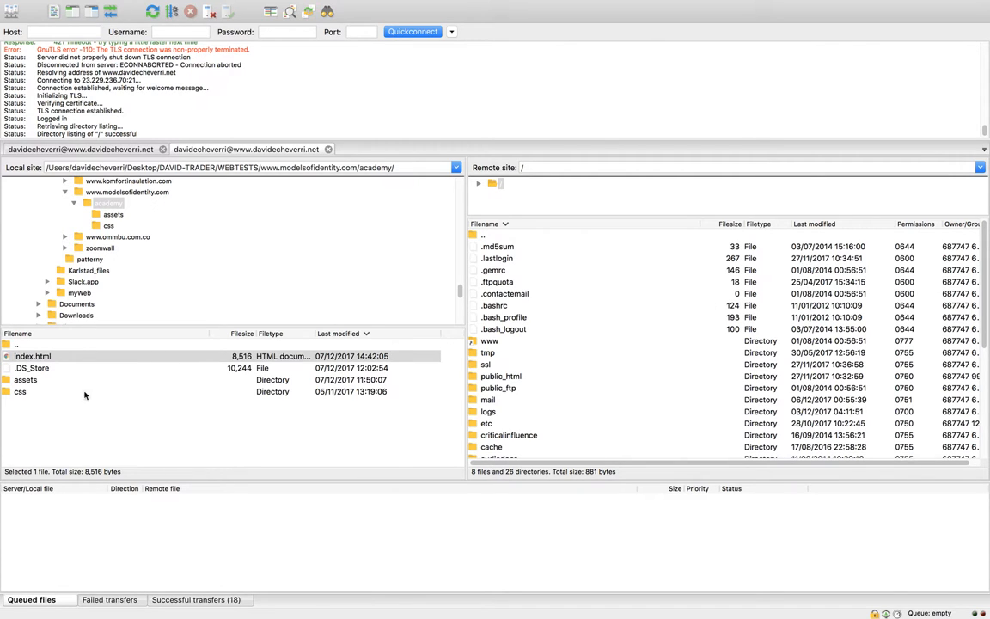
{"action": "double_click", "coordinate": [497, 377]}
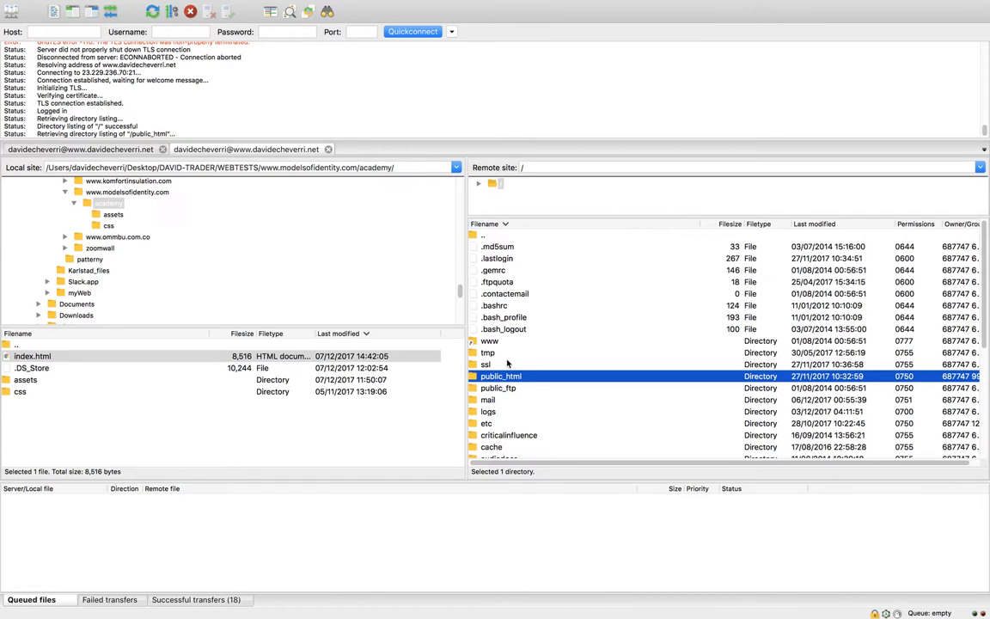
{"action": "scroll", "coordinate": [508, 387], "scroll_direction": "down", "scroll_amount": 3}
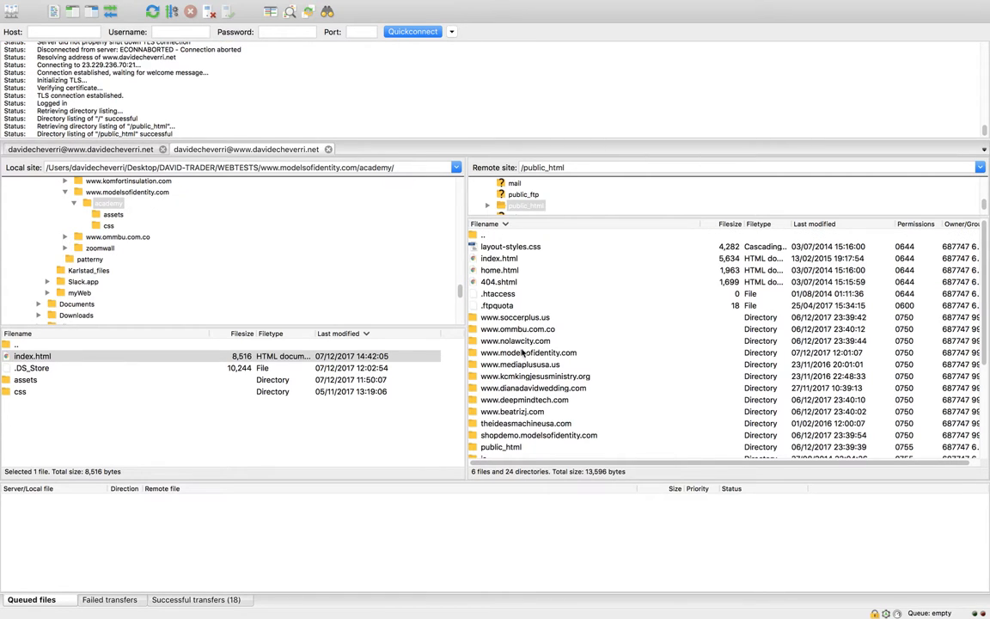
{"action": "double_click", "coordinate": [521, 352]}
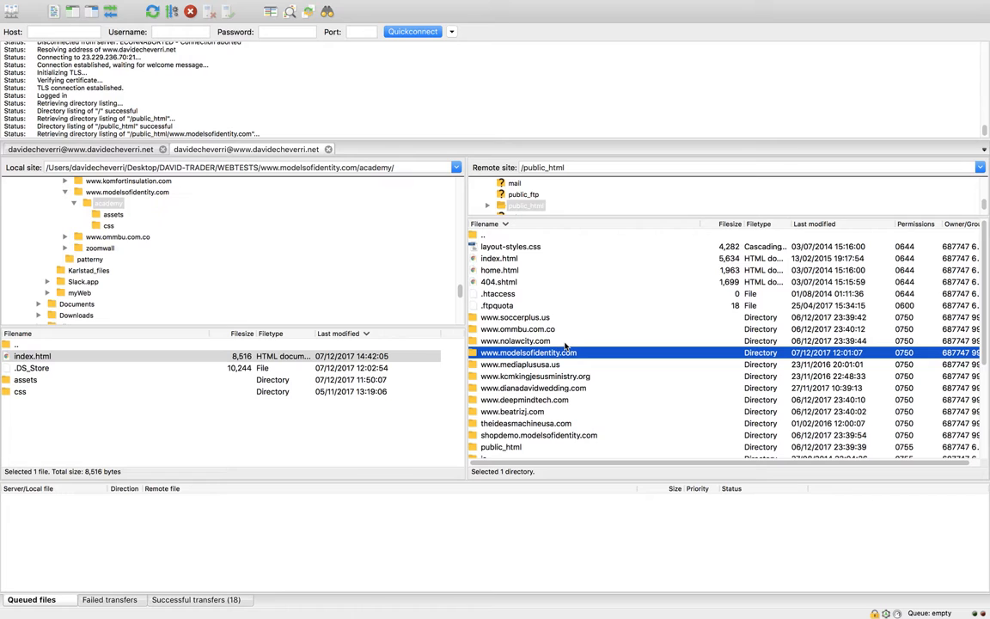
{"action": "scroll", "coordinate": [581, 388], "scroll_direction": "down", "scroll_amount": 5}
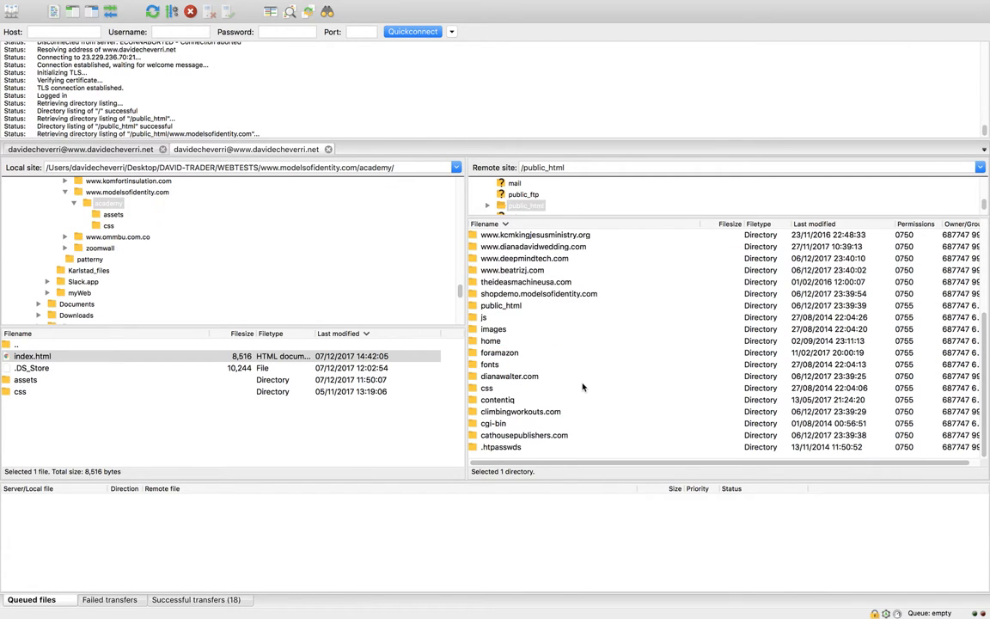
{"action": "scroll", "coordinate": [580, 382], "scroll_direction": "up", "scroll_amount": 5}
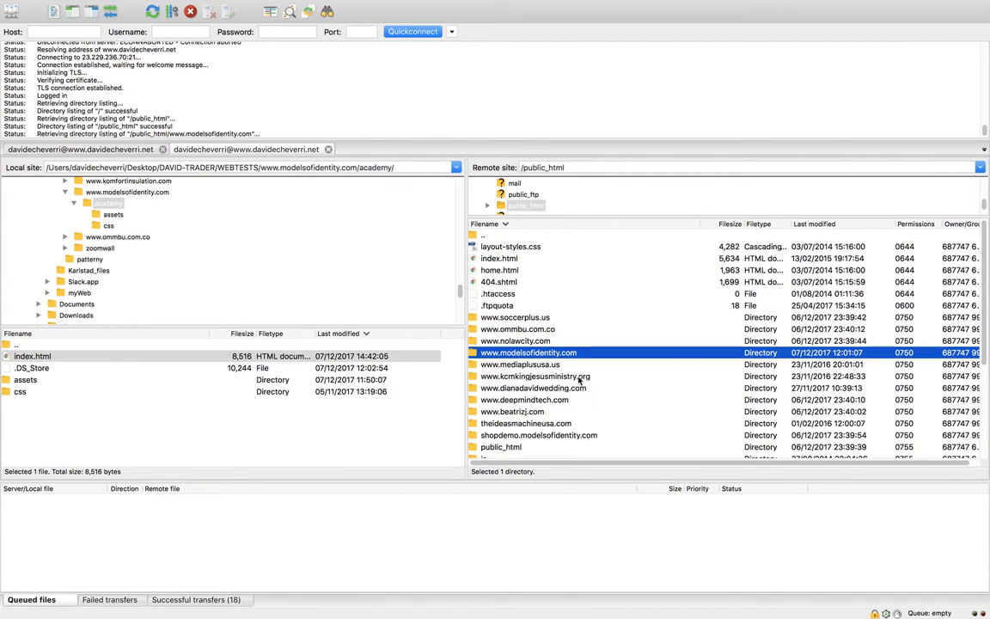
{"action": "key", "text": "Return"}
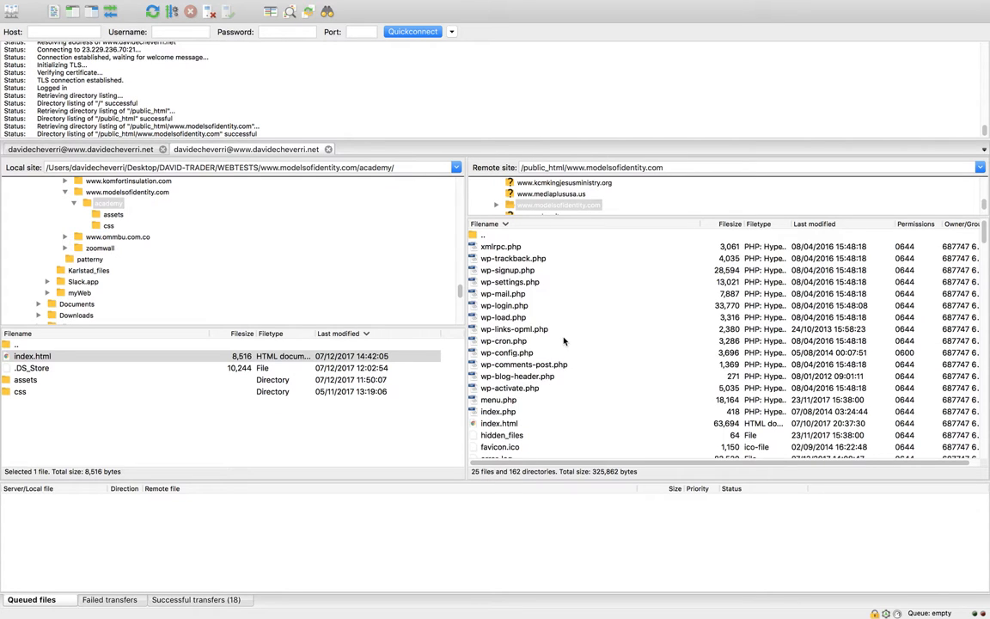
{"action": "scroll", "coordinate": [555, 345], "scroll_direction": "down", "scroll_amount": 6}
{"action": "left_click", "coordinate": [497, 306]}
{"action": "type", "text": "ac"}
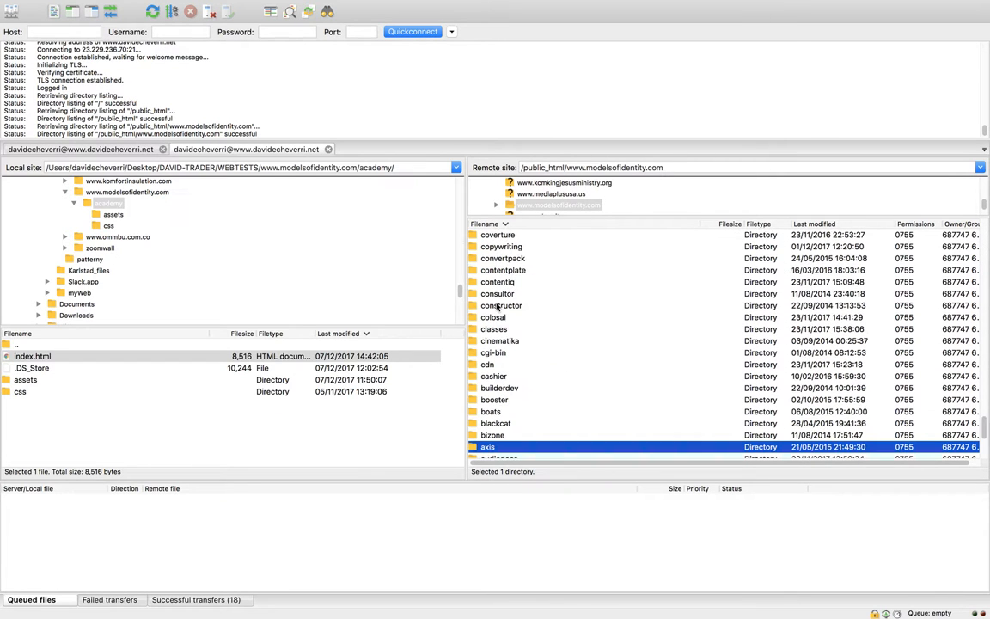
{"action": "scroll", "coordinate": [515, 294], "scroll_direction": "down", "scroll_amount": 1}
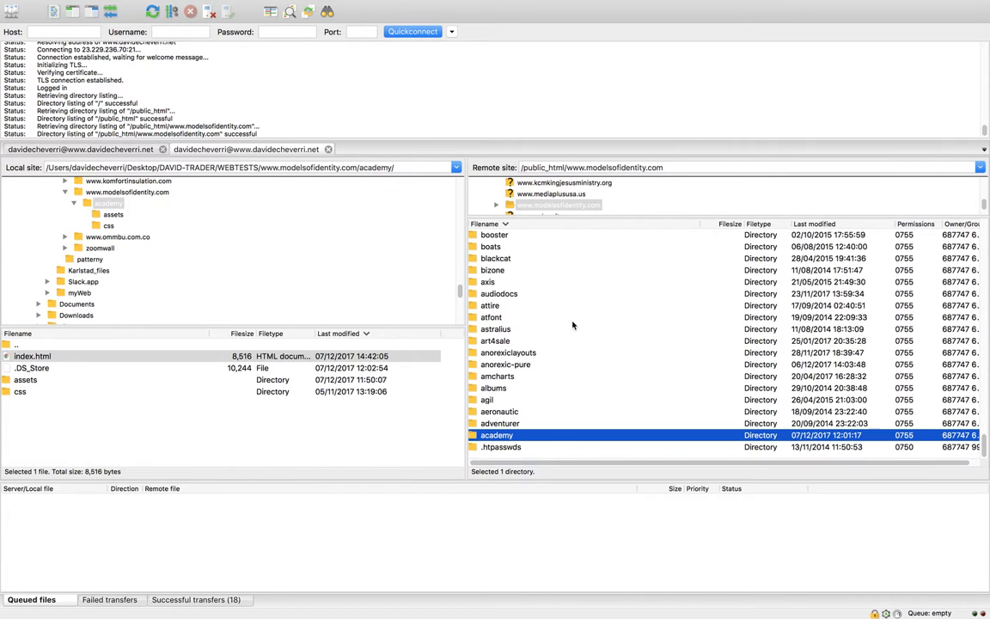
{"action": "double_click", "coordinate": [483, 436]}
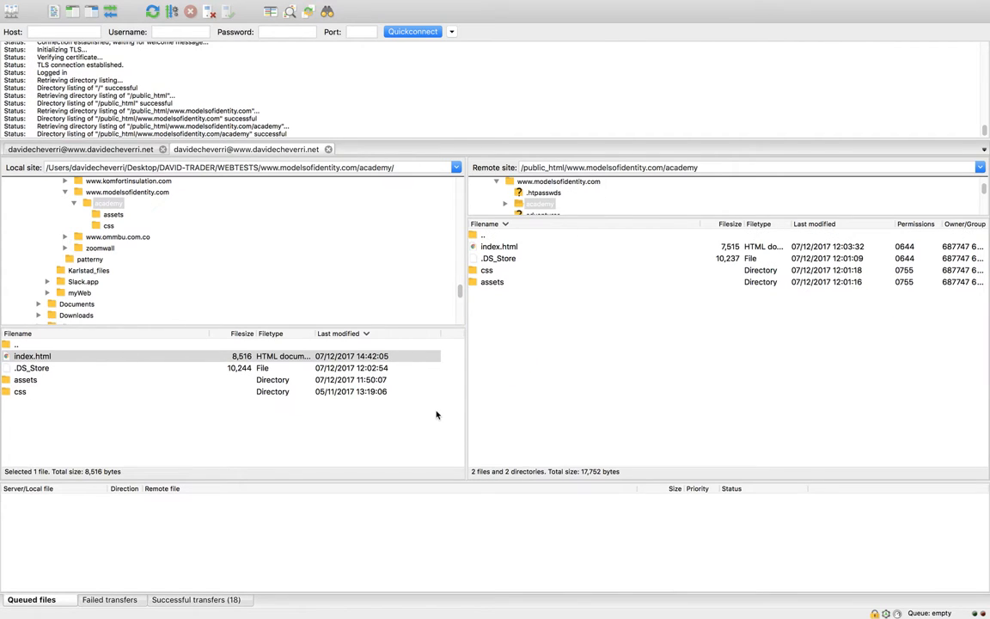
Step: Upload the local index.html to the remote academy folder, overwriting the existing file
{"action": "left_click_drag", "start_coordinate": [34, 355], "coordinate": [618, 379]}
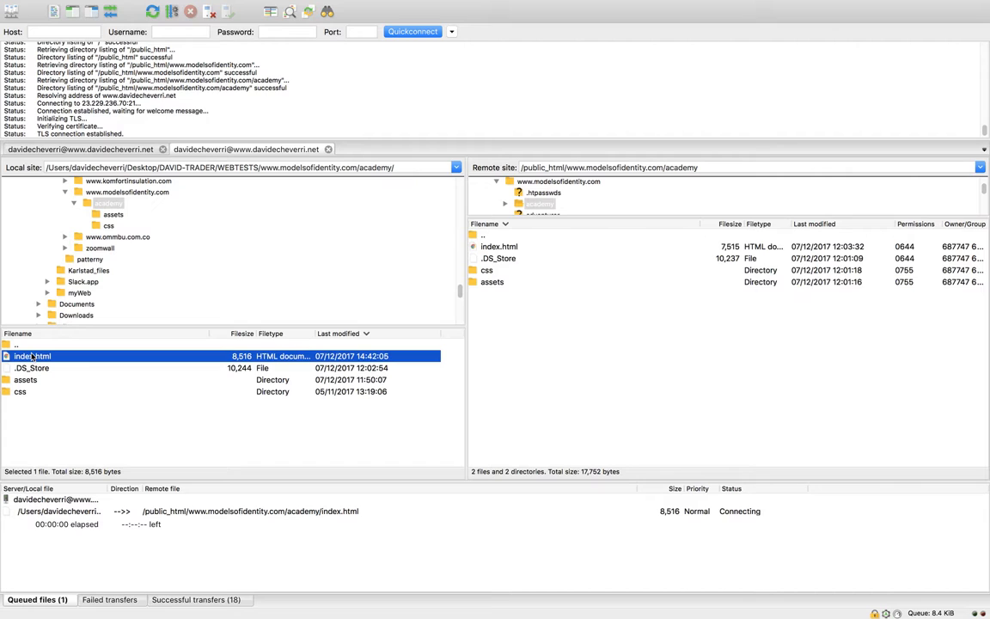
{"action": "left_click_drag", "start_coordinate": [32, 356], "coordinate": [628, 338]}
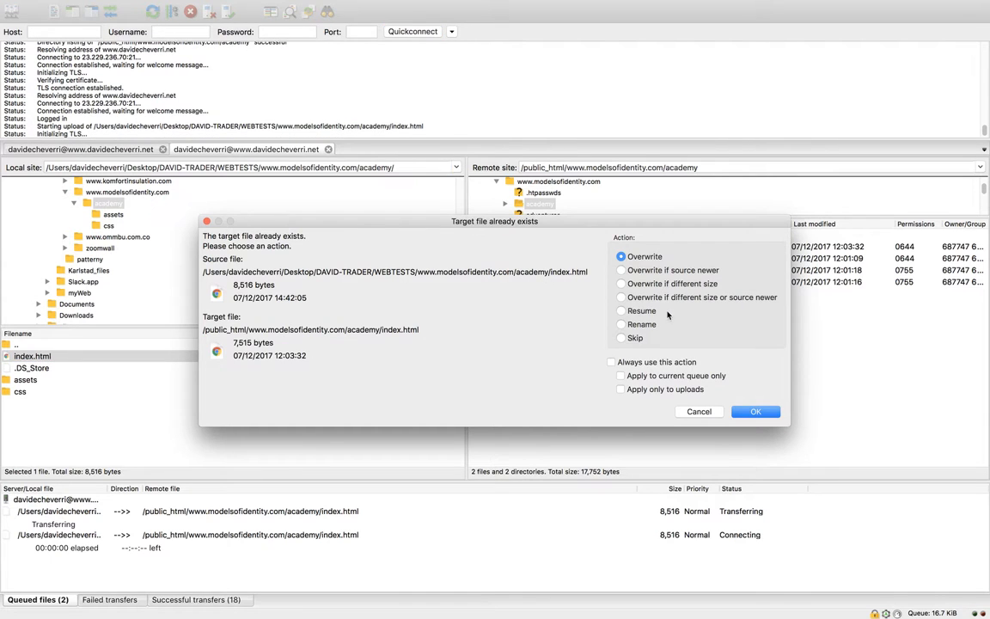
{"action": "left_click", "coordinate": [756, 412]}
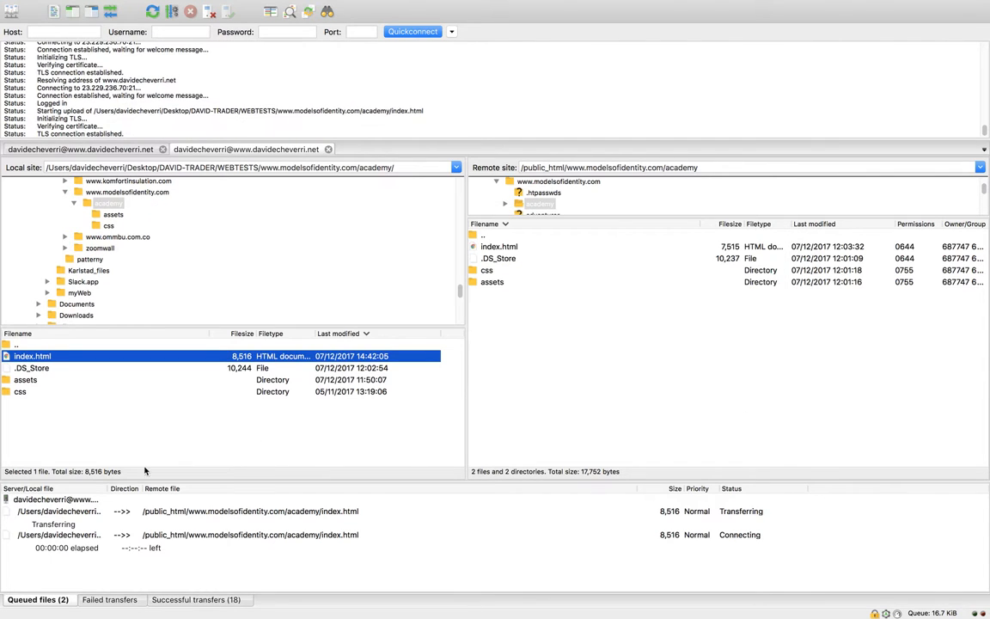
{"action": "key", "text": "ctrl+Left"}
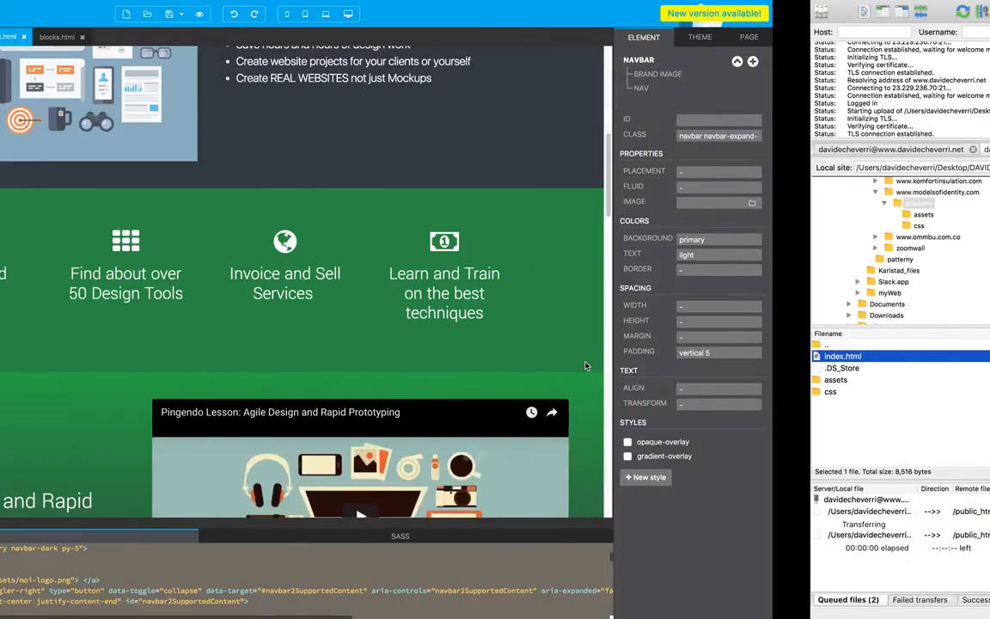
{"action": "key", "text": "ctrl+Right"}
{"action": "key", "text": "ctrl+Right"}
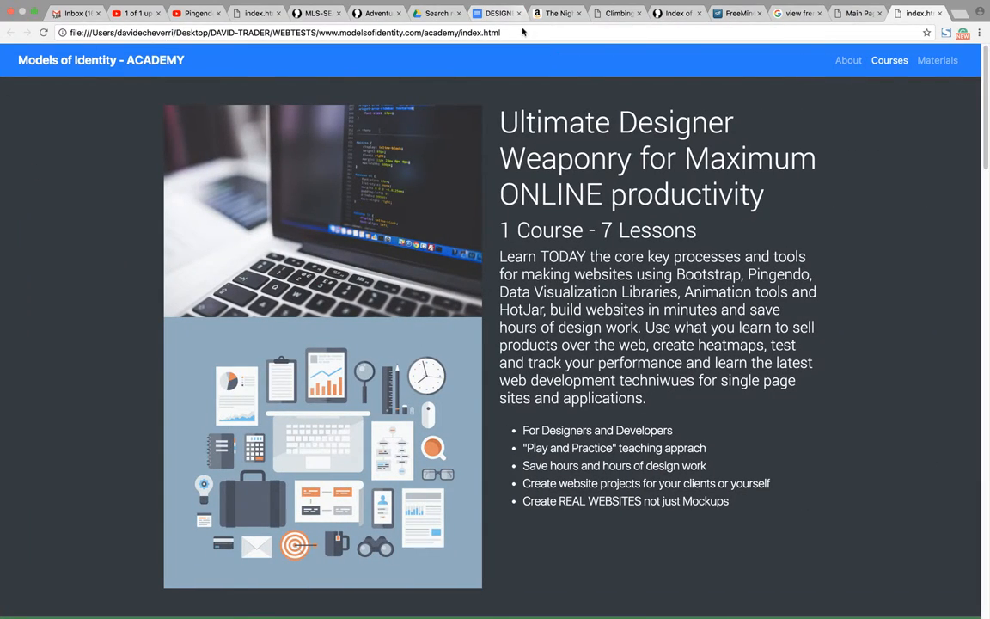
{"action": "left_click_drag", "start_coordinate": [473, 32], "coordinate": [60, 38]}
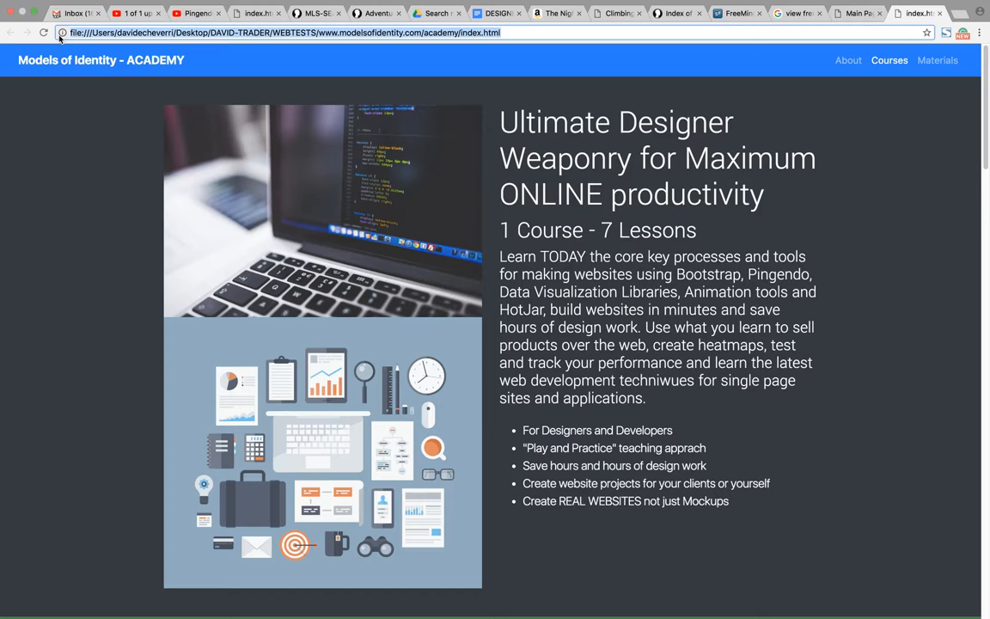
{"action": "type", "text": "www.modelsofidentity.com"}
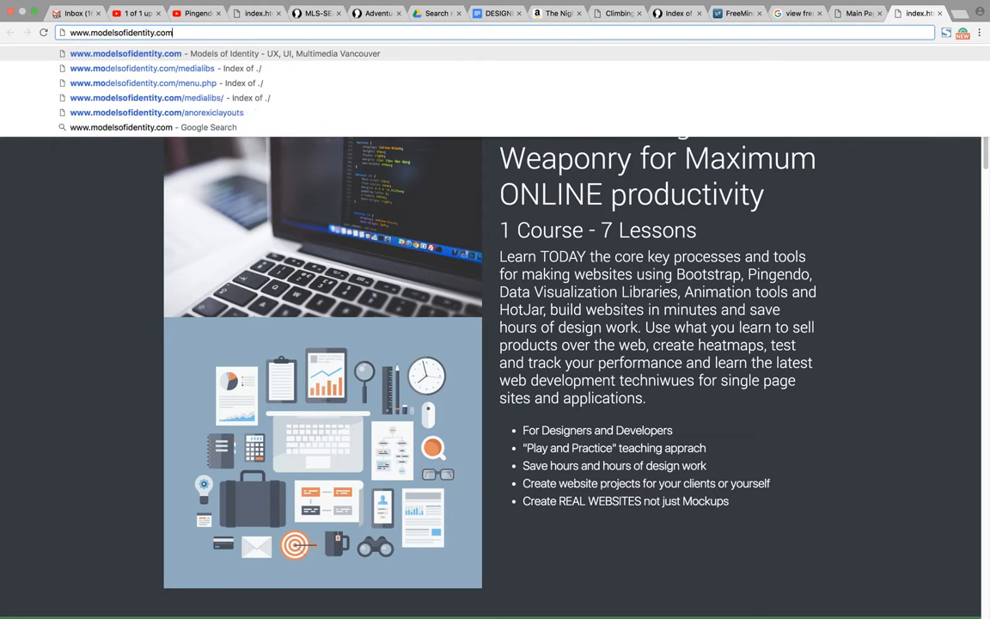
{"action": "type", "text": "/"}
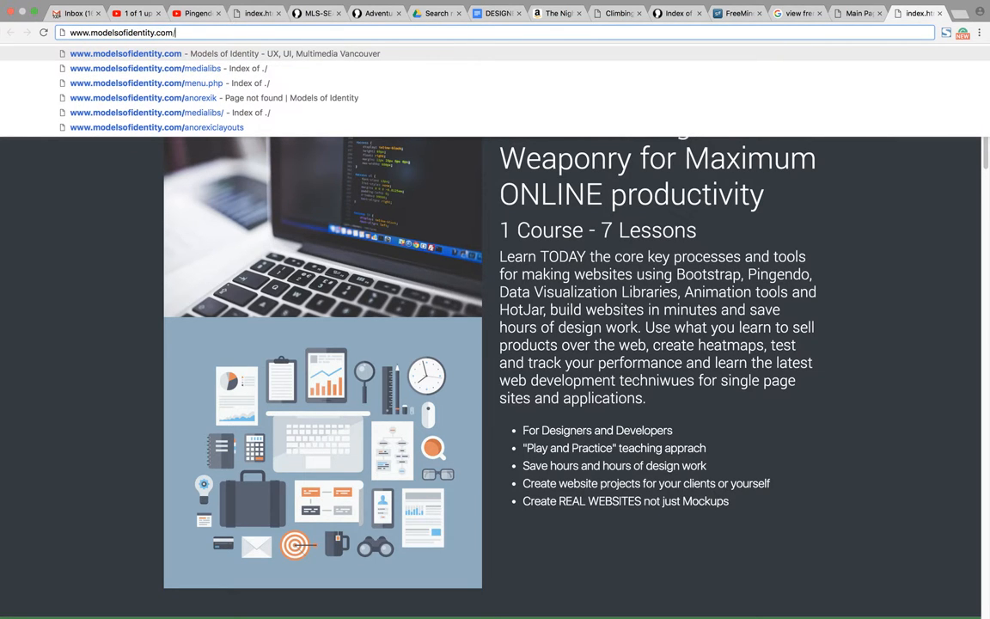
{"action": "type", "text": "a"}
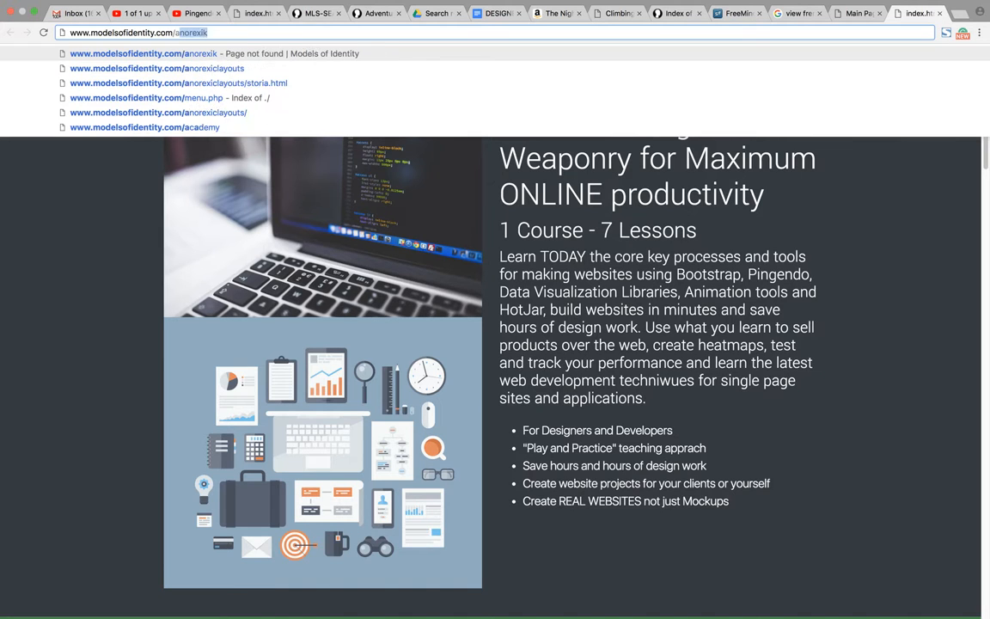
{"action": "type", "text": "ca"}
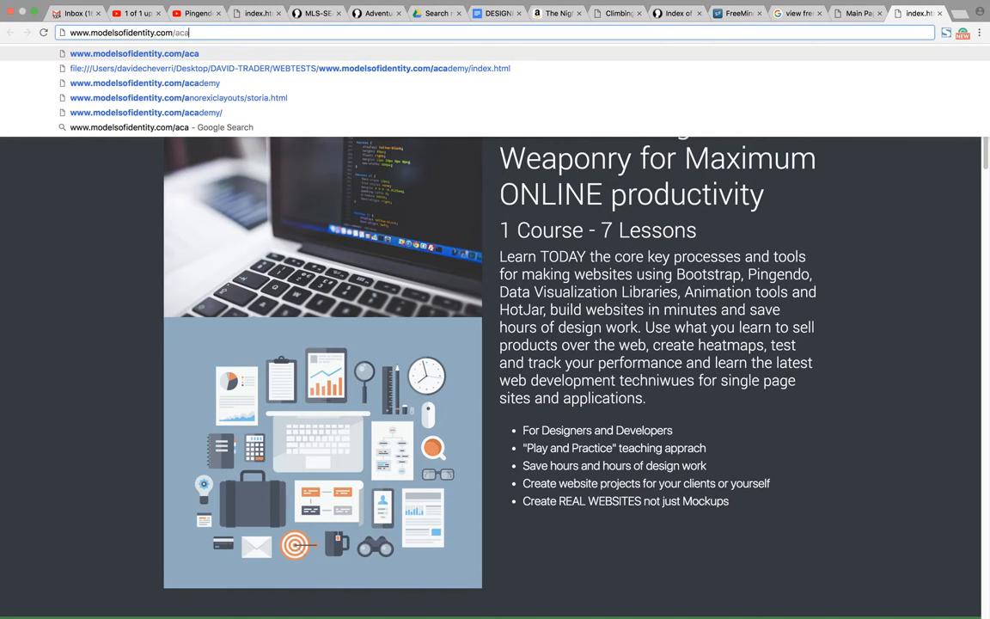
{"action": "key", "text": "Down"}
{"action": "key", "text": "Down"}
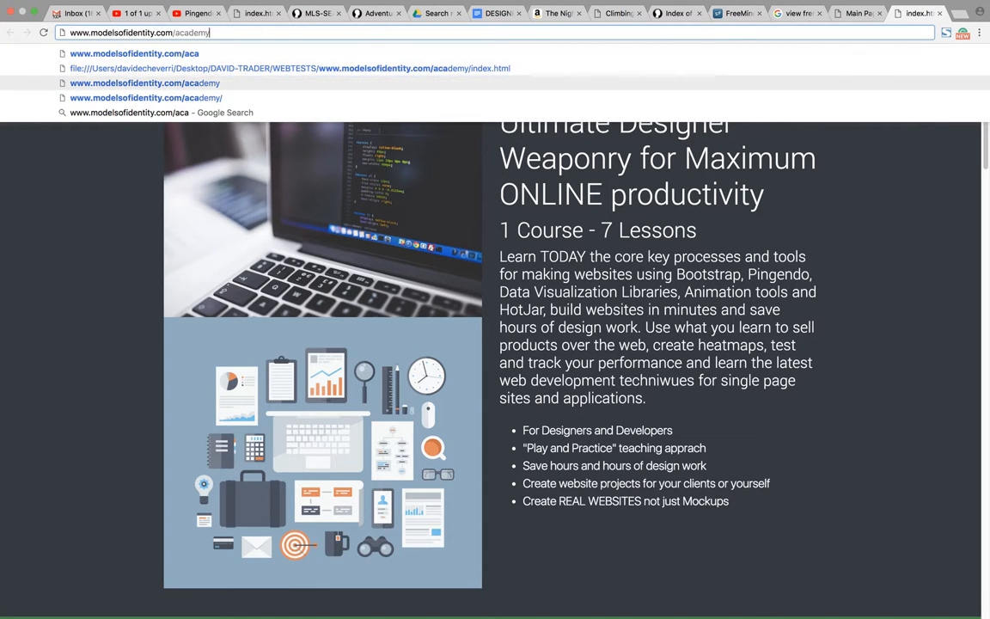
{"action": "key", "text": "Return"}
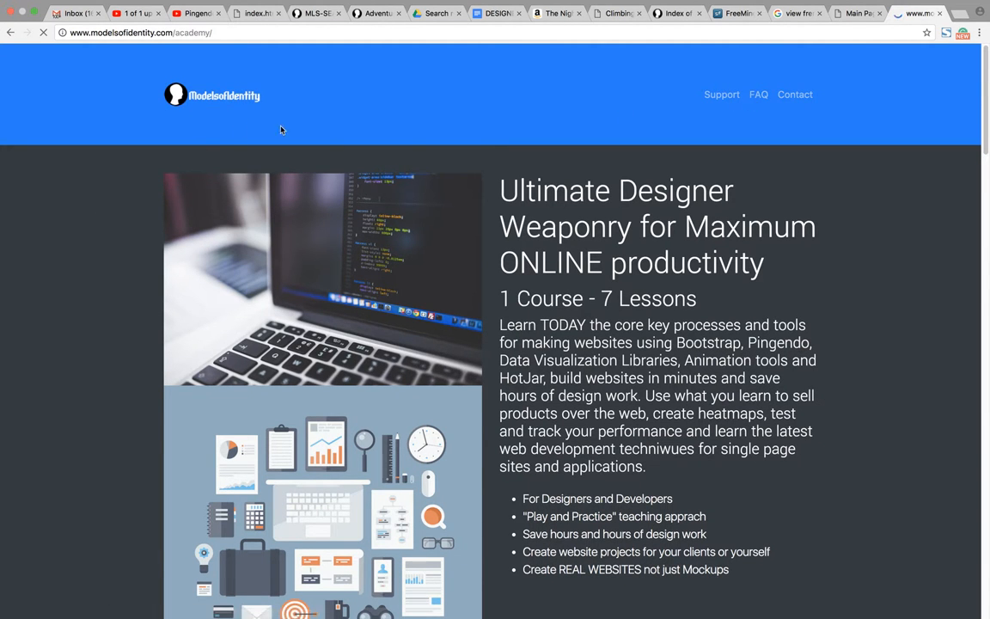
Step: Look over the published academy page, checking the new navbar, the course introduction and the video lesson sections
{"action": "scroll", "coordinate": [399, 201], "scroll_direction": "down", "scroll_amount": 7}
{"action": "scroll", "coordinate": [399, 201], "scroll_direction": "up", "scroll_amount": 7}
{"action": "scroll", "coordinate": [471, 303], "scroll_direction": "down", "scroll_amount": 1}
{"action": "left_click_drag", "start_coordinate": [495, 145], "coordinate": [744, 227]}
{"action": "left_click", "coordinate": [744, 227]}
{"action": "scroll", "coordinate": [745, 227], "scroll_direction": "up", "scroll_amount": 1}
{"action": "scroll", "coordinate": [619, 338], "scroll_direction": "down", "scroll_amount": 15}
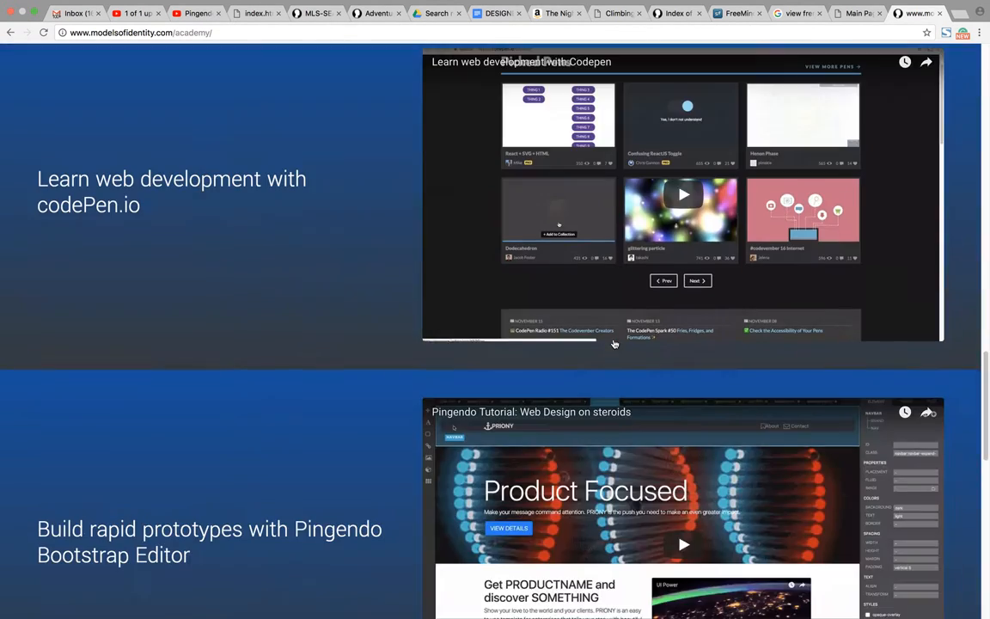
{"action": "scroll", "coordinate": [614, 344], "scroll_direction": "up", "scroll_amount": 10}
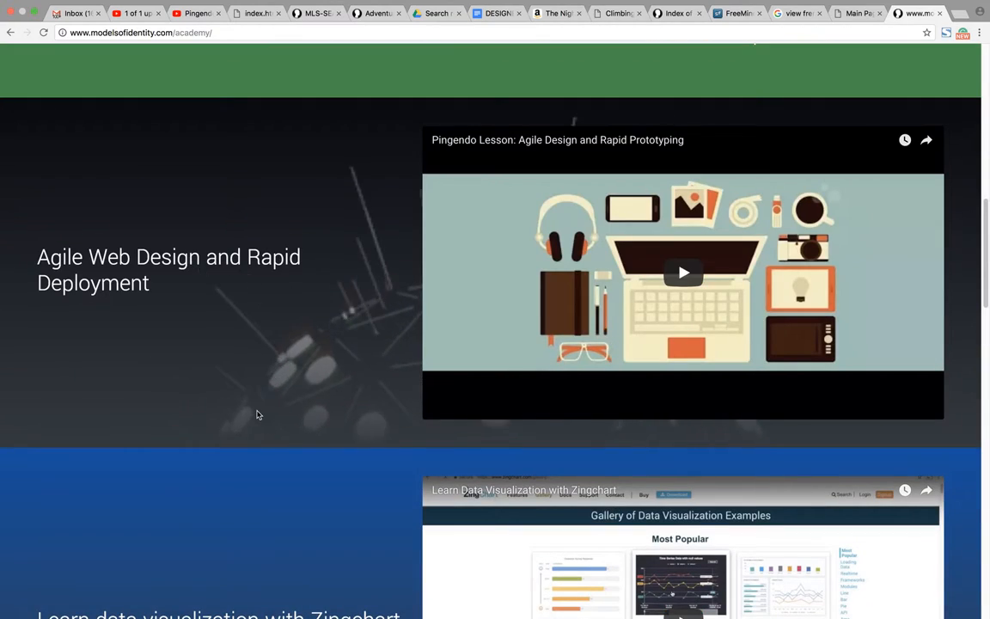
{"action": "scroll", "coordinate": [256, 414], "scroll_direction": "up", "scroll_amount": 10}
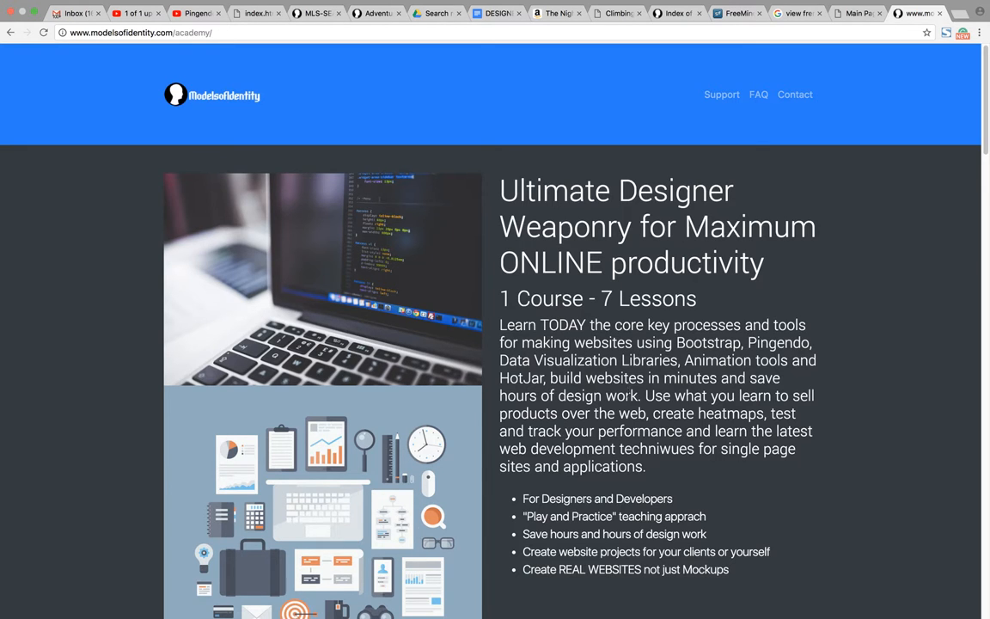
Step: Review the live academy page again, examining the course introduction, the green feature band and the Pingendo and Zingchart video lessons
{"action": "scroll", "coordinate": [627, 392], "scroll_direction": "down", "scroll_amount": 7}
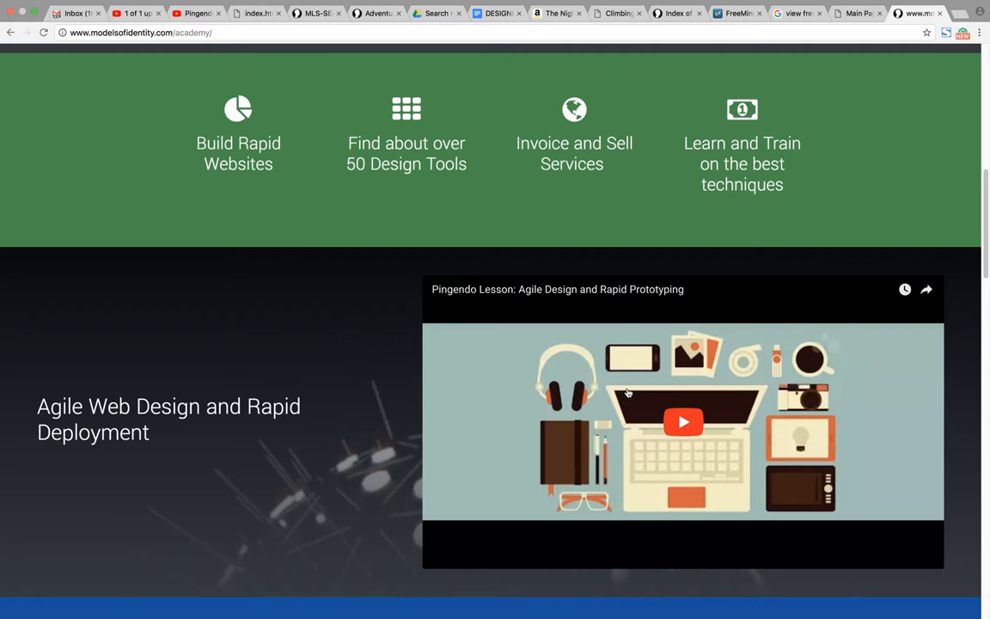
{"action": "scroll", "coordinate": [627, 392], "scroll_direction": "down", "scroll_amount": 1}
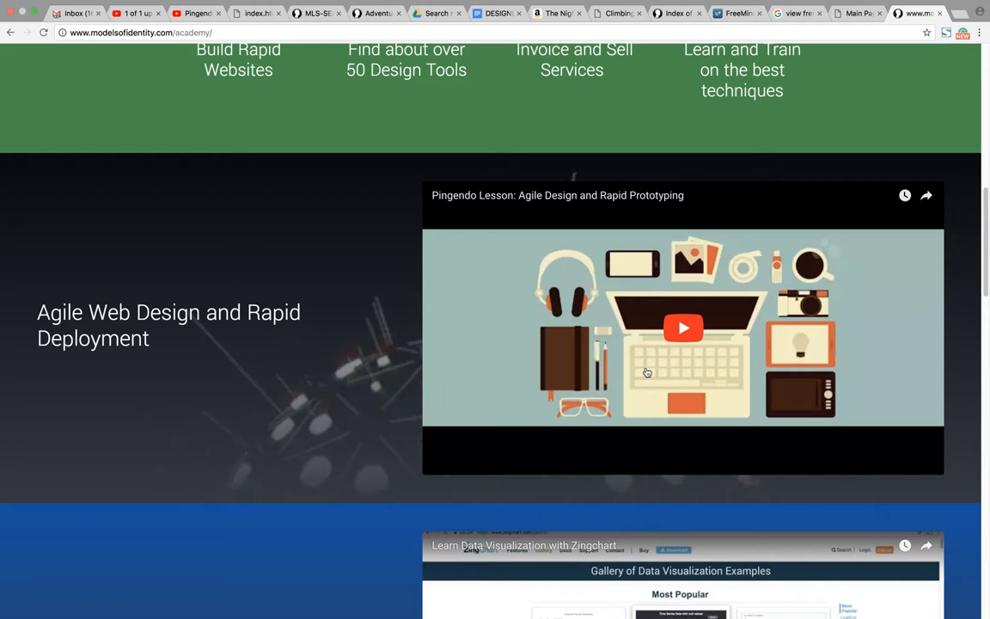
{"action": "scroll", "coordinate": [647, 371], "scroll_direction": "up", "scroll_amount": 10}
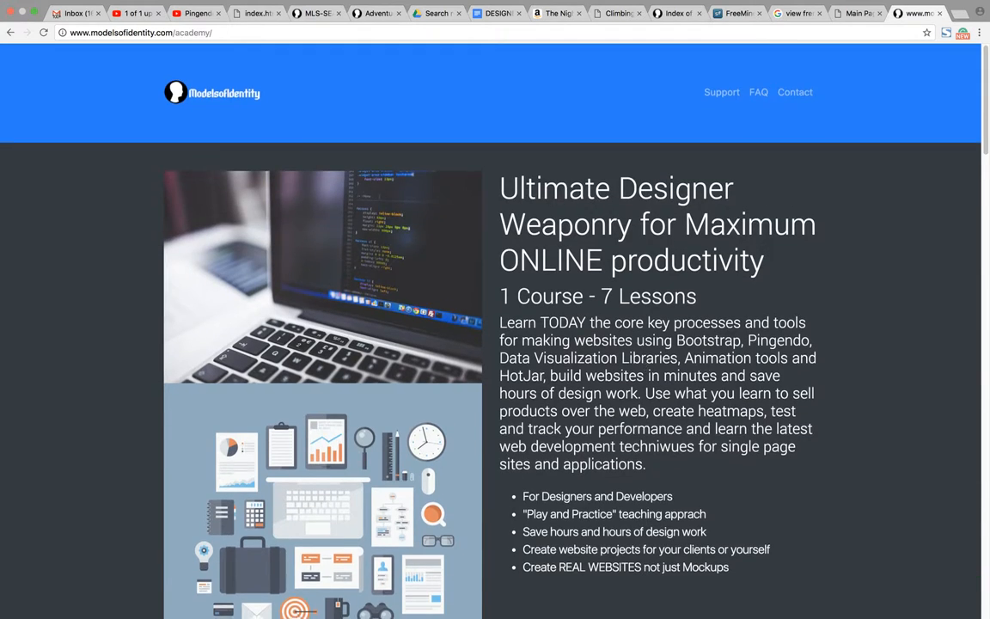
{"action": "scroll", "coordinate": [496, 343], "scroll_direction": "down", "scroll_amount": 2}
{"action": "scroll", "coordinate": [648, 371], "scroll_direction": "down", "scroll_amount": 10}
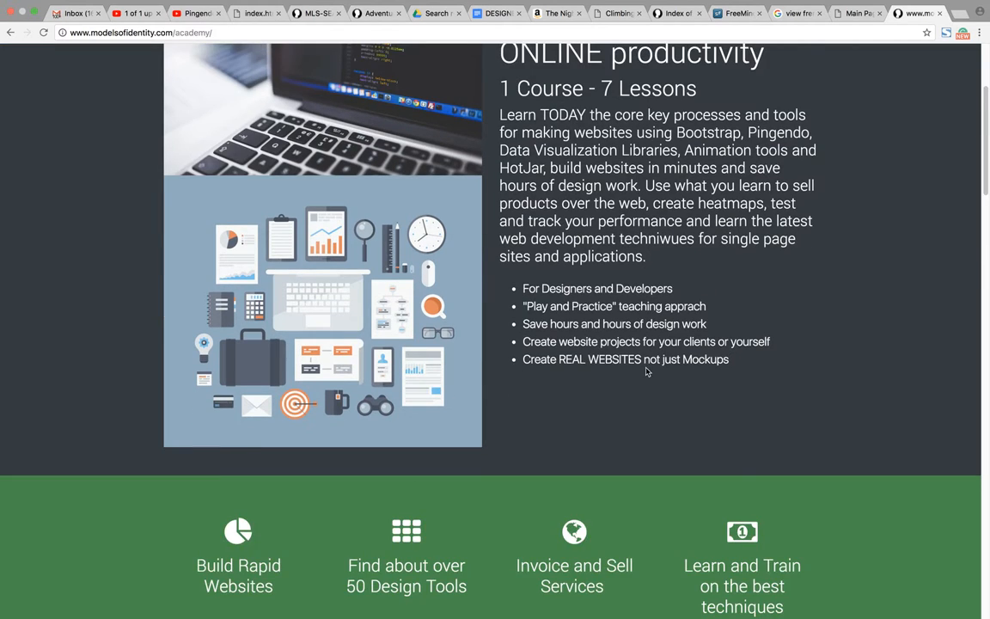
{"action": "scroll", "coordinate": [647, 371], "scroll_direction": "down", "scroll_amount": 5}
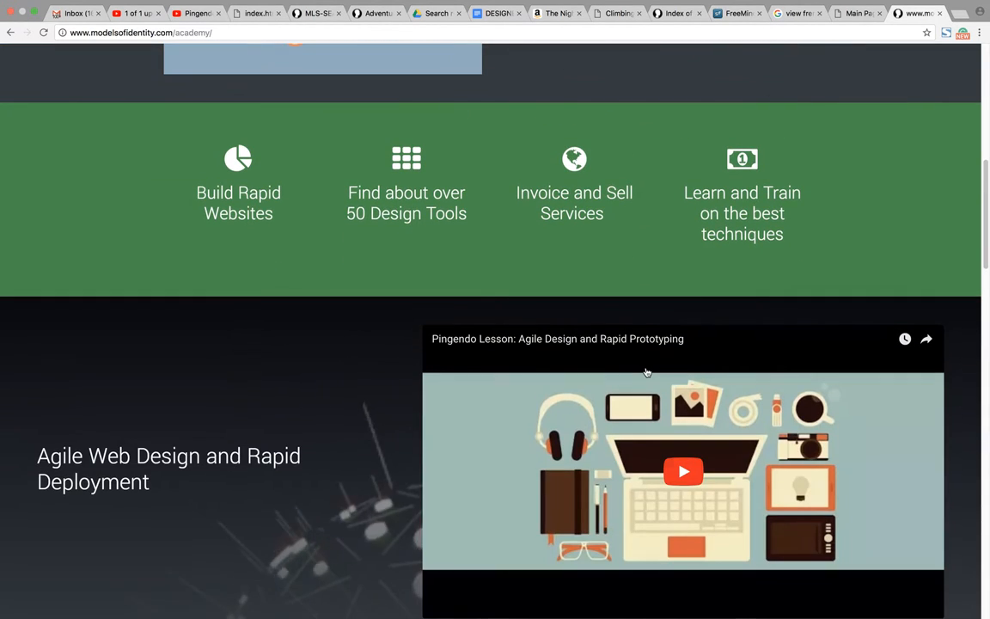
{"action": "scroll", "coordinate": [647, 371], "scroll_direction": "down", "scroll_amount": 2}
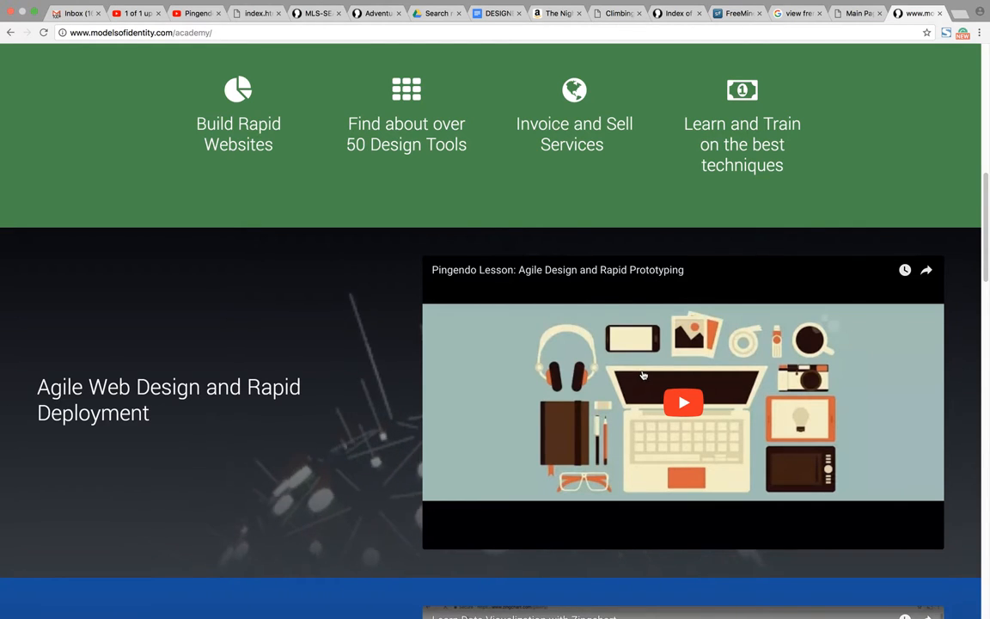
{"action": "scroll", "coordinate": [490, 417], "scroll_direction": "up", "scroll_amount": 5}
{"action": "scroll", "coordinate": [490, 416], "scroll_direction": "up", "scroll_amount": 4}
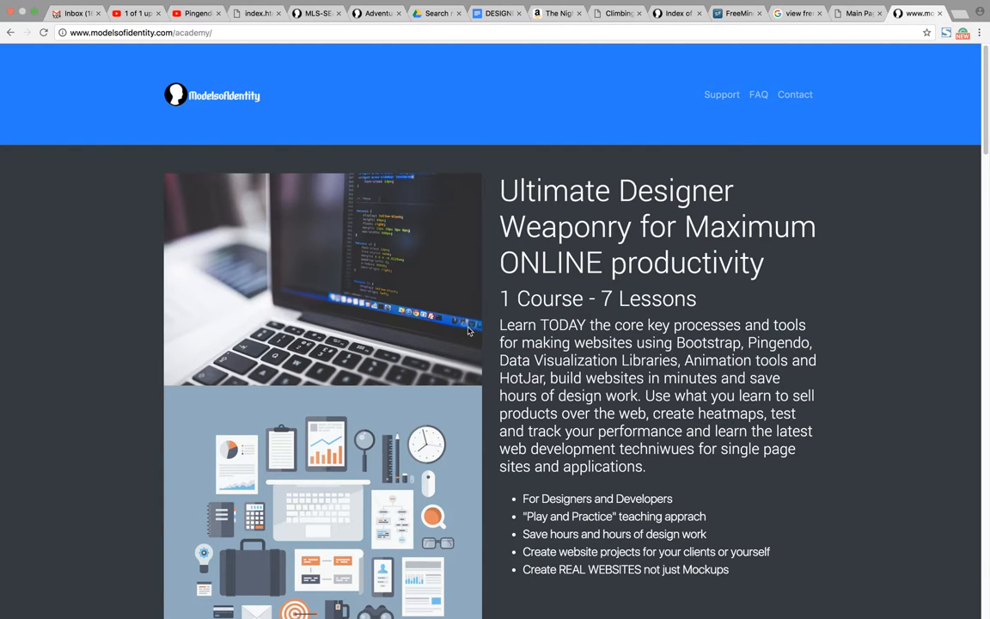
{"action": "scroll", "coordinate": [477, 322], "scroll_direction": "down", "scroll_amount": 10}
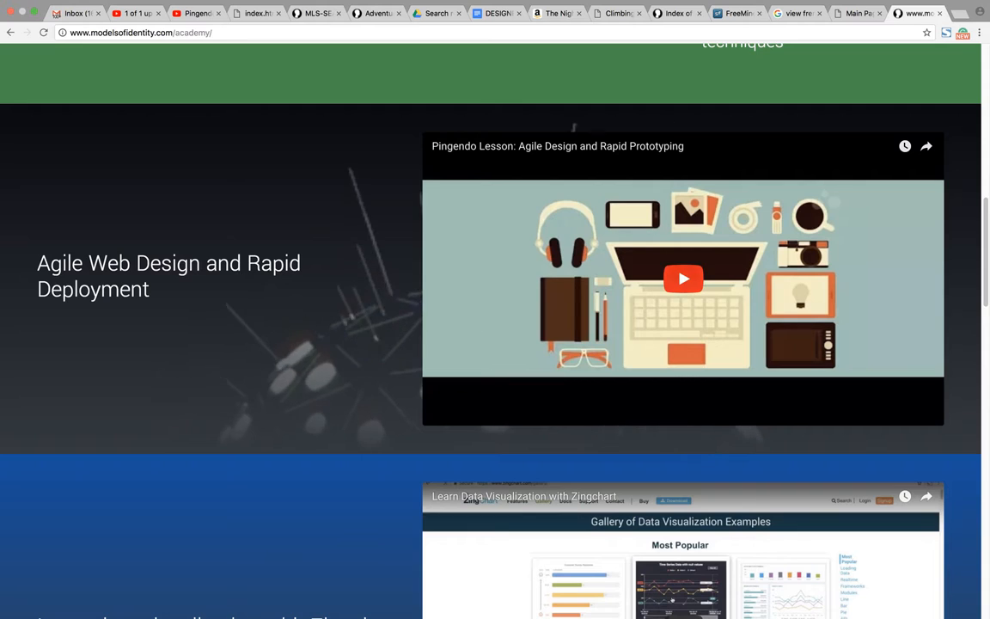